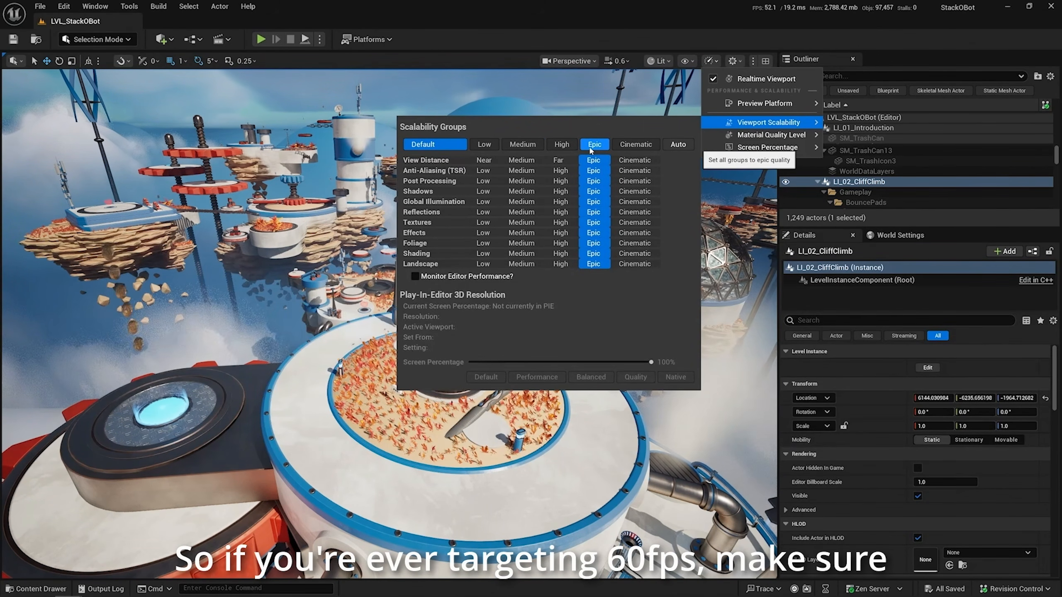
Set all viewport scalability groups to High
{"action": "left_click", "coordinate": [567, 144]}
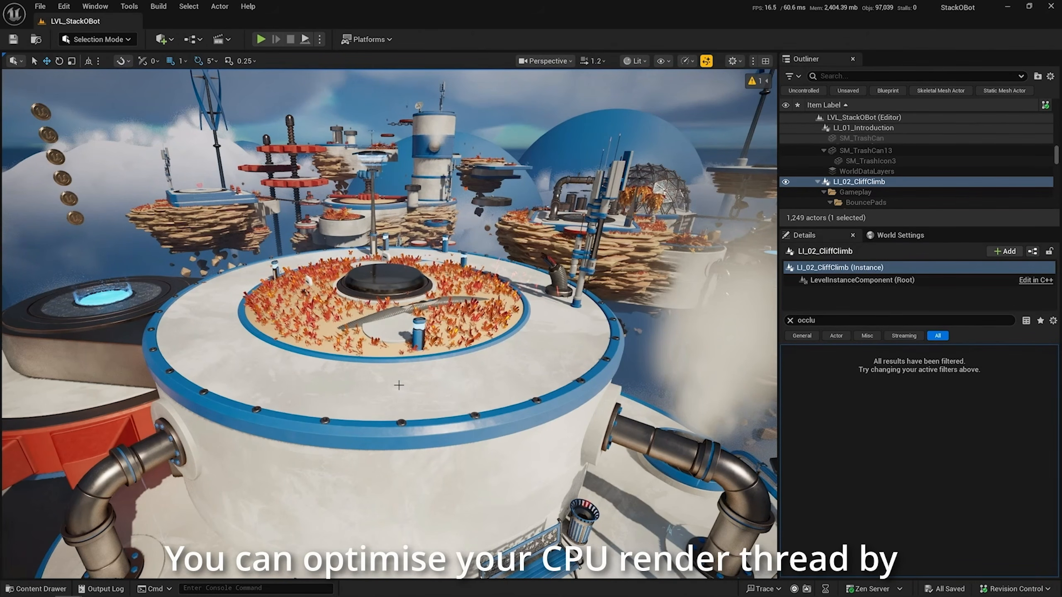
{"action": "right_click_drag", "start_coordinate": [562, 381], "coordinate": [555, 382]}
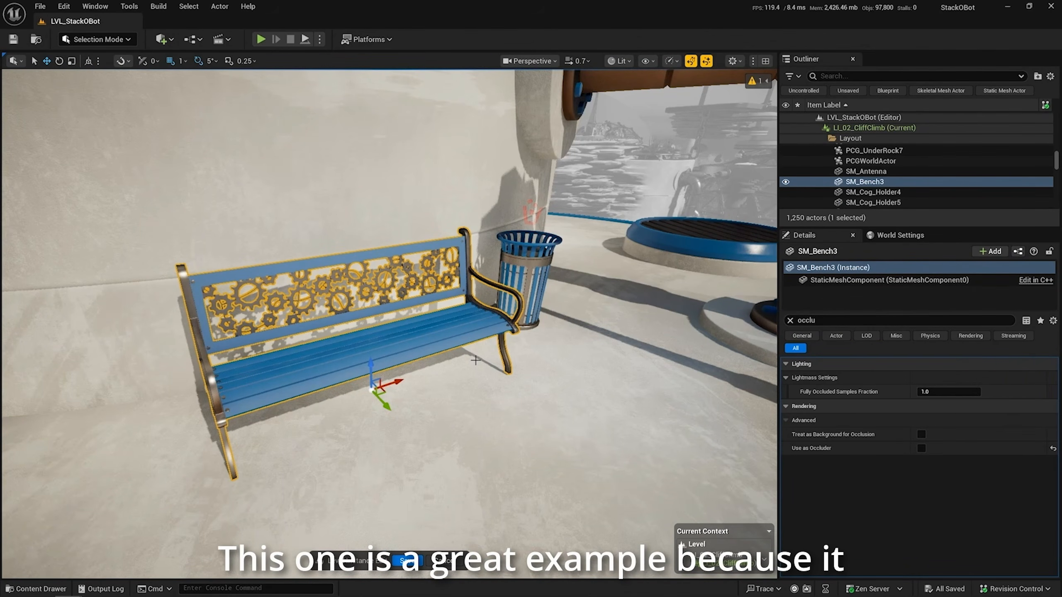
Examine the SM_Bench3 bench up close and check its Use as Occluder setting
{"action": "mouse_move", "coordinate": [457, 297]}
{"action": "right_mouse_down"}
{"action": "mouse_move", "coordinate": [435, 289]}
{"action": "mouse_move", "coordinate": [447, 290]}
{"action": "right_mouse_up"}
{"action": "scroll", "coordinate": [457, 296], "scroll_direction": "down", "scroll_amount": 1}
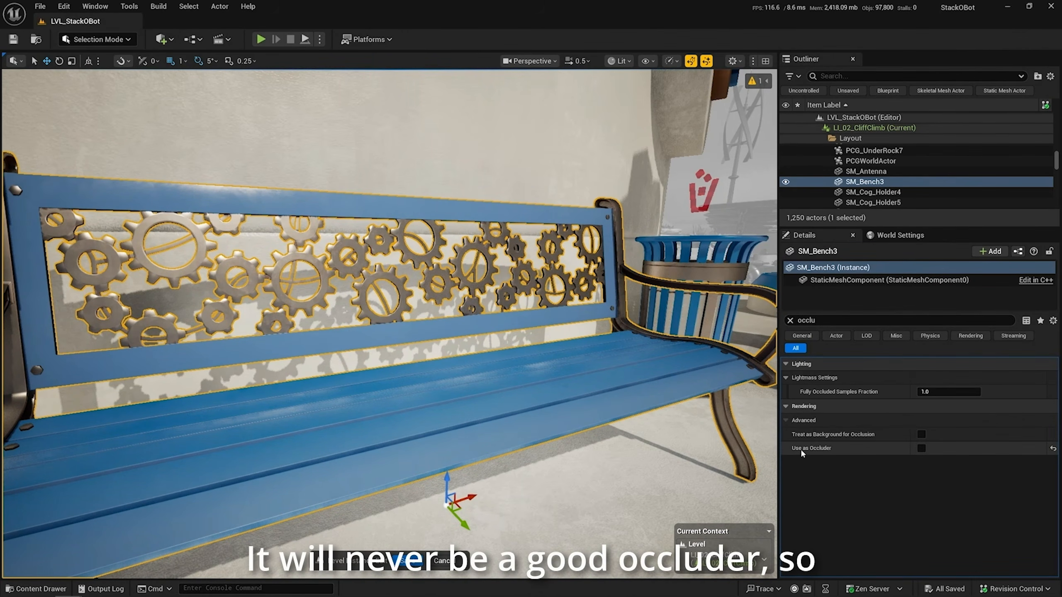
{"action": "key", "text": "s"}
{"action": "right_click_drag", "start_coordinate": [524, 325], "coordinate": [523, 325]}
{"action": "scroll", "coordinate": [524, 325], "scroll_direction": "up", "scroll_amount": 4}
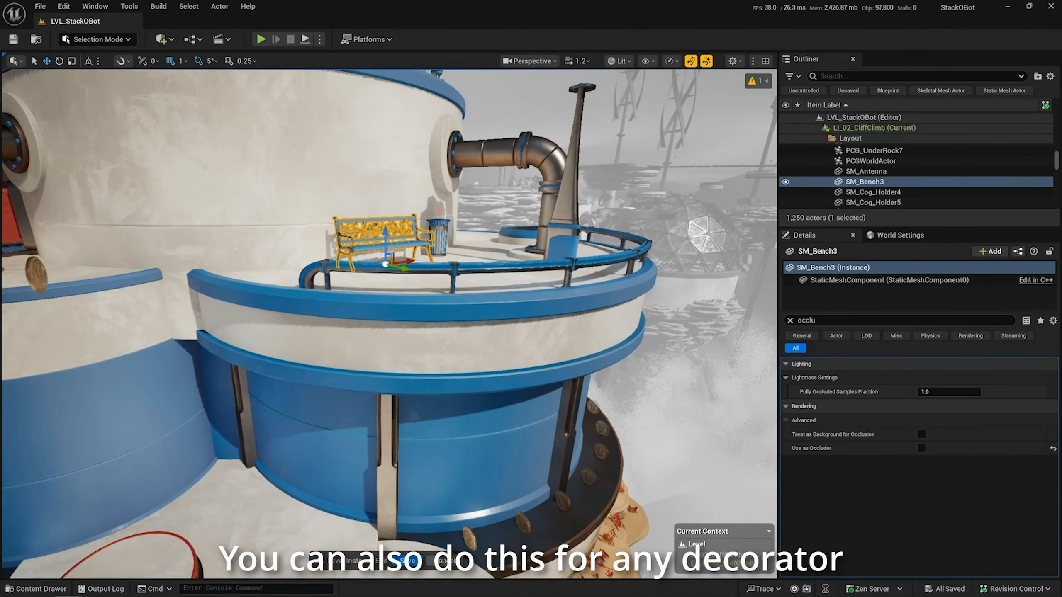
Select the upper blue cylindrical wall section beneath the bench platform to check its occluder setting
{"action": "left_click", "coordinate": [464, 566]}
{"action": "key", "text": "w"}
{"action": "right_click_drag", "start_coordinate": [459, 259], "coordinate": [459, 258]}
{"action": "key", "text": "s"}
{"action": "double_click", "coordinate": [459, 258]}
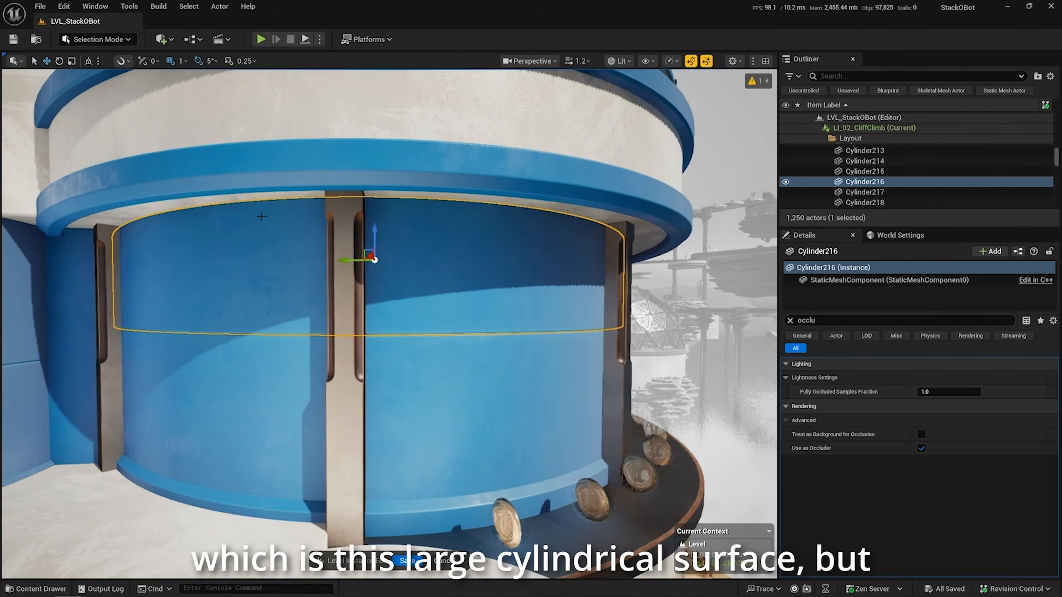
Select the ring of metal girders around the blue cylindrical wall
{"action": "right_click_drag", "start_coordinate": [211, 265], "coordinate": [211, 266]}
{"action": "key", "text": "d"}
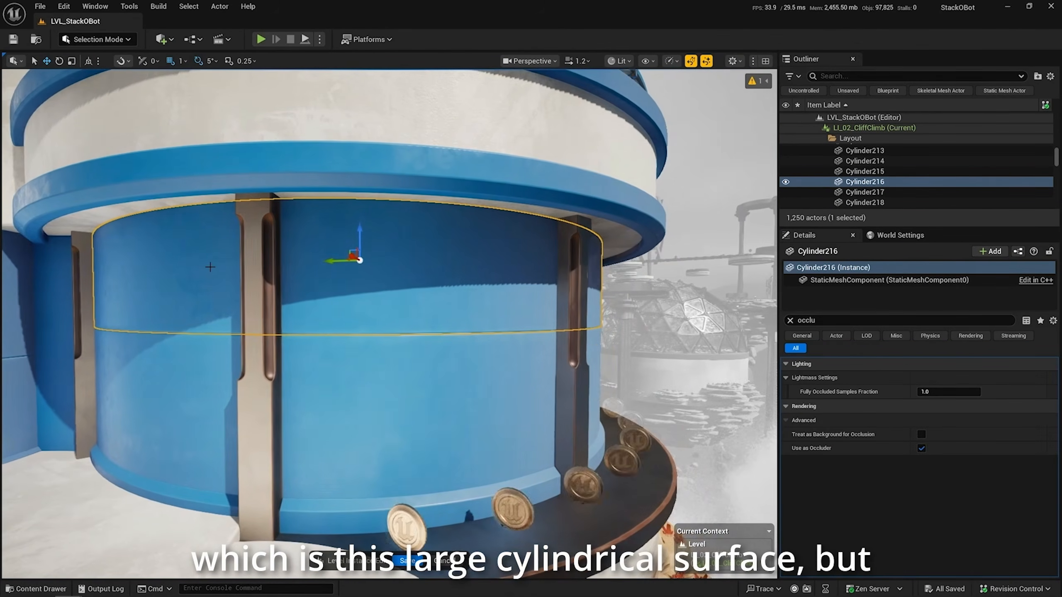
{"action": "left_click", "coordinate": [255, 268]}
{"action": "right_click_drag", "start_coordinate": [344, 301], "coordinate": [344, 302]}
{"action": "key", "text": "a"}
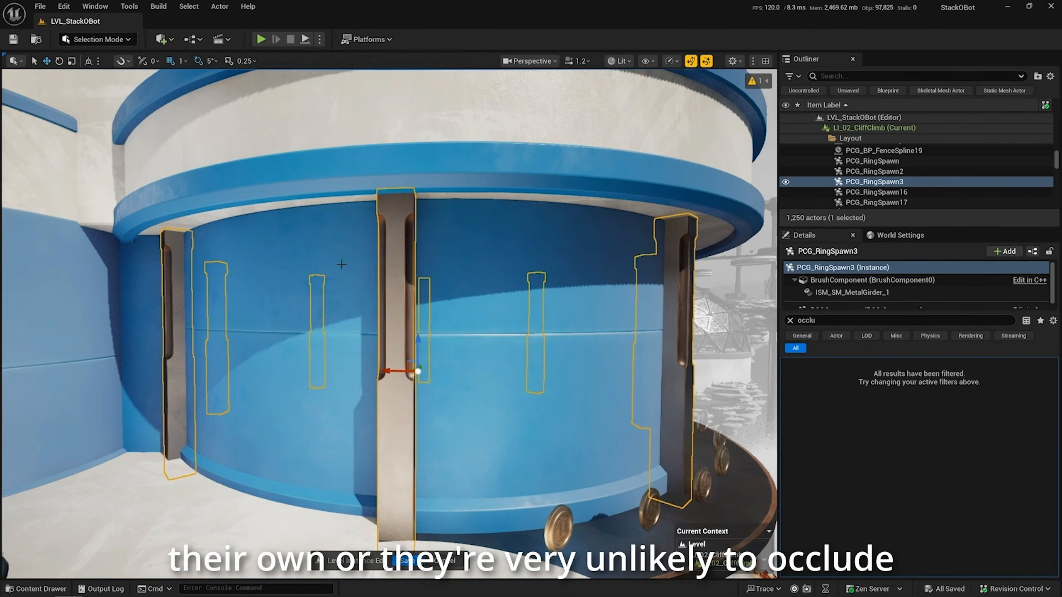
Select the PCG component of the metal girder ring and clear the details search filter
{"action": "right_click_drag", "start_coordinate": [341, 264], "coordinate": [341, 265]}
{"action": "key", "text": "s"}
{"action": "key", "text": "w"}
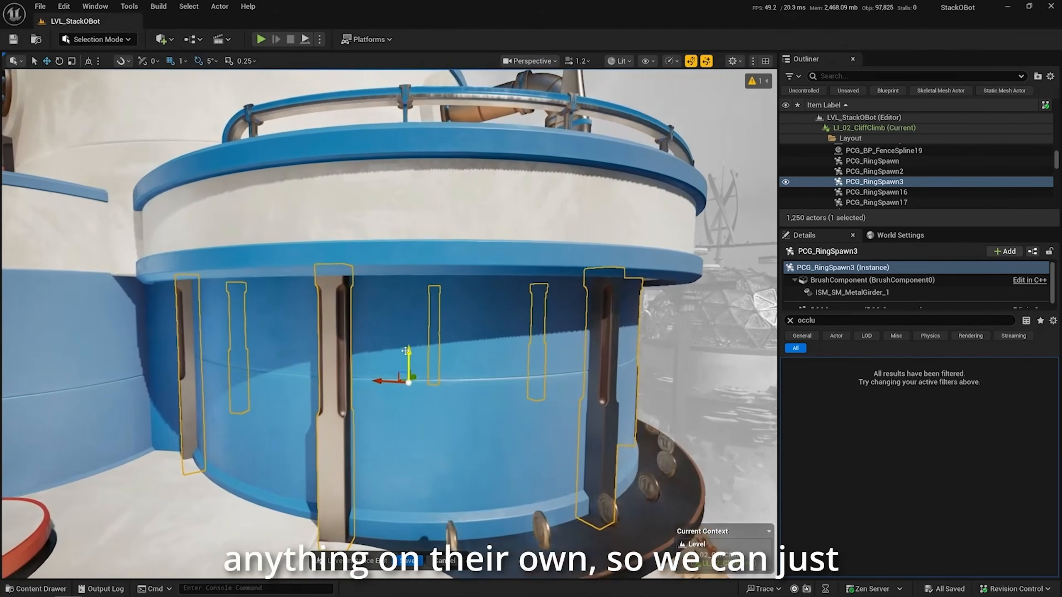
{"action": "scroll", "coordinate": [872, 293], "scroll_direction": "down", "scroll_amount": 1}
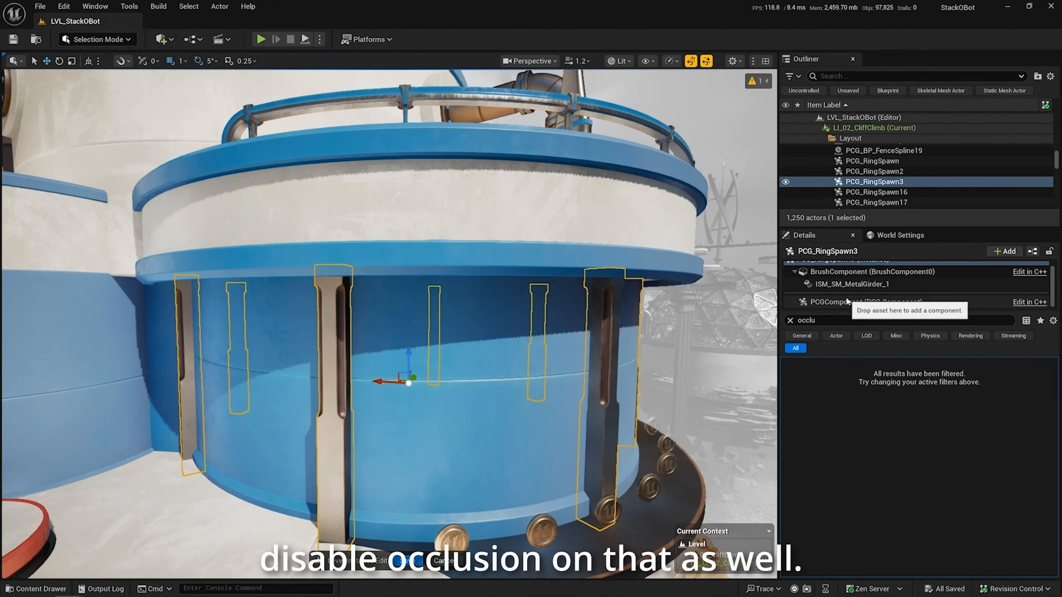
{"action": "left_click", "coordinate": [871, 302]}
{"action": "left_click", "coordinate": [790, 321]}
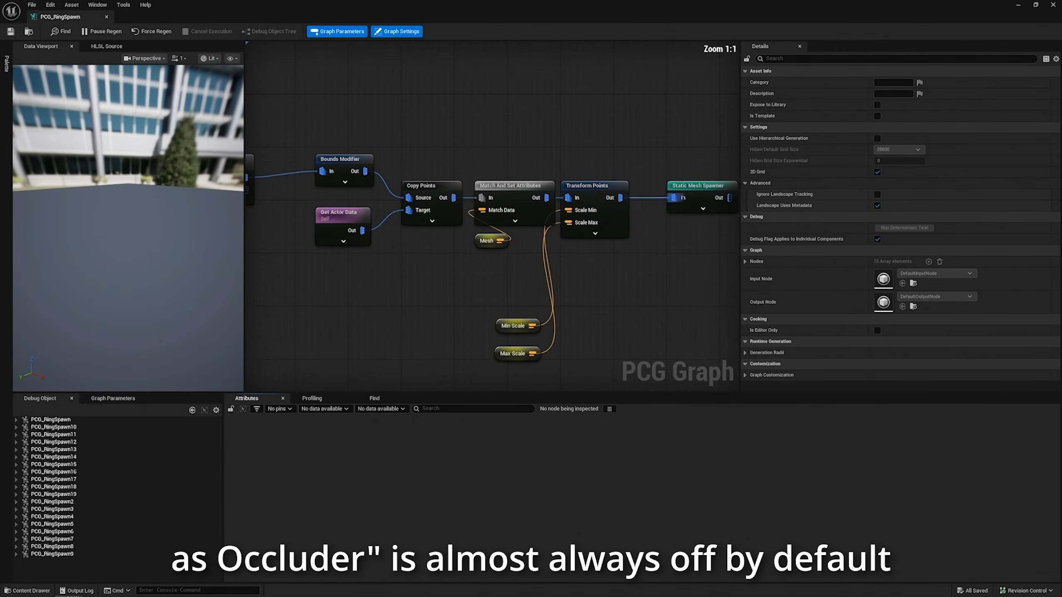
In the PCG_RingSpawn graph, select the Static Mesh Spawner node and filter its details by "occlud"
{"action": "left_click", "coordinate": [689, 188]}
{"action": "right_click_drag", "start_coordinate": [689, 153], "coordinate": [532, 146]}
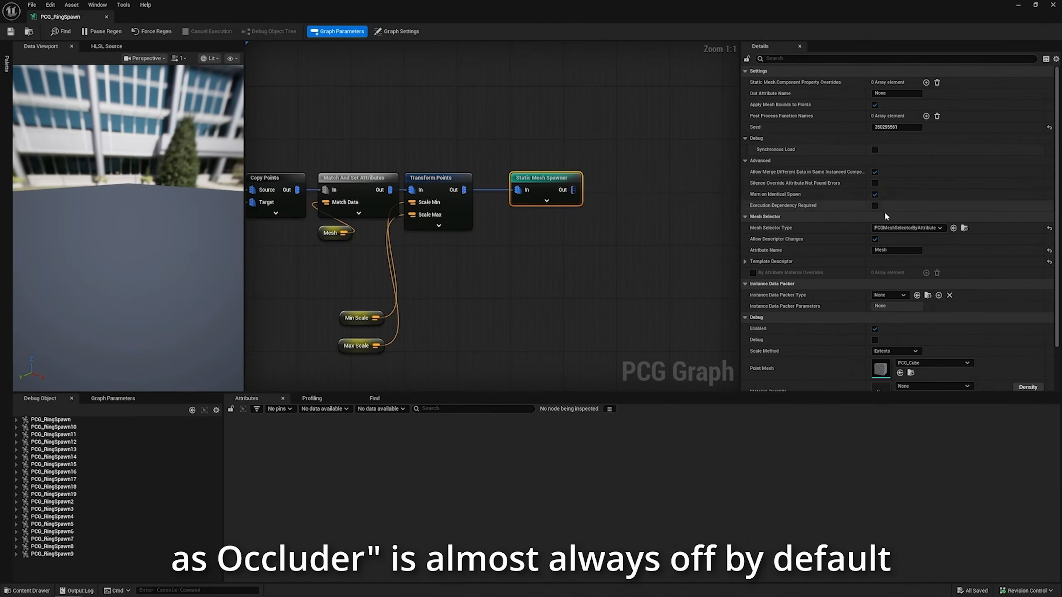
{"action": "left_click", "coordinate": [801, 58]}
{"action": "type", "text": "occ"}
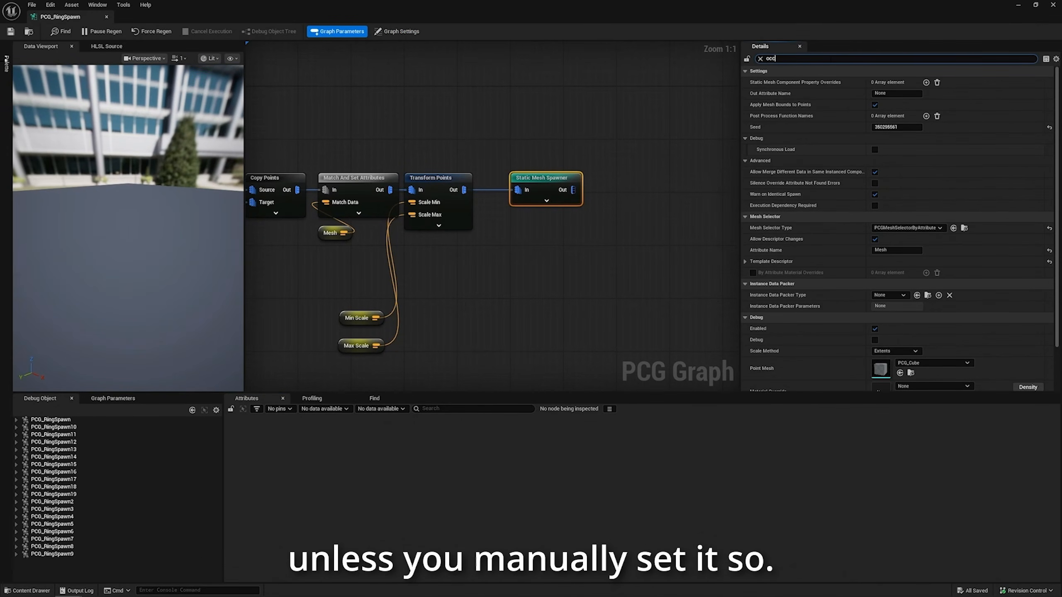
{"action": "type", "text": "lud"}
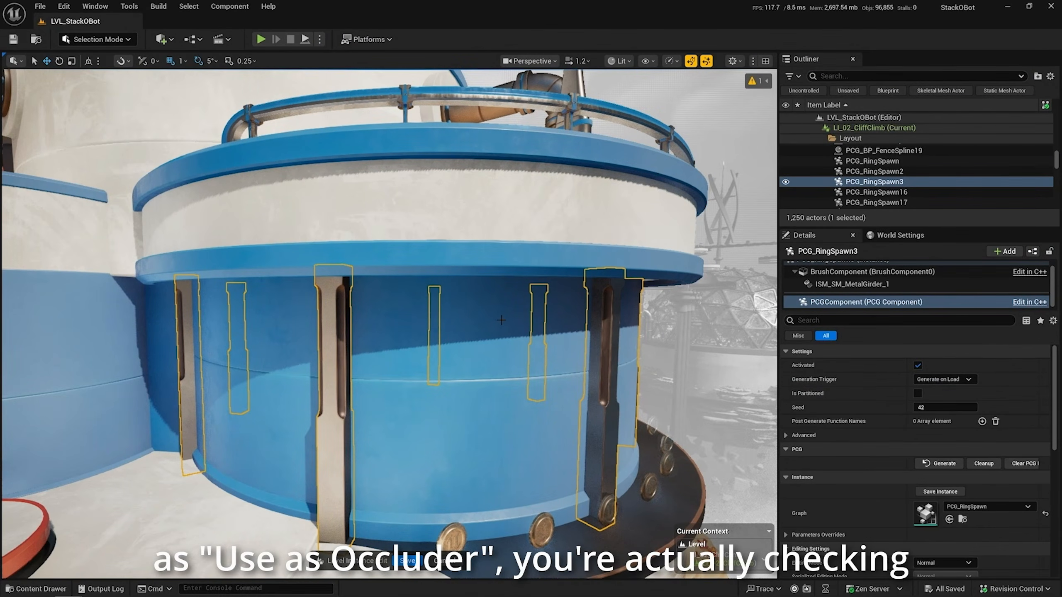
Cancel the level instance edit of LI_02_CliffClimb
{"action": "left_click_drag", "start_coordinate": [501, 320], "coordinate": [494, 456], "text": "alt"}
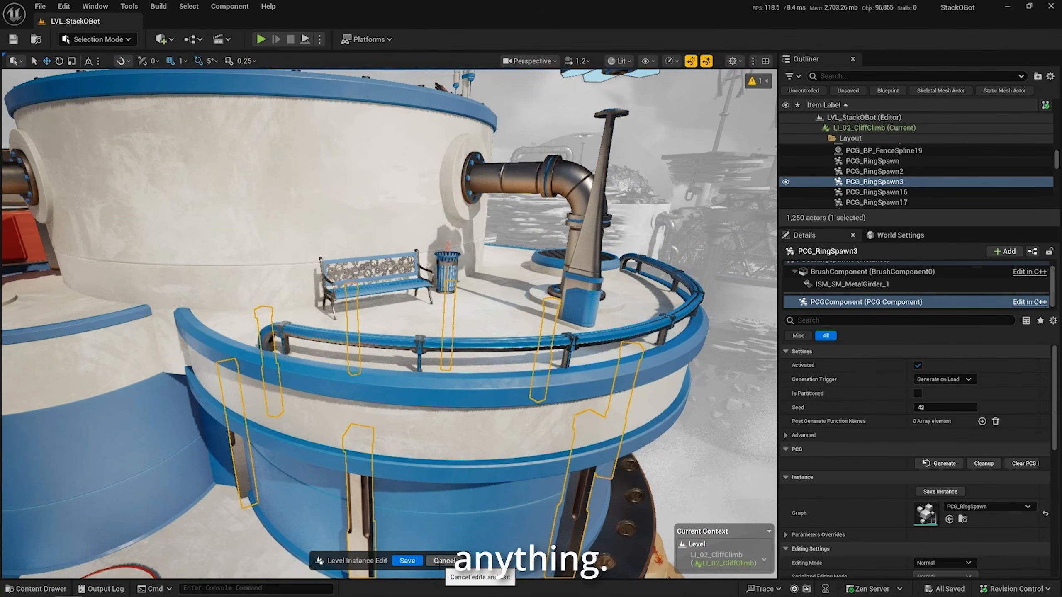
{"action": "left_click", "coordinate": [444, 560]}
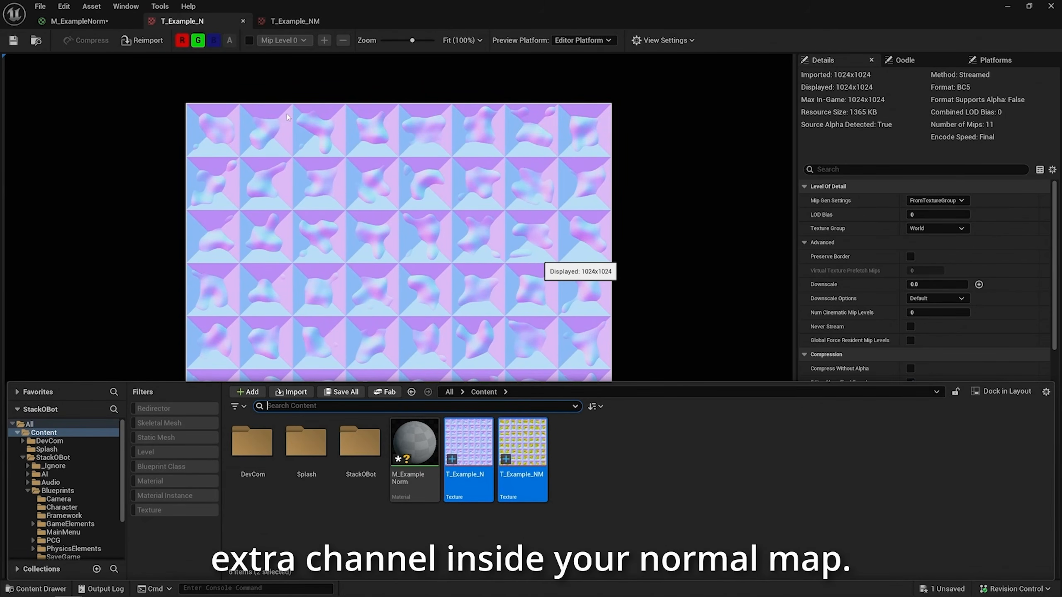
Compare the T_Example_N and T_Example_NM textures, examining their format, compression and sRGB settings
{"action": "left_click", "coordinate": [213, 104]}
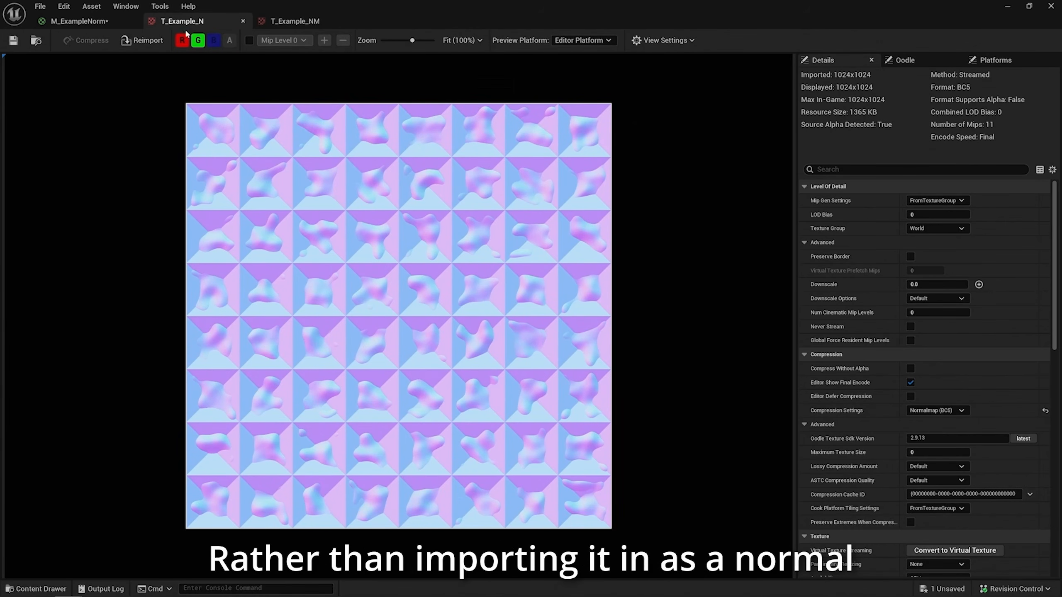
{"action": "left_click", "coordinate": [291, 24]}
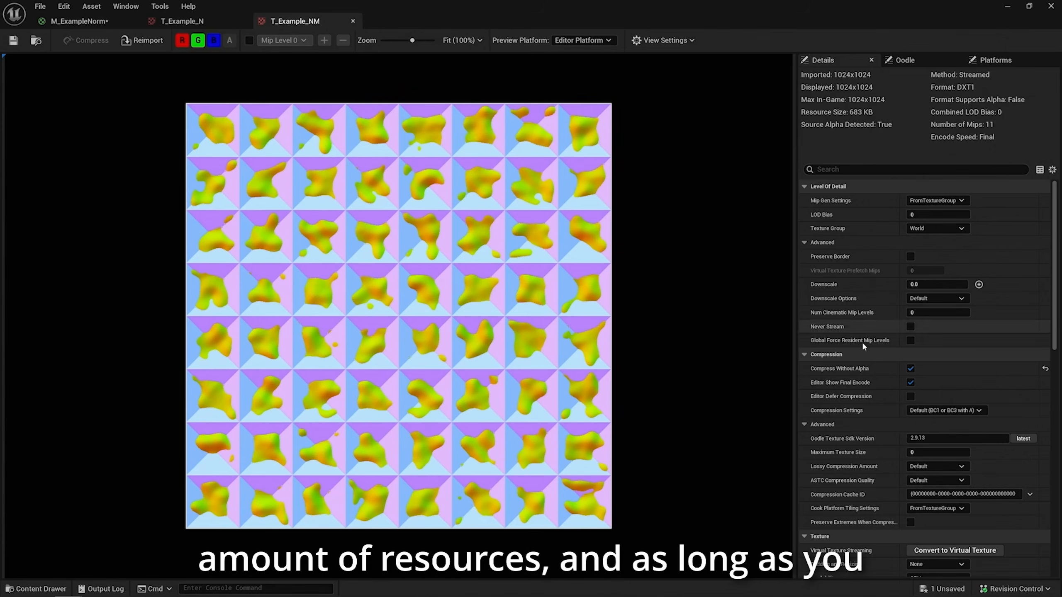
{"action": "scroll", "coordinate": [866, 370], "scroll_direction": "down", "scroll_amount": 4}
{"action": "scroll", "coordinate": [866, 369], "scroll_direction": "down", "scroll_amount": 2}
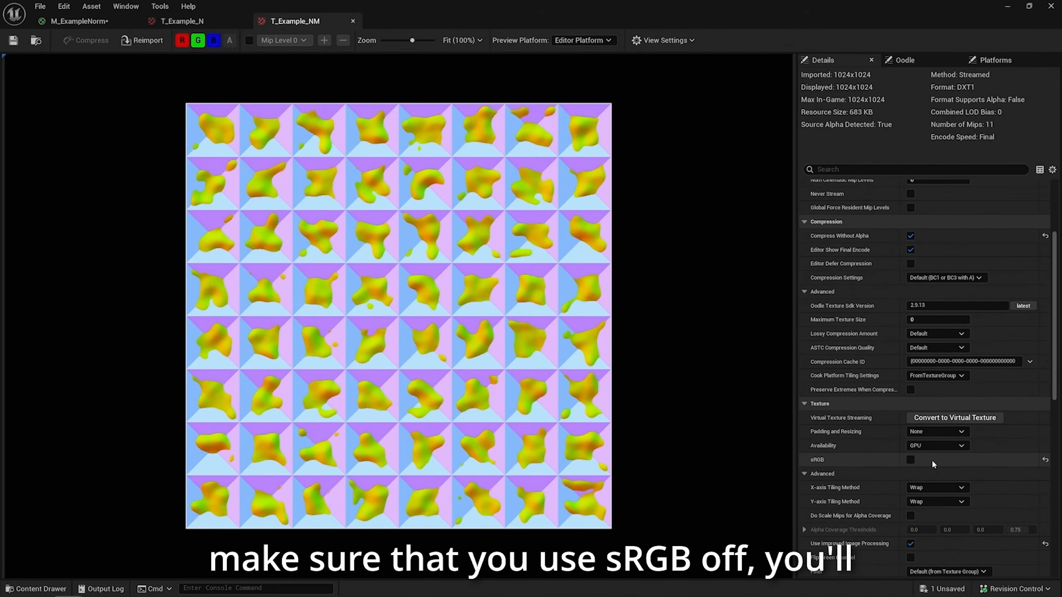
In the M_ExampleNorm material graph, move the normal conversion nodes and the Lerp as a group closer to the T_Example_N Texture Sample
{"action": "left_click", "coordinate": [188, 20]}
{"action": "left_click", "coordinate": [117, 23]}
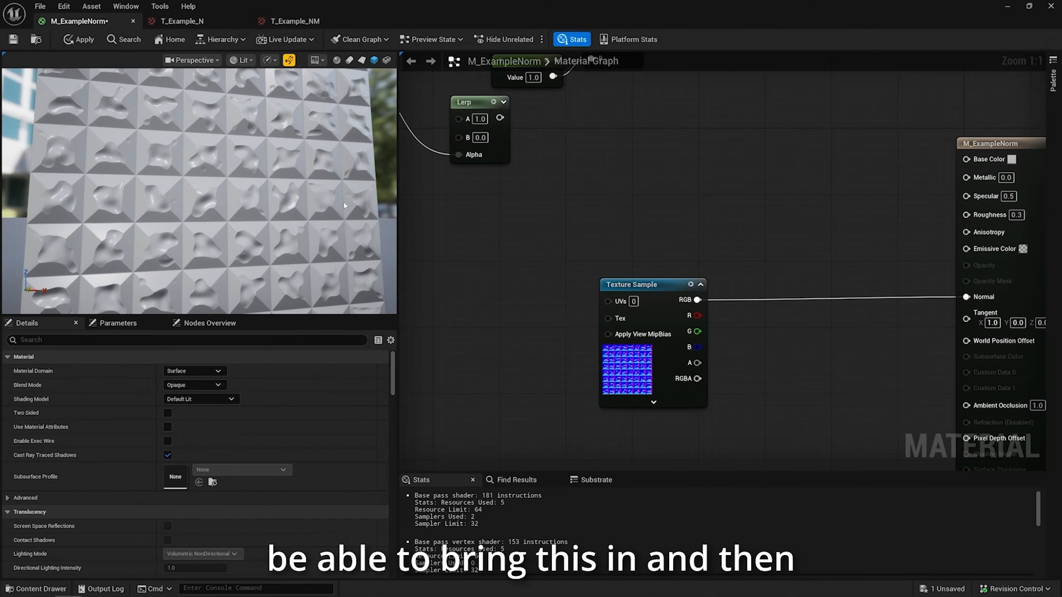
{"action": "right_click_drag", "start_coordinate": [545, 204], "coordinate": [768, 298]}
{"action": "scroll", "coordinate": [711, 322], "scroll_direction": "down", "scroll_amount": 3}
{"action": "scroll", "coordinate": [752, 298], "scroll_direction": "up", "scroll_amount": 3}
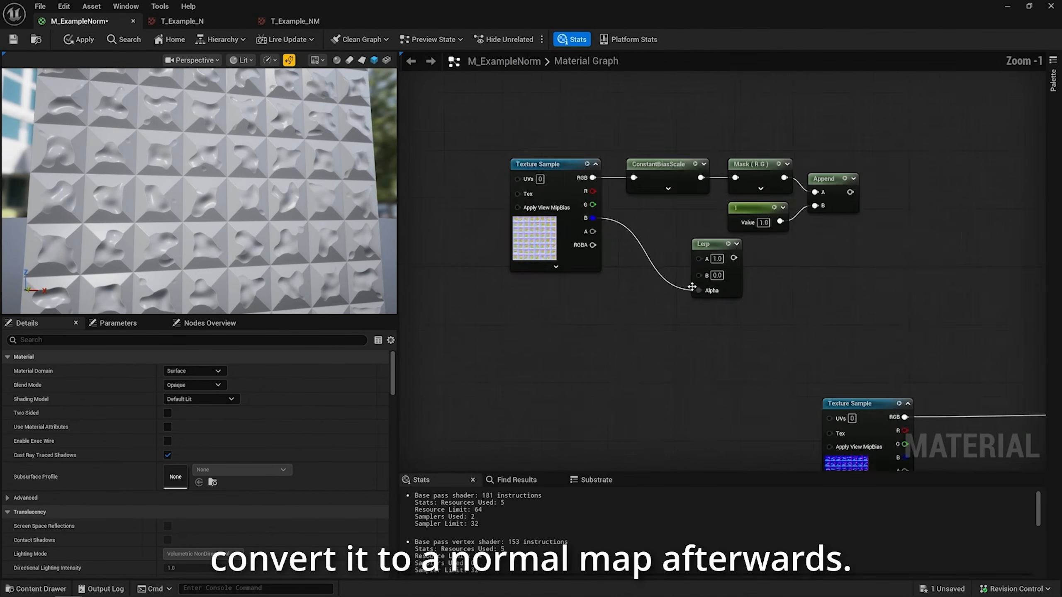
{"action": "left_click_drag", "start_coordinate": [478, 113], "coordinate": [872, 301]}
{"action": "left_click_drag", "start_coordinate": [845, 163], "coordinate": [785, 313]}
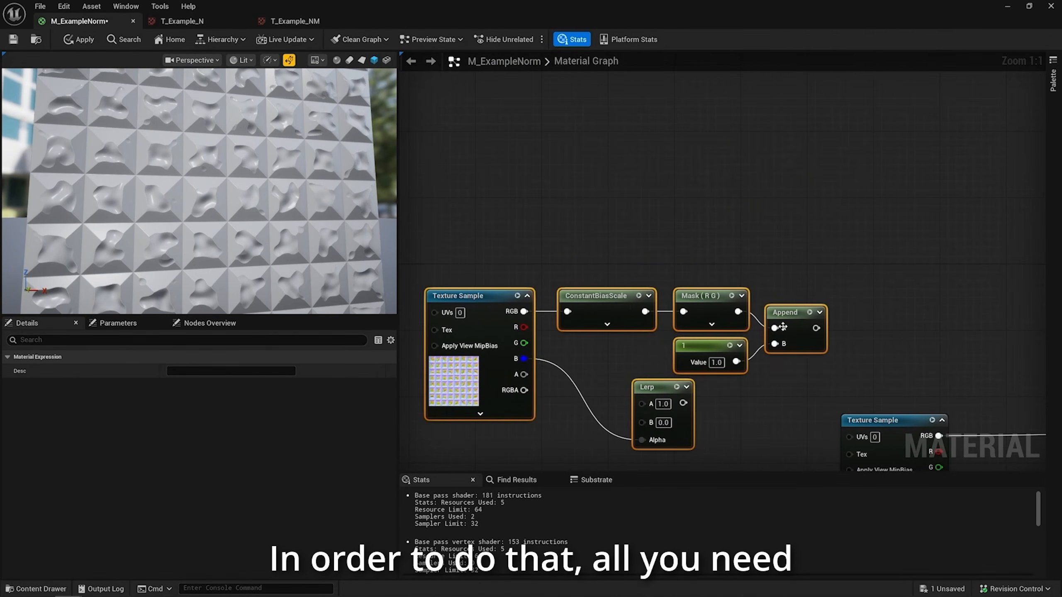
{"action": "right_click_drag", "start_coordinate": [776, 345], "coordinate": [781, 241]}
{"action": "left_click", "coordinate": [771, 254]}
Examine the ConstantBiasScale node's bias and scale values and the Append node that follows the mask
{"action": "left_click", "coordinate": [601, 197]}
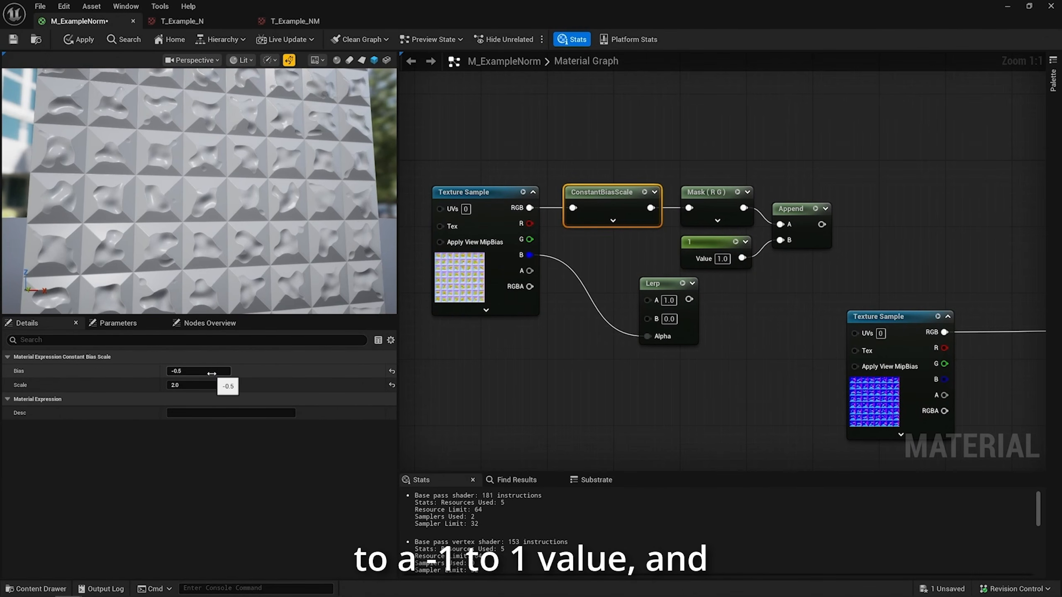
{"action": "right_click_drag", "start_coordinate": [680, 209], "coordinate": [556, 173]}
{"action": "left_click", "coordinate": [671, 172]}
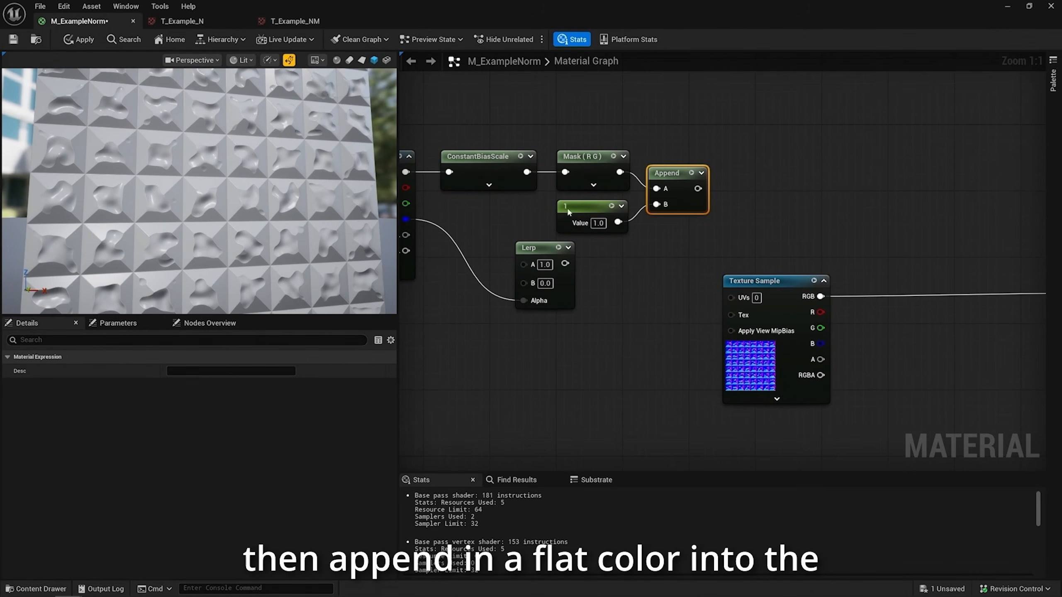
Connect the Append node's output to the material's Normal input, replacing the T_Example_N sample
{"action": "right_click_drag", "start_coordinate": [658, 246], "coordinate": [537, 231]}
{"action": "scroll", "coordinate": [544, 231], "scroll_direction": "down", "scroll_amount": 2}
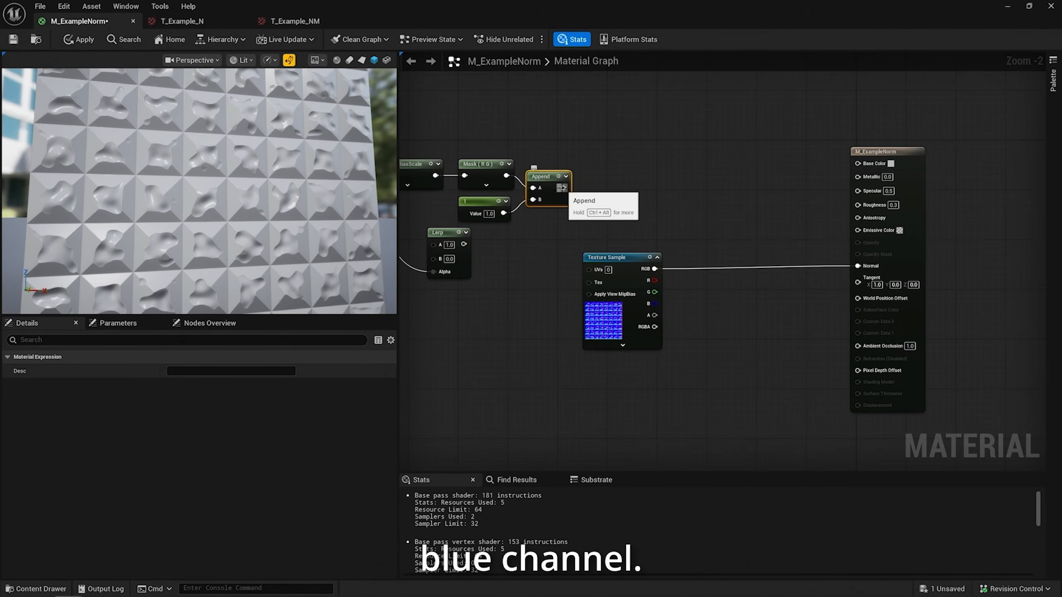
{"action": "scroll", "coordinate": [284, 186], "scroll_direction": "up", "scroll_amount": 5}
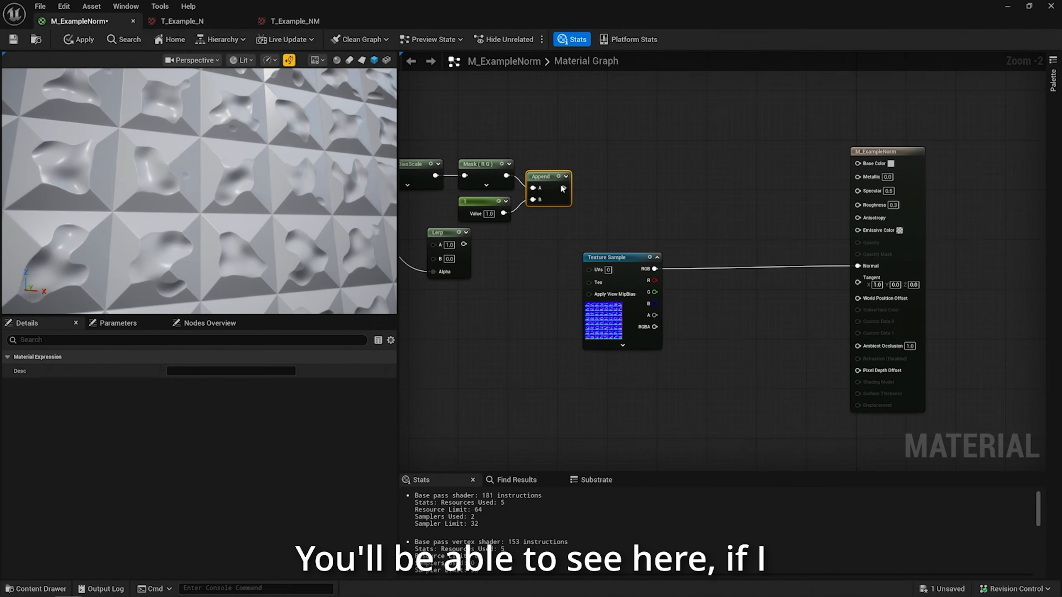
{"action": "left_click_drag", "start_coordinate": [563, 188], "coordinate": [858, 266]}
Reposition the disconnected T_Example_N Texture Sample below the conversion nodes and check the normal detail in the preview
{"action": "right_click_drag", "start_coordinate": [600, 316], "coordinate": [702, 307]}
{"action": "left_click", "coordinate": [701, 306]}
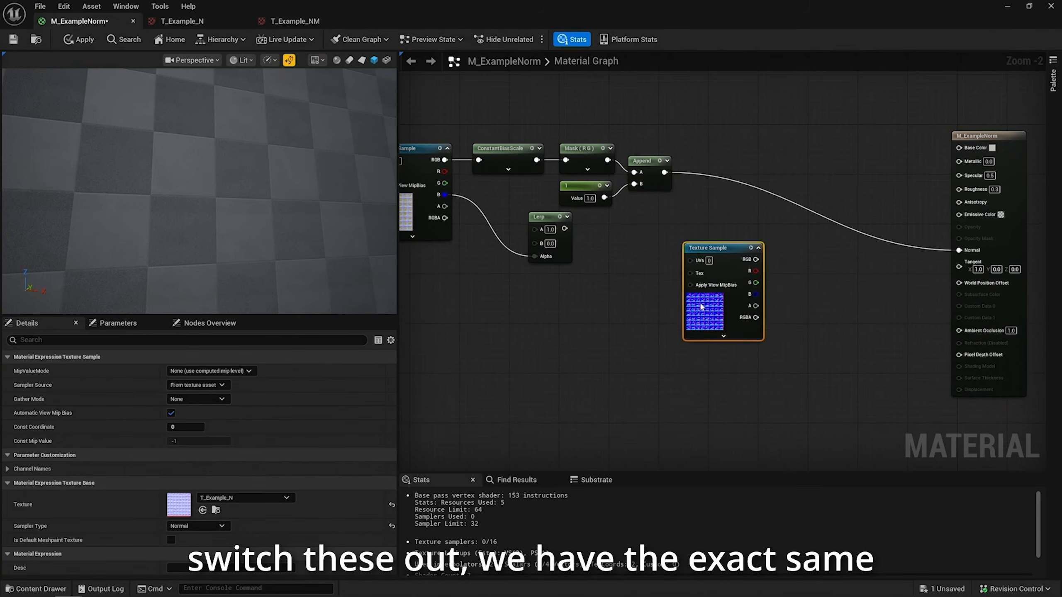
{"action": "left_click_drag", "start_coordinate": [701, 306], "coordinate": [558, 393]}
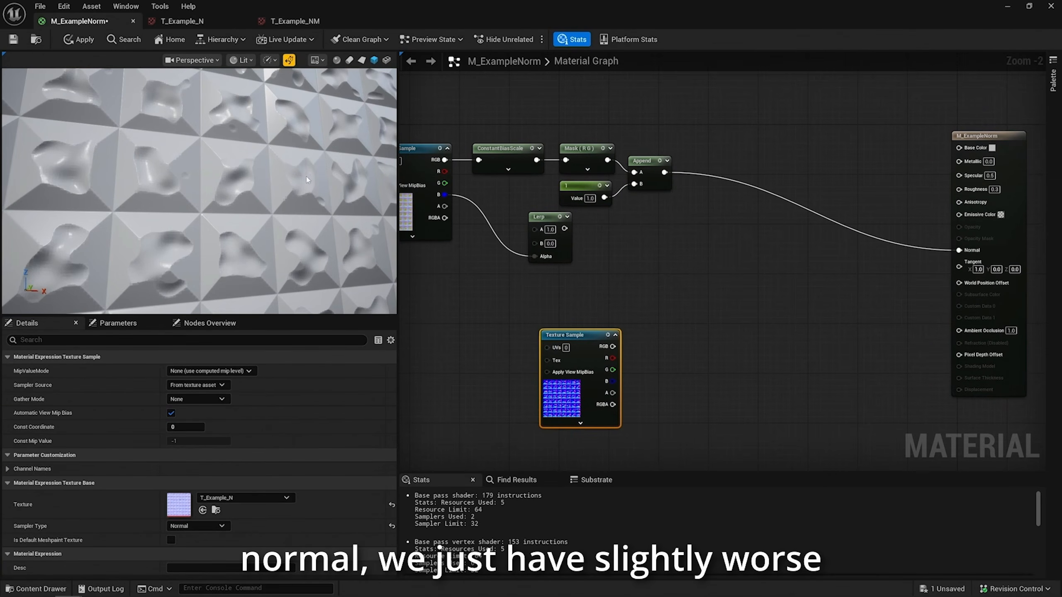
{"action": "scroll", "coordinate": [234, 171], "scroll_direction": "up", "scroll_amount": 5}
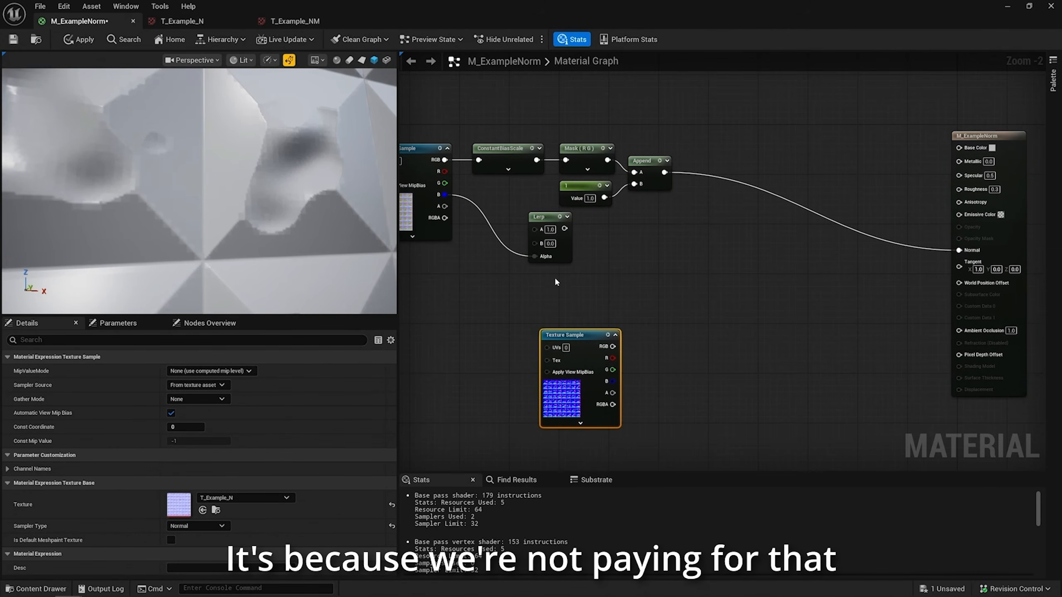
{"action": "left_click_drag", "start_coordinate": [569, 390], "coordinate": [675, 359]}
Connect the T_Example_N sample's blue channel to the Metallic input and inspect the material preview
{"action": "right_click_drag", "start_coordinate": [665, 184], "coordinate": [667, 250]}
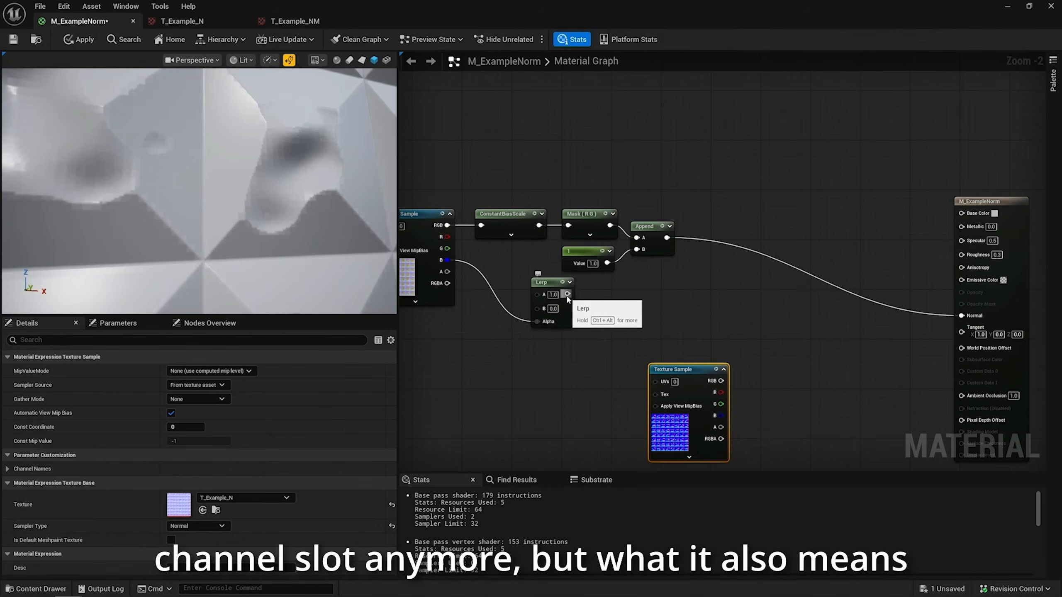
{"action": "left_click_drag", "start_coordinate": [567, 294], "coordinate": [670, 298]}
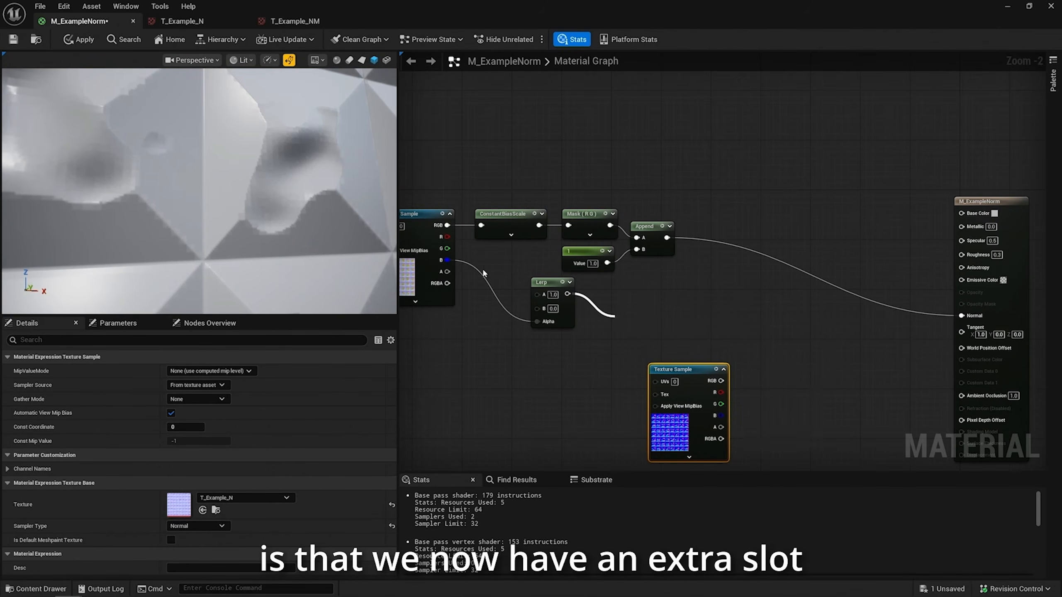
{"action": "right_click_drag", "start_coordinate": [483, 273], "coordinate": [520, 260]}
{"action": "left_click_drag", "start_coordinate": [755, 420], "coordinate": [997, 226]}
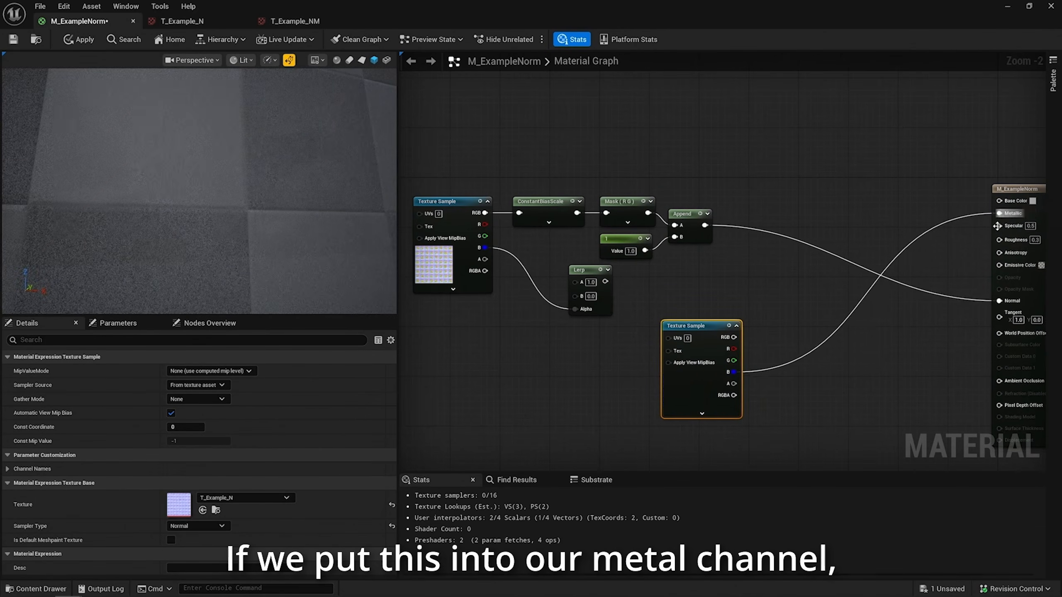
{"action": "right_click_drag", "start_coordinate": [870, 253], "coordinate": [810, 205]}
{"action": "left_click_drag", "start_coordinate": [201, 200], "coordinate": [167, 192]}
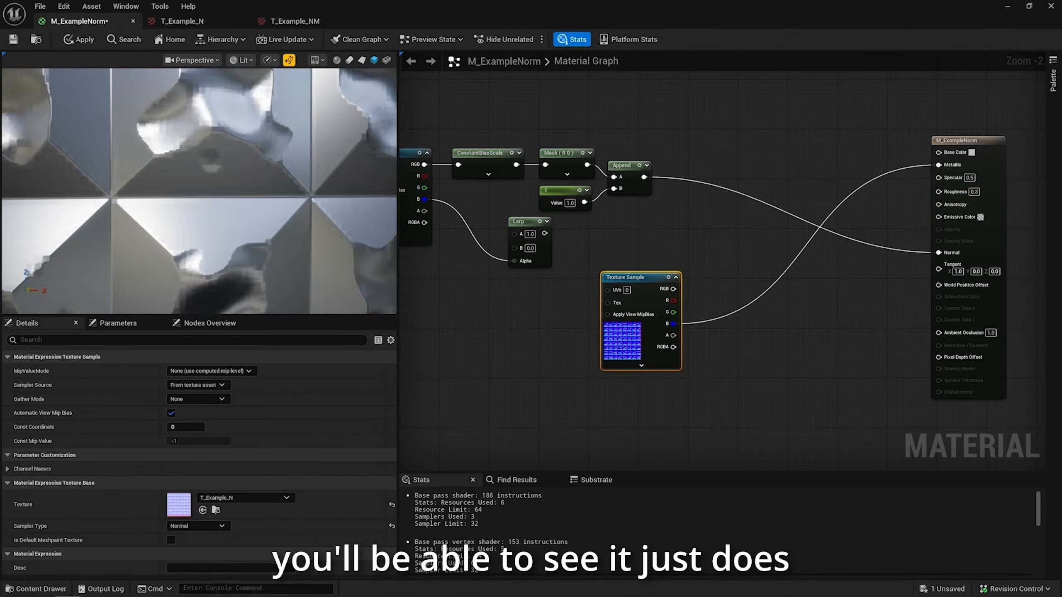
{"action": "right_click_drag", "start_coordinate": [199, 190], "coordinate": [199, 163]}
{"action": "mouse_move", "coordinate": [199, 191]}
{"action": "left_mouse_down"}
{"action": "mouse_move", "coordinate": [234, 226]}
{"action": "mouse_move", "coordinate": [209, 201]}
{"action": "left_mouse_up"}
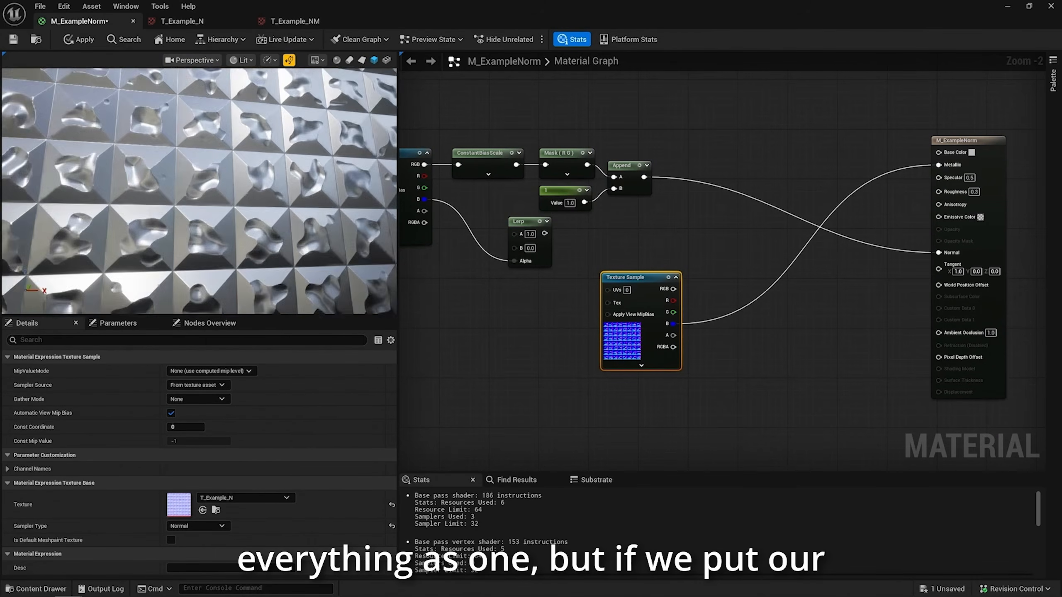
{"action": "right_click_drag", "start_coordinate": [200, 191], "coordinate": [199, 217]}
Connect the Lerp node's output to the Metallic input
{"action": "right_click_drag", "start_coordinate": [575, 297], "coordinate": [638, 302]}
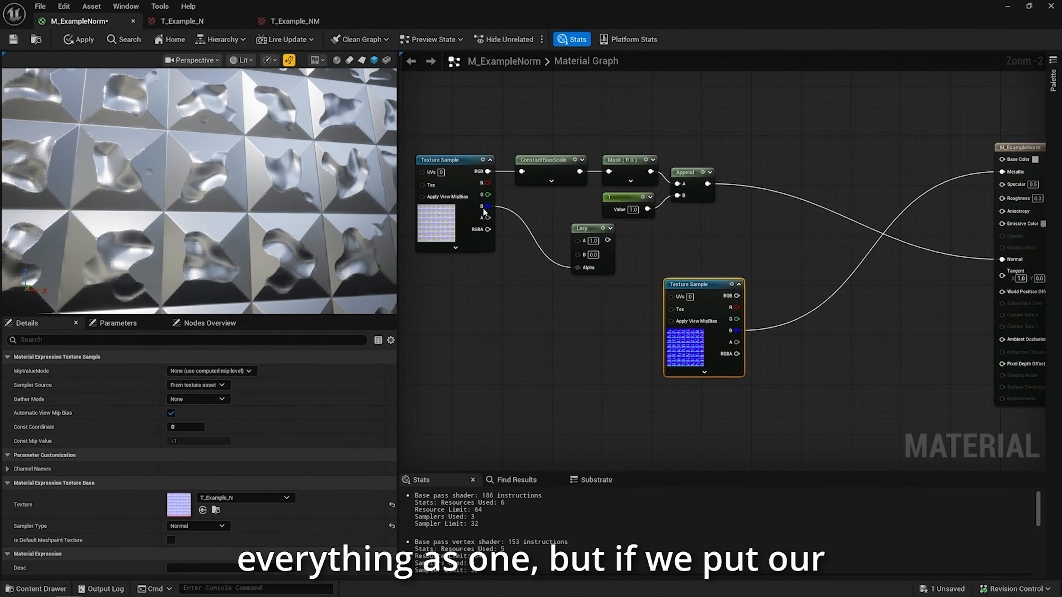
{"action": "left_click_drag", "start_coordinate": [607, 240], "coordinate": [1002, 171]}
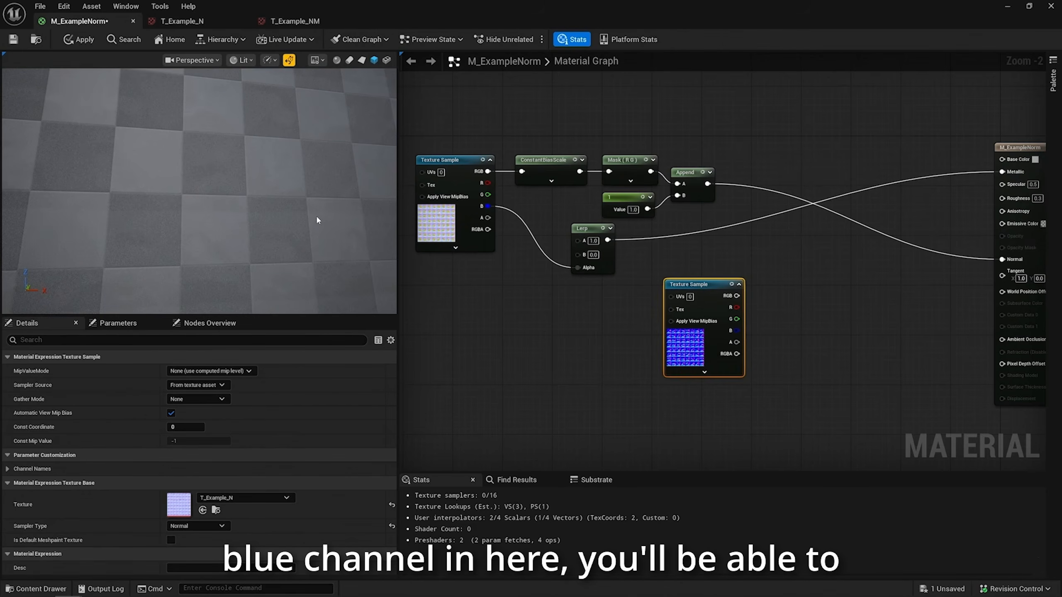
Examine the metallic mask on the material preview cube from several angles and up close
{"action": "left_click_drag", "start_coordinate": [317, 220], "coordinate": [293, 209]}
{"action": "right_click_drag", "start_coordinate": [317, 220], "coordinate": [317, 176]}
{"action": "left_click_drag", "start_coordinate": [316, 220], "coordinate": [352, 201]}
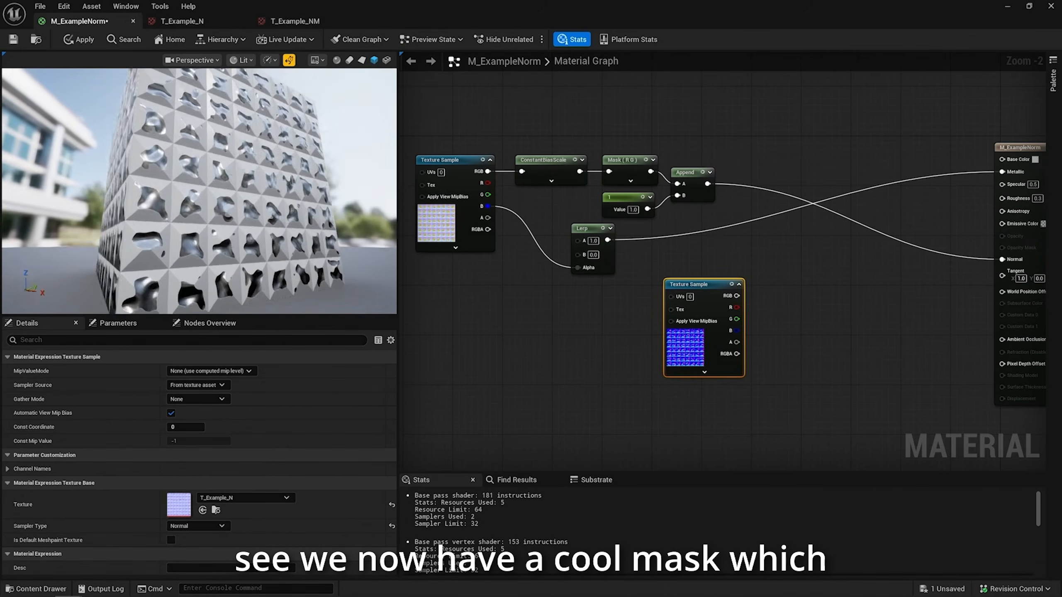
{"action": "left_click_drag", "start_coordinate": [271, 203], "coordinate": [242, 246]}
{"action": "right_click_drag", "start_coordinate": [271, 203], "coordinate": [271, 247]}
{"action": "left_click_drag", "start_coordinate": [271, 202], "coordinate": [293, 184]}
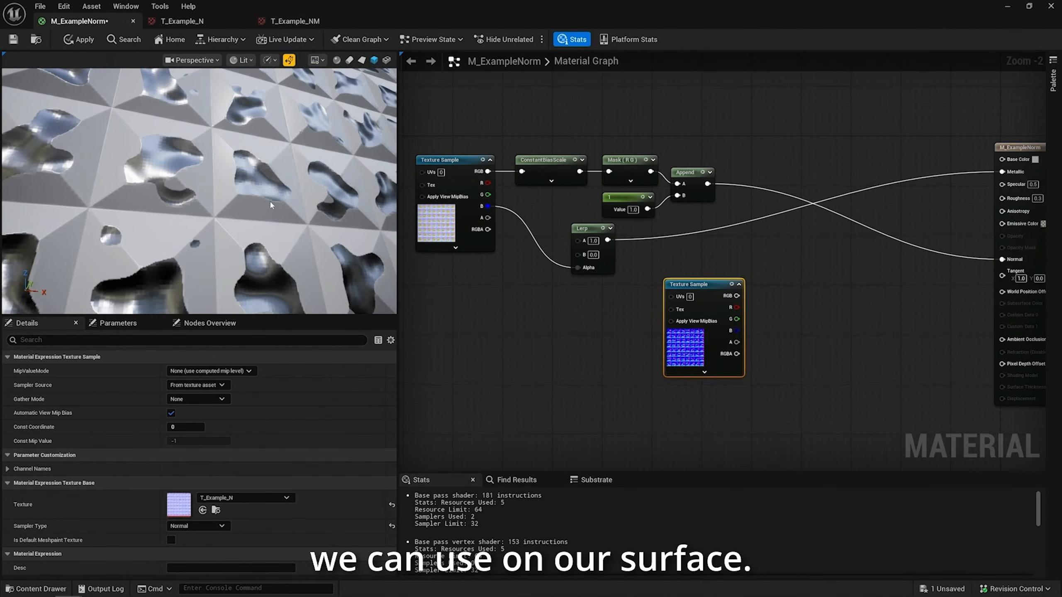
{"action": "scroll", "coordinate": [269, 201], "scroll_direction": "down", "scroll_amount": 5}
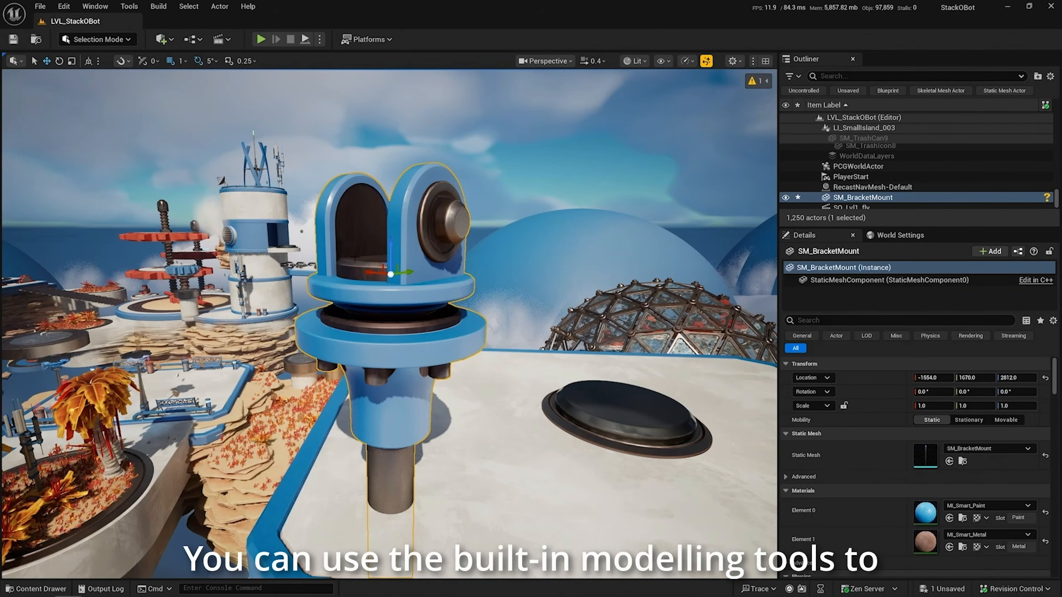
Switch to Modeling mode and start Bake Vertex Colors on the selected SM_BracketMount mesh
{"action": "left_click", "coordinate": [117, 40]}
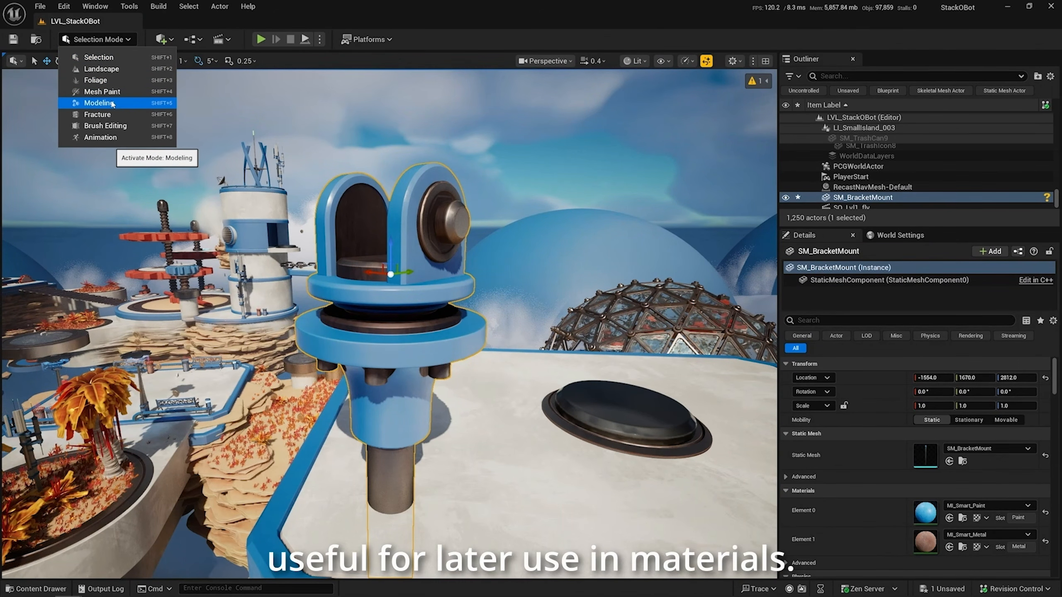
{"action": "left_click", "coordinate": [99, 103]}
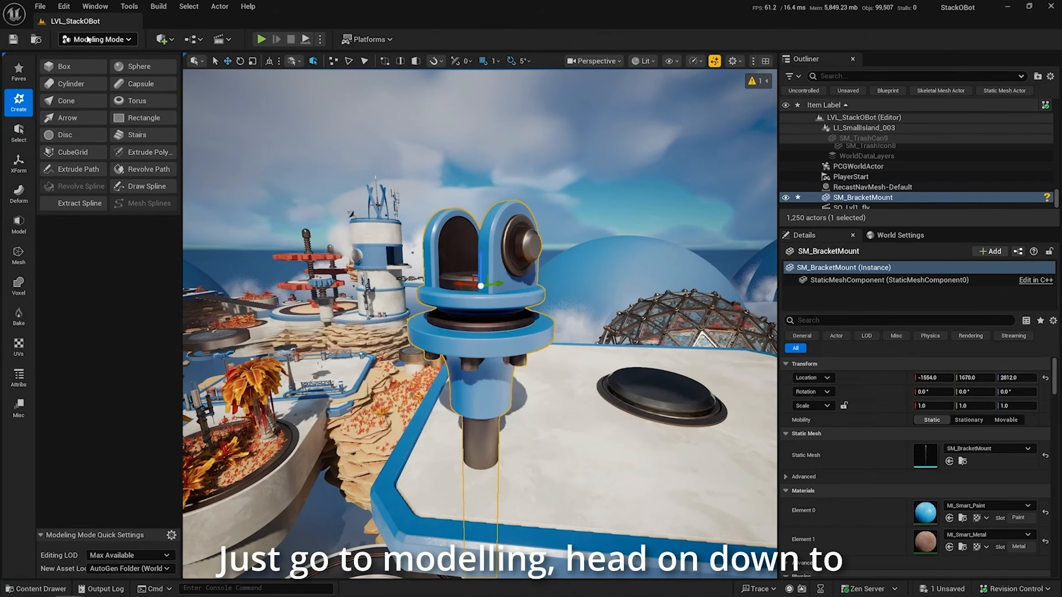
{"action": "left_click", "coordinate": [18, 316]}
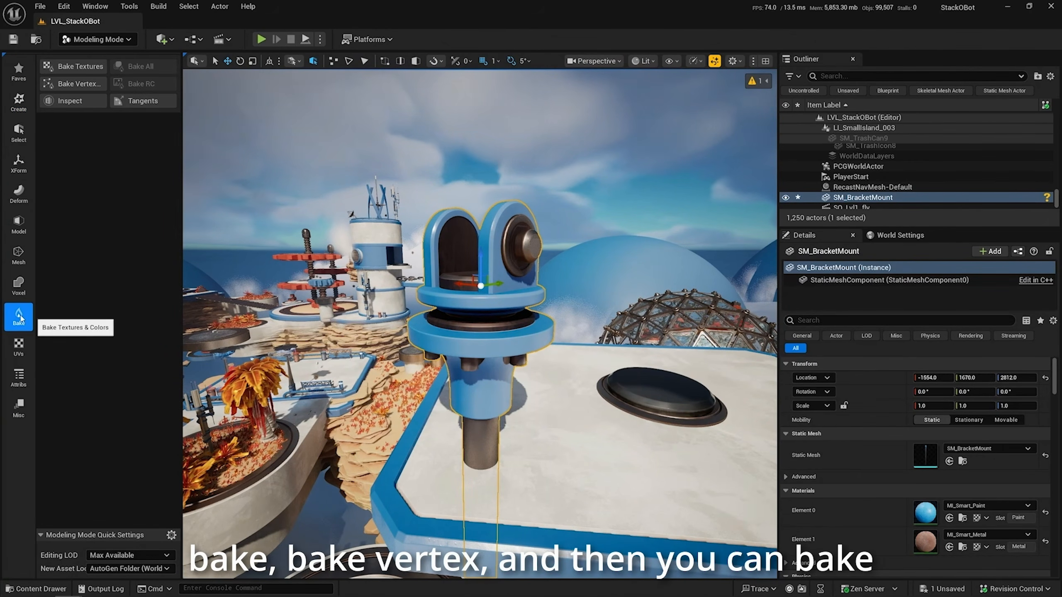
{"action": "left_click", "coordinate": [77, 84]}
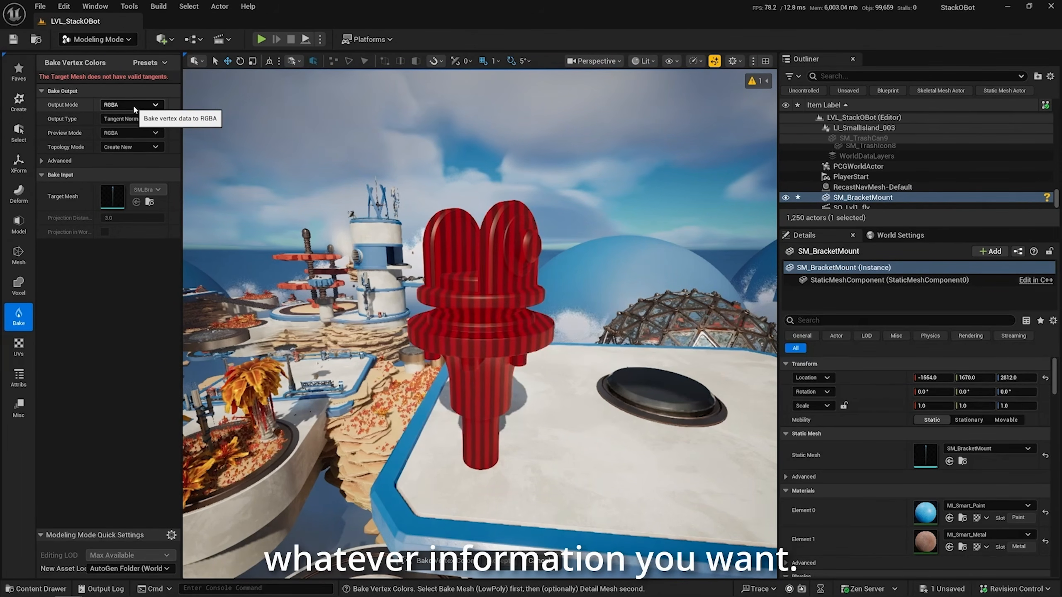
Set the vertex color bake's output type to Texture and look at the source texture choices
{"action": "left_click", "coordinate": [130, 119]}
{"action": "left_click", "coordinate": [149, 274]}
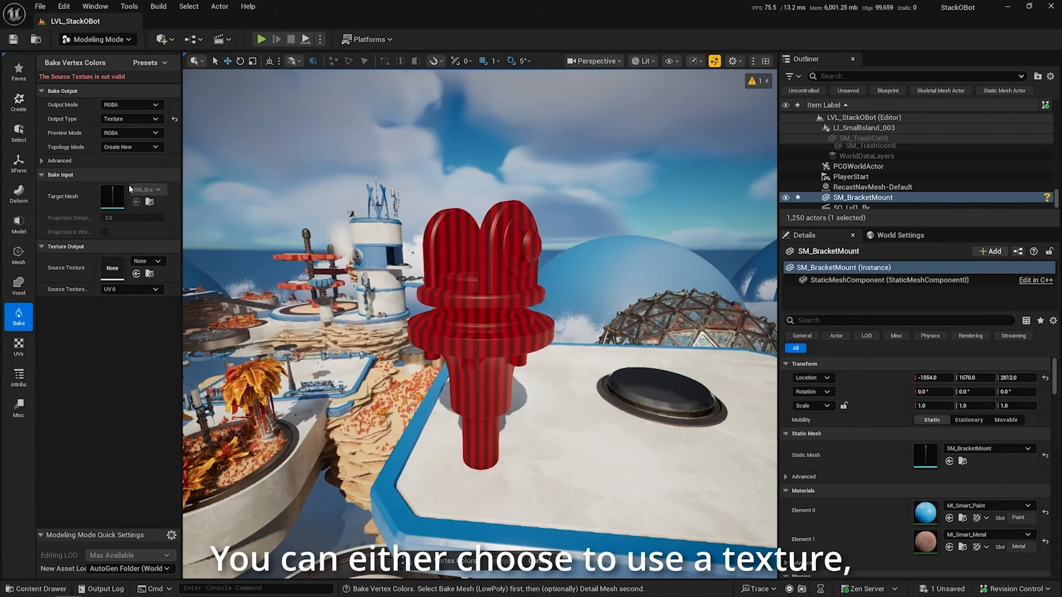
{"action": "left_click", "coordinate": [158, 262]}
{"action": "left_click", "coordinate": [158, 262]}
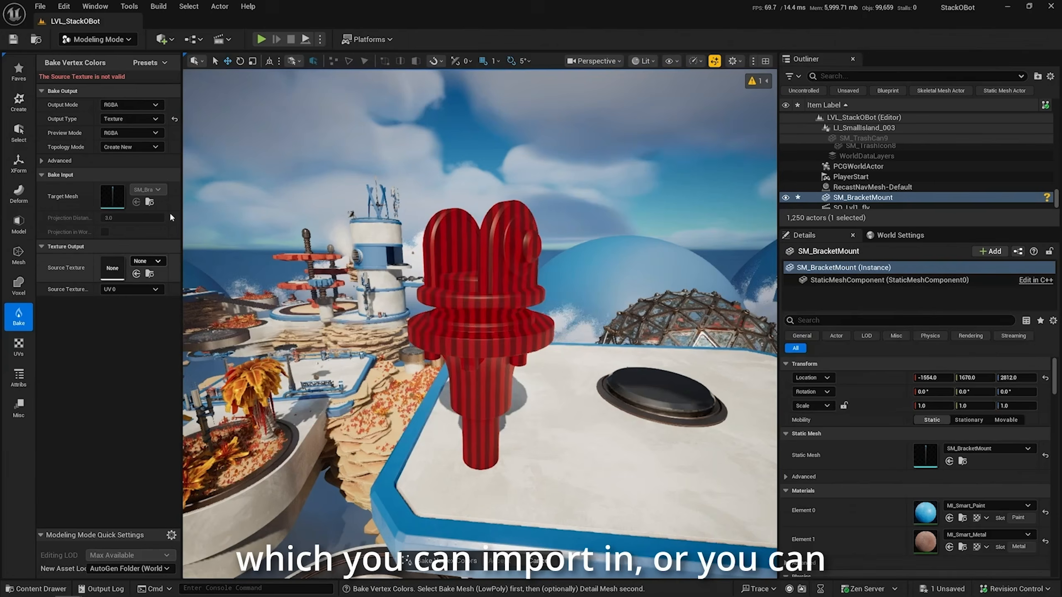
Set the bake's output mode to Per Channel, with Curvature for channel R and Ambient Occlusion for channel G
{"action": "left_click", "coordinate": [130, 102]}
{"action": "left_click", "coordinate": [126, 122]}
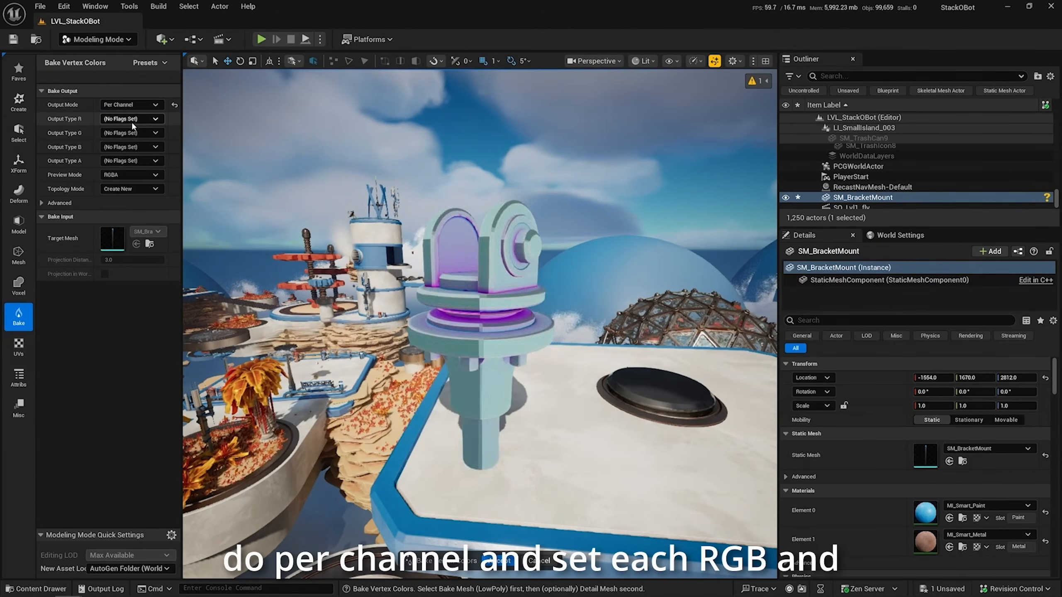
{"action": "left_click", "coordinate": [131, 118]}
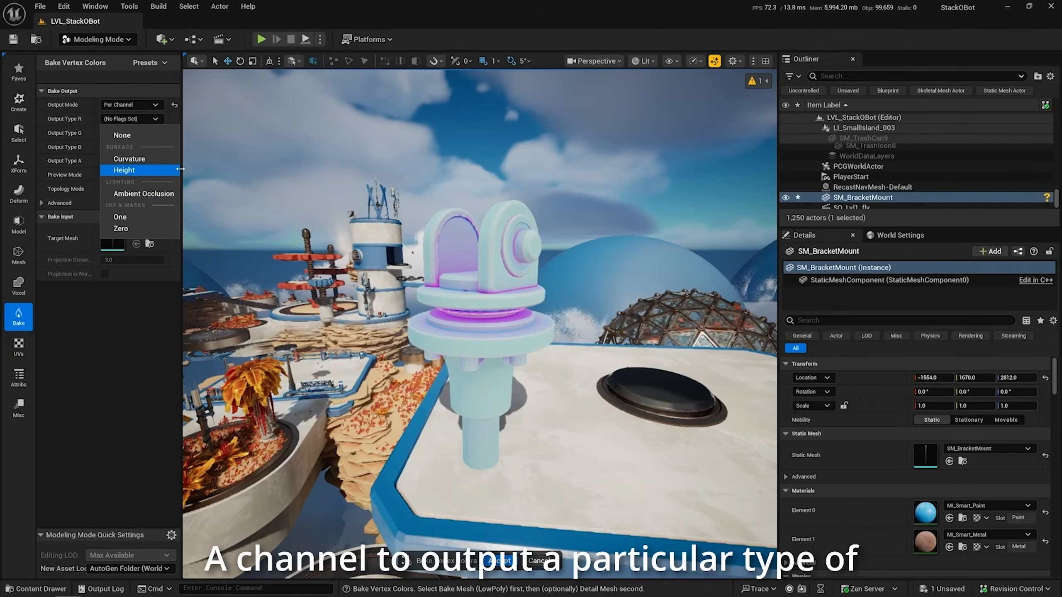
{"action": "left_click", "coordinate": [125, 159]}
{"action": "left_click", "coordinate": [131, 134]}
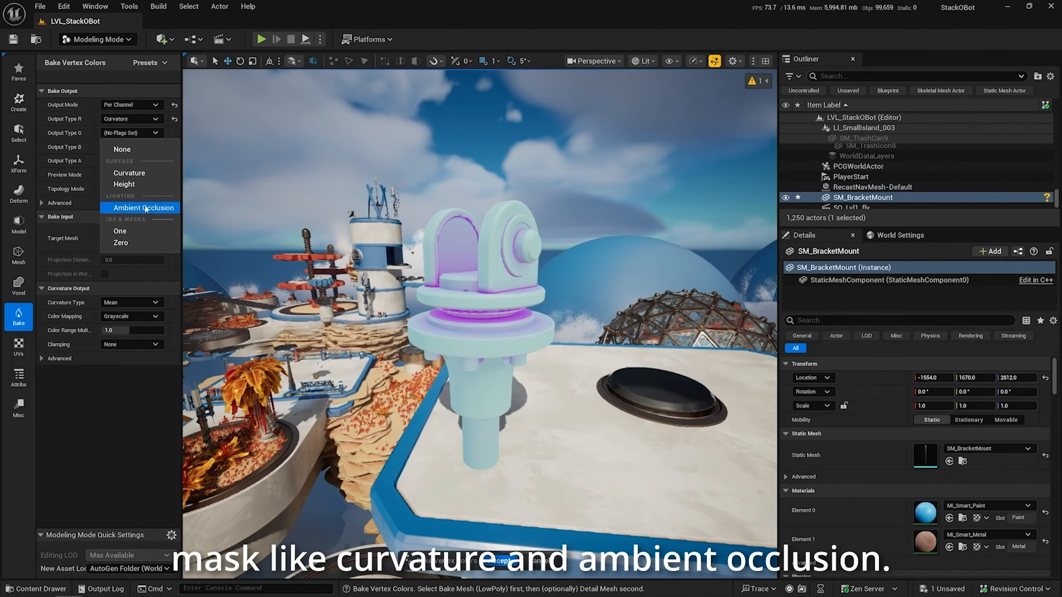
{"action": "left_click", "coordinate": [144, 208]}
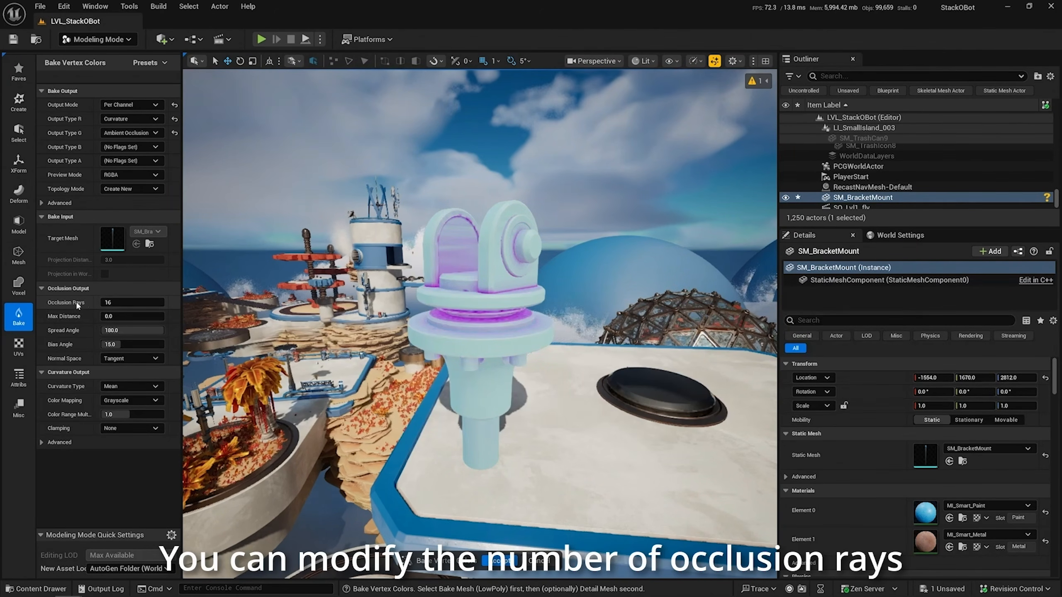
Set the occlusion rays to 256 and open the curvature color range multiplier for editing
{"action": "left_click", "coordinate": [141, 302]}
{"action": "type", "text": "256"}
{"action": "key", "text": "Tab"}
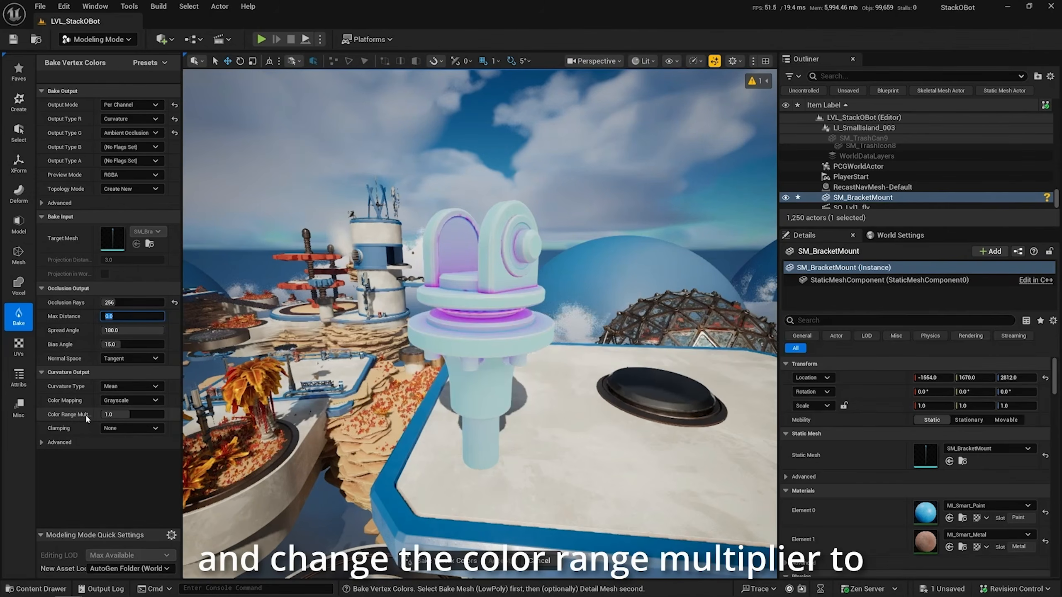
{"action": "left_click", "coordinate": [146, 414]}
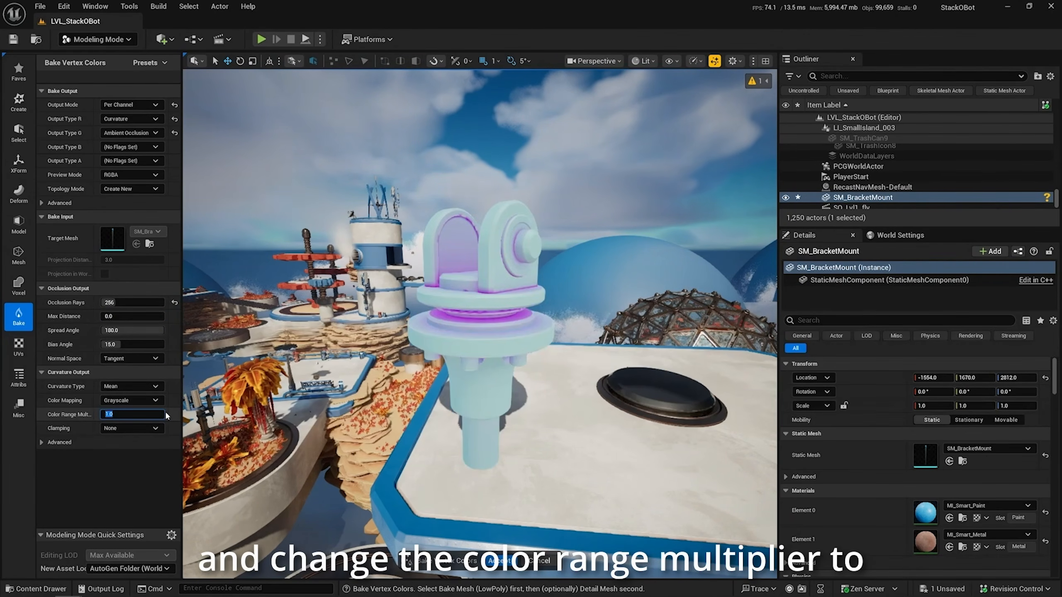
{"action": "type", "text": "5"}
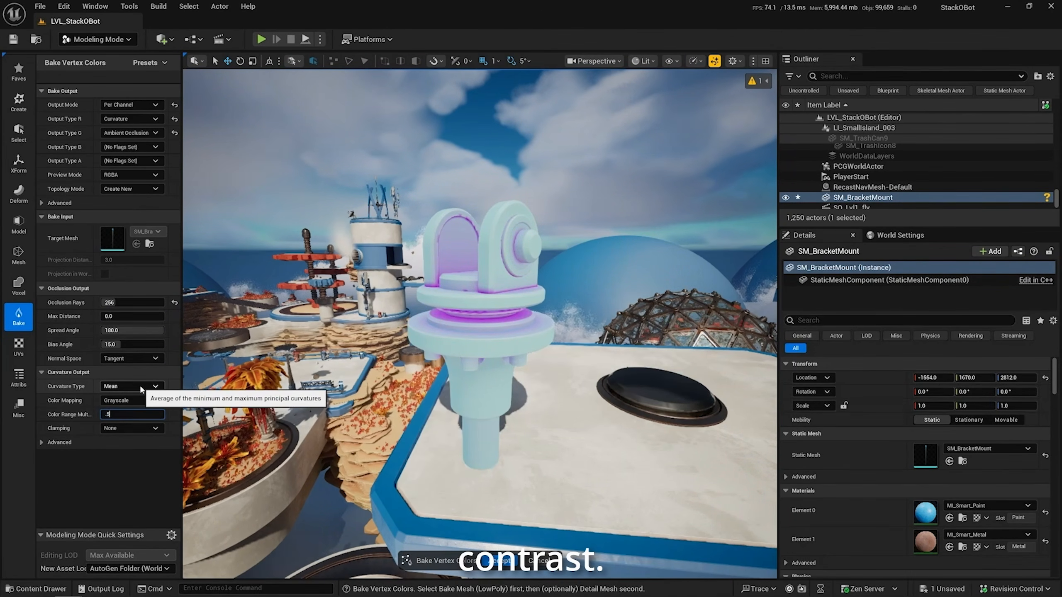
{"action": "key", "text": "Return"}
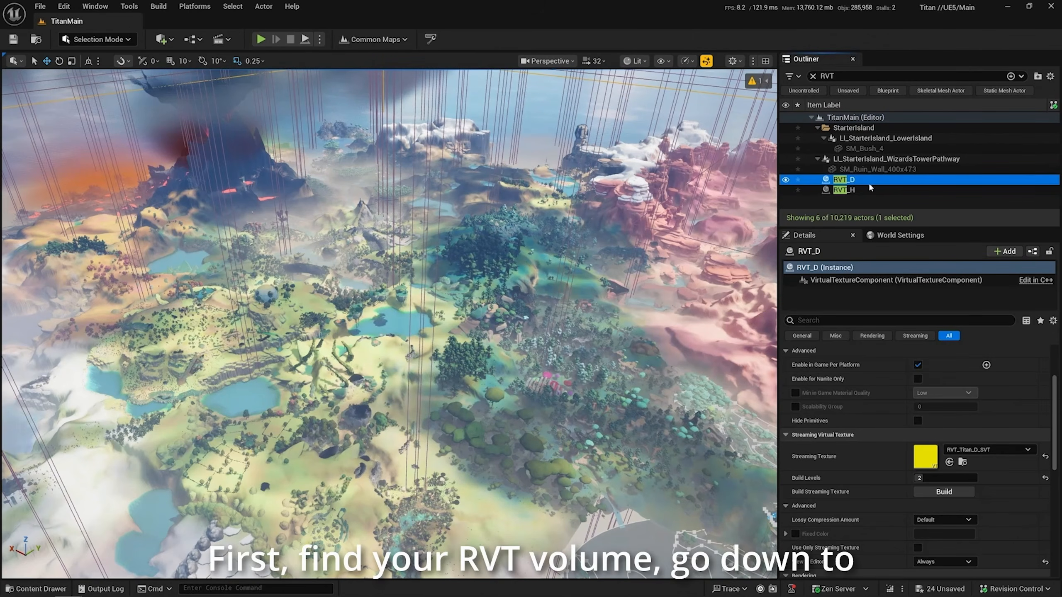
{"action": "scroll", "coordinate": [858, 477], "scroll_direction": "up", "scroll_amount": 4}
{"action": "scroll", "coordinate": [852, 508], "scroll_direction": "down", "scroll_amount": 3}
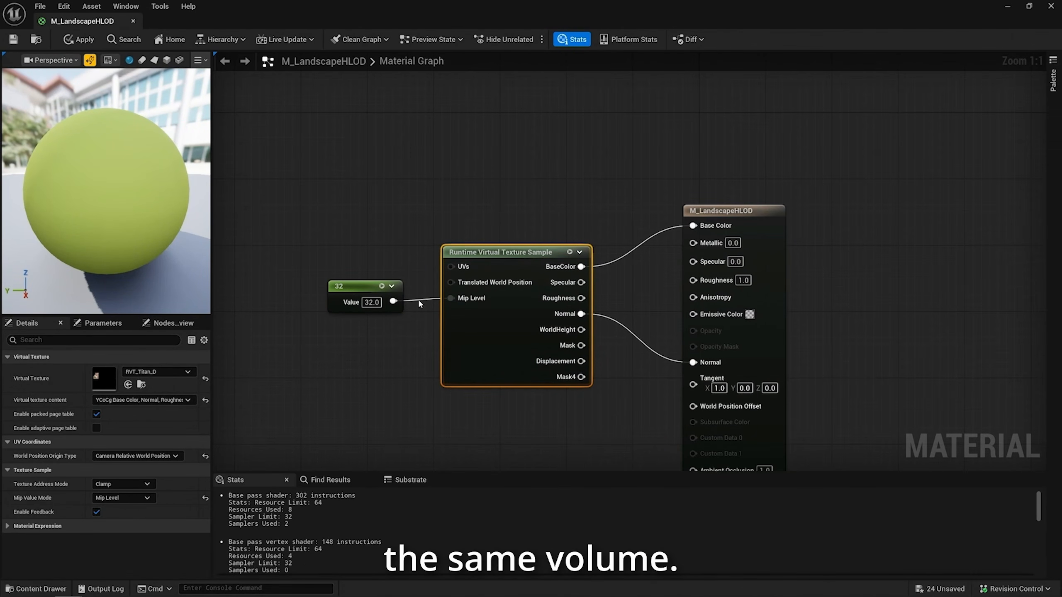
{"action": "left_click_drag", "start_coordinate": [357, 287], "coordinate": [363, 286]}
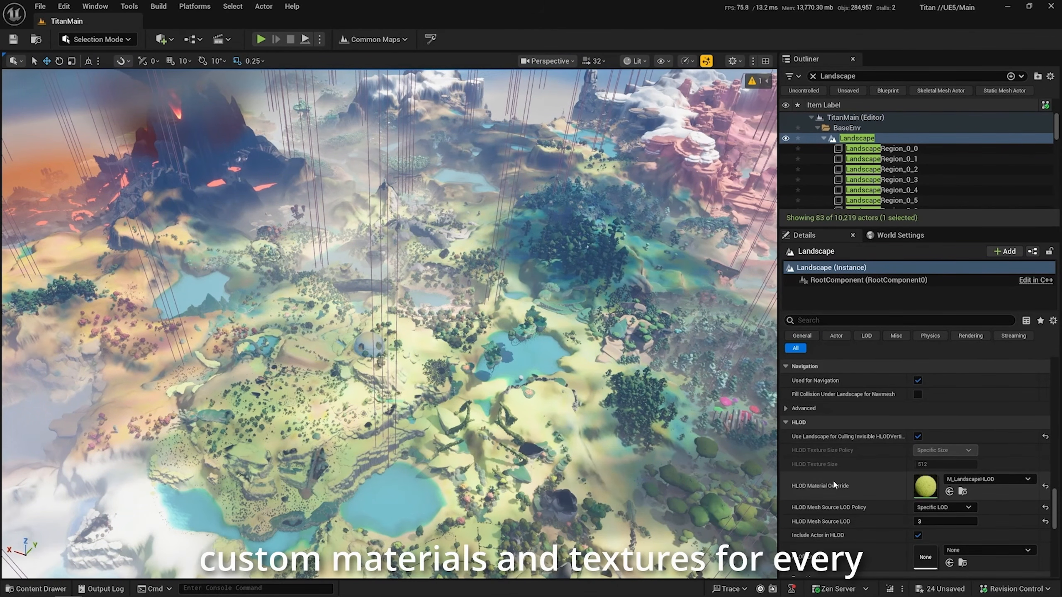
Inspect a single HLOD cell in the level, reselect the Landscape actor and examine its landscape settings and terrain
{"action": "left_click", "coordinate": [345, 346]}
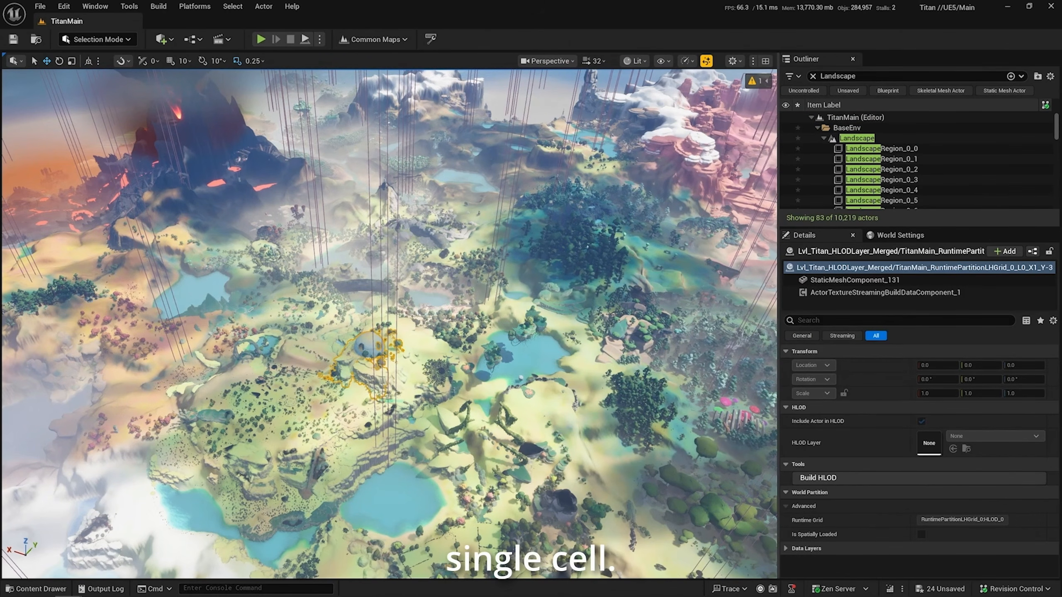
{"action": "left_click", "coordinate": [400, 234]}
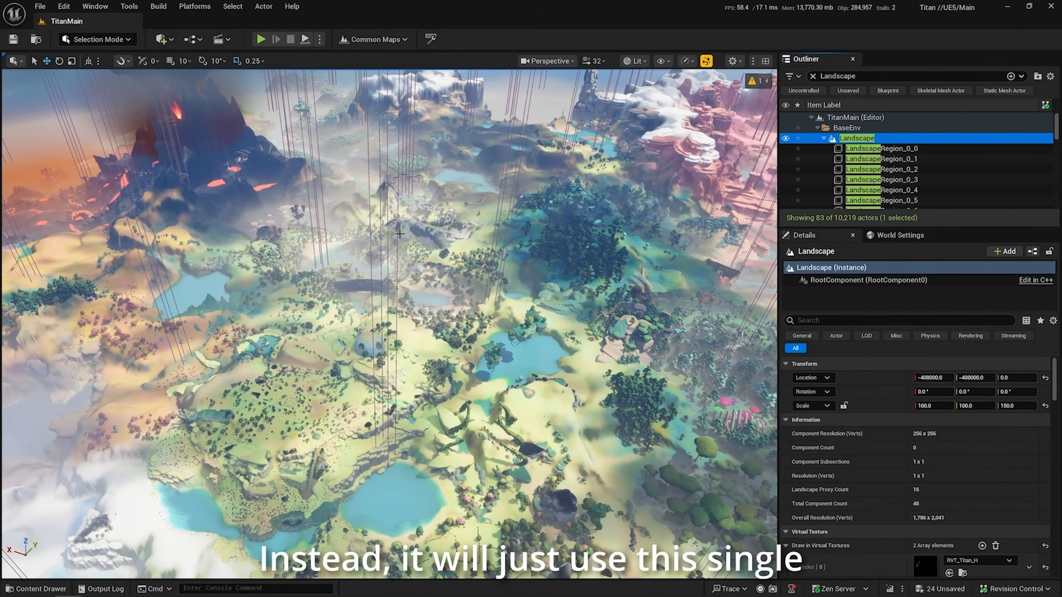
{"action": "scroll", "coordinate": [859, 444], "scroll_direction": "down", "scroll_amount": 5}
{"action": "right_click_drag", "start_coordinate": [467, 430], "coordinate": [466, 419]}
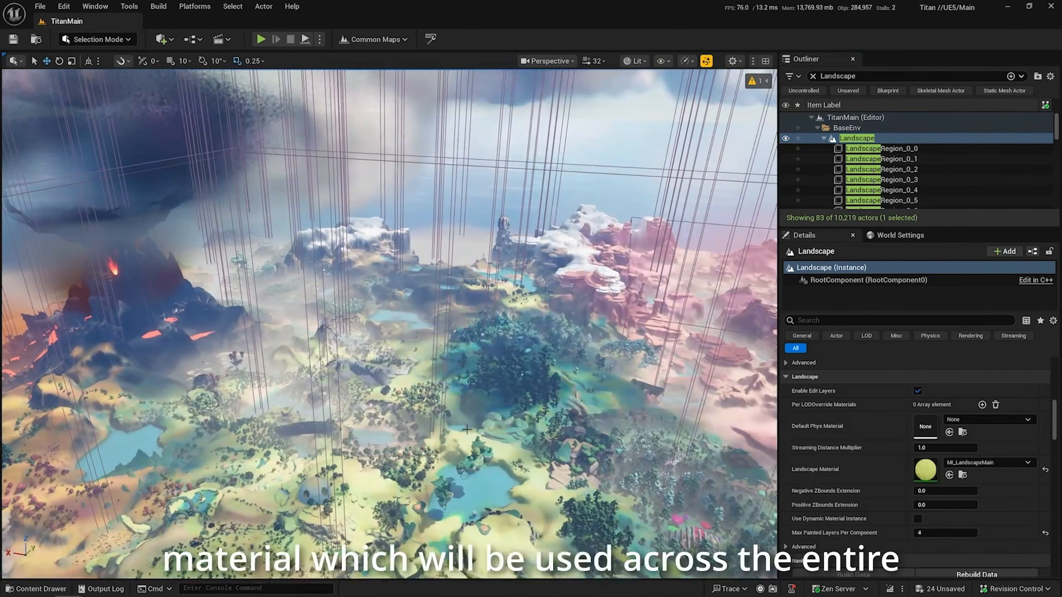
{"action": "right_click_drag", "start_coordinate": [407, 256], "coordinate": [493, 278]}
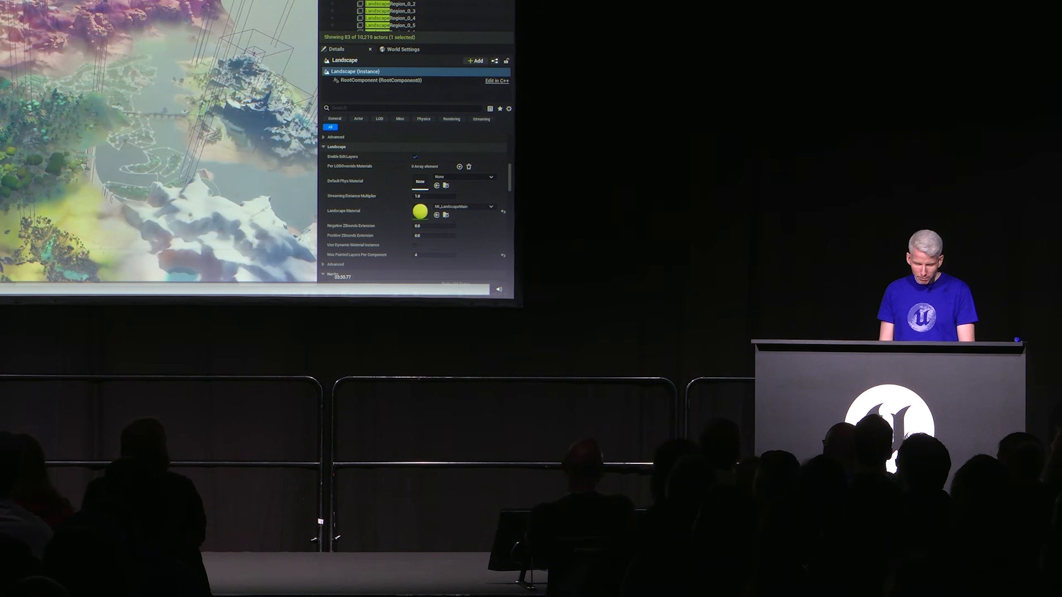
{"action": "key", "text": "Right"}
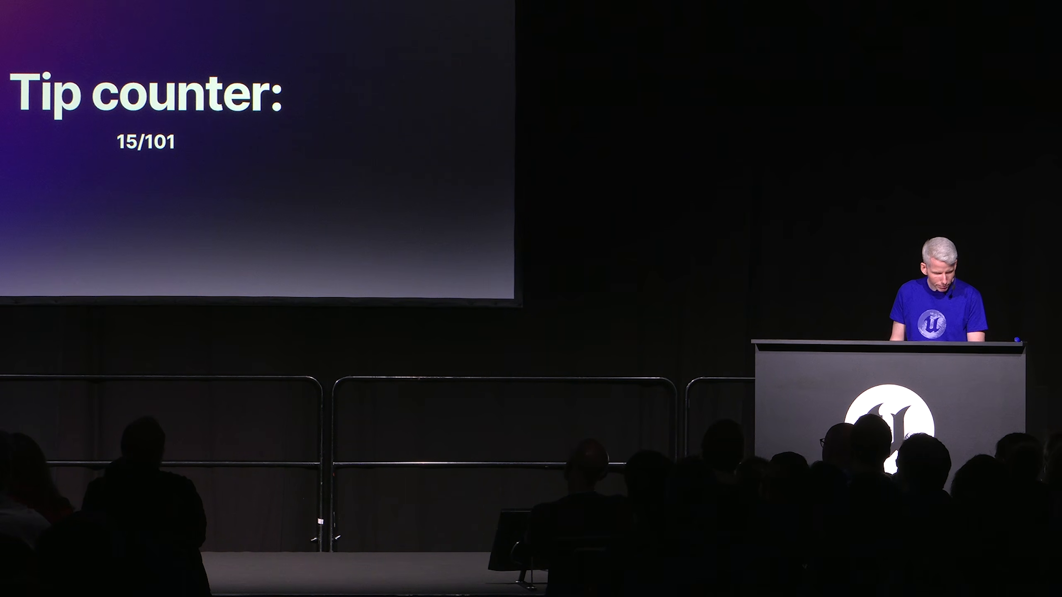
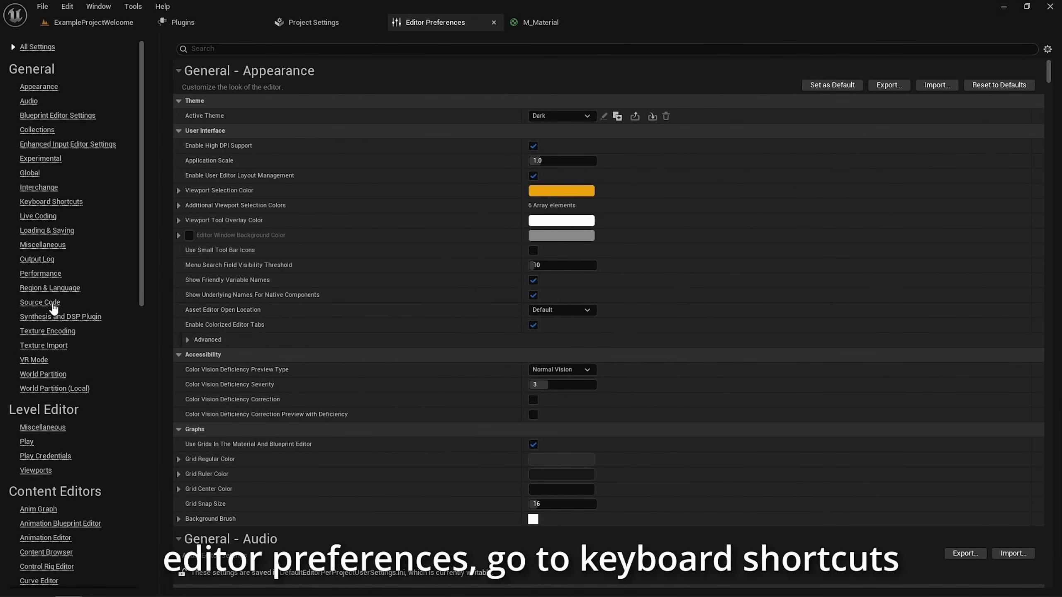
Find the Material Editor's Convert to Parameter command in the keyboard shortcut preferences and bind it to P
{"action": "left_click", "coordinate": [51, 201]}
{"action": "left_click", "coordinate": [380, 48]}
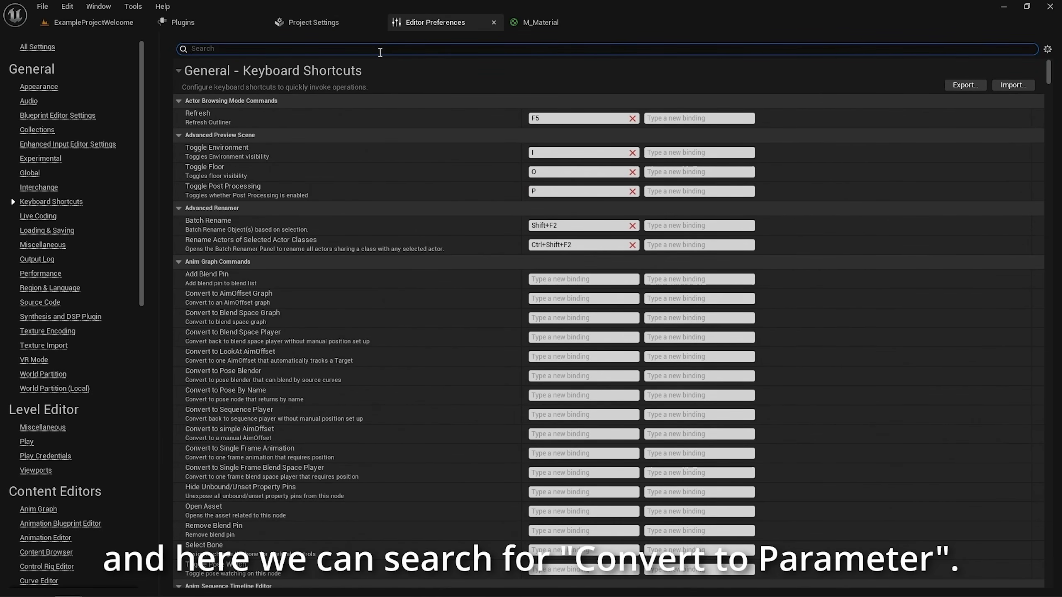
{"action": "type", "text": "convert"}
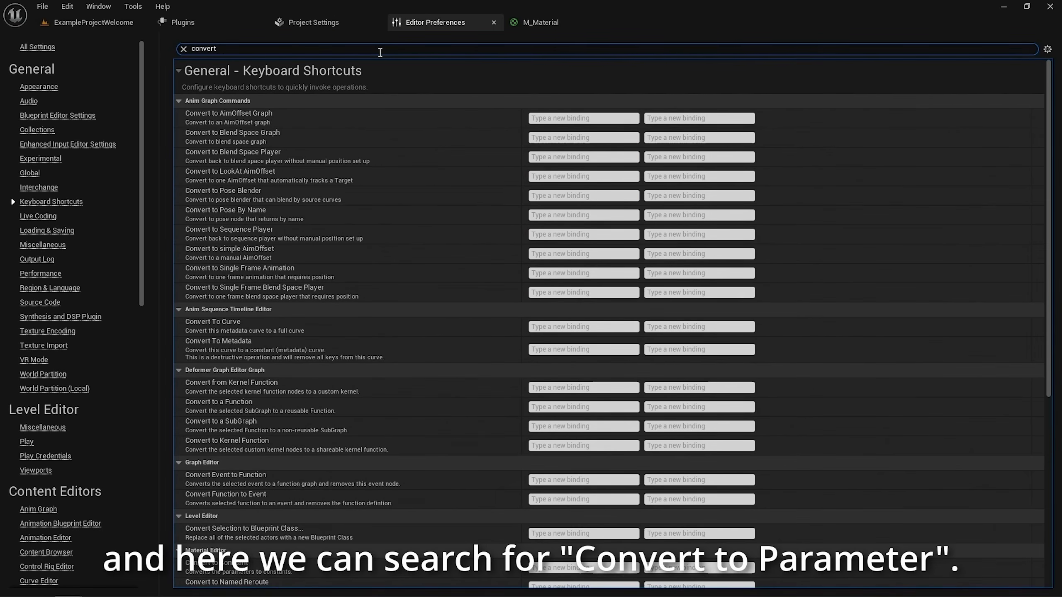
{"action": "type", "text": " to para"}
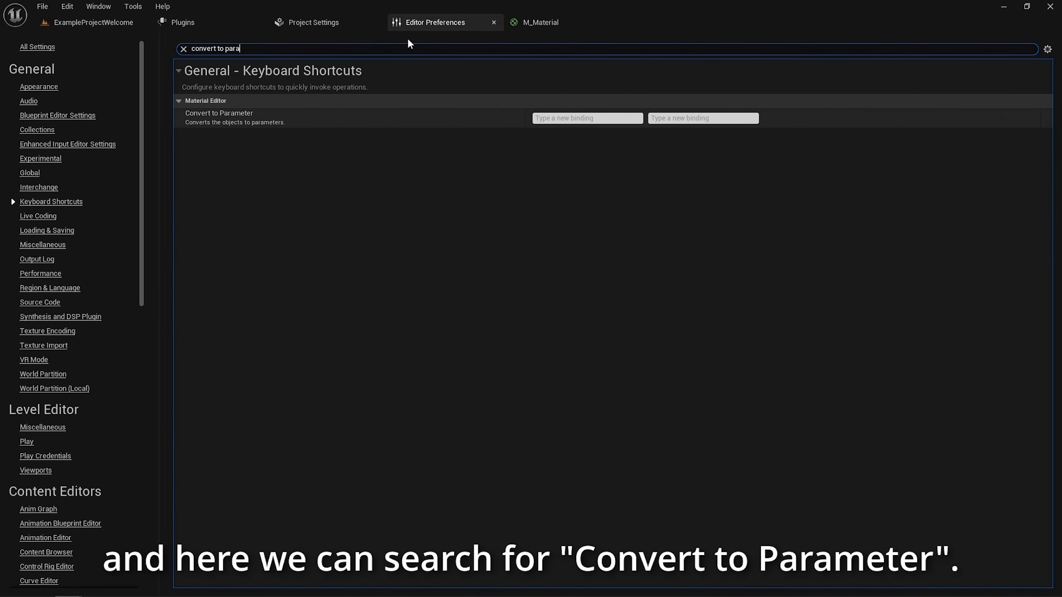
{"action": "left_click", "coordinate": [548, 118]}
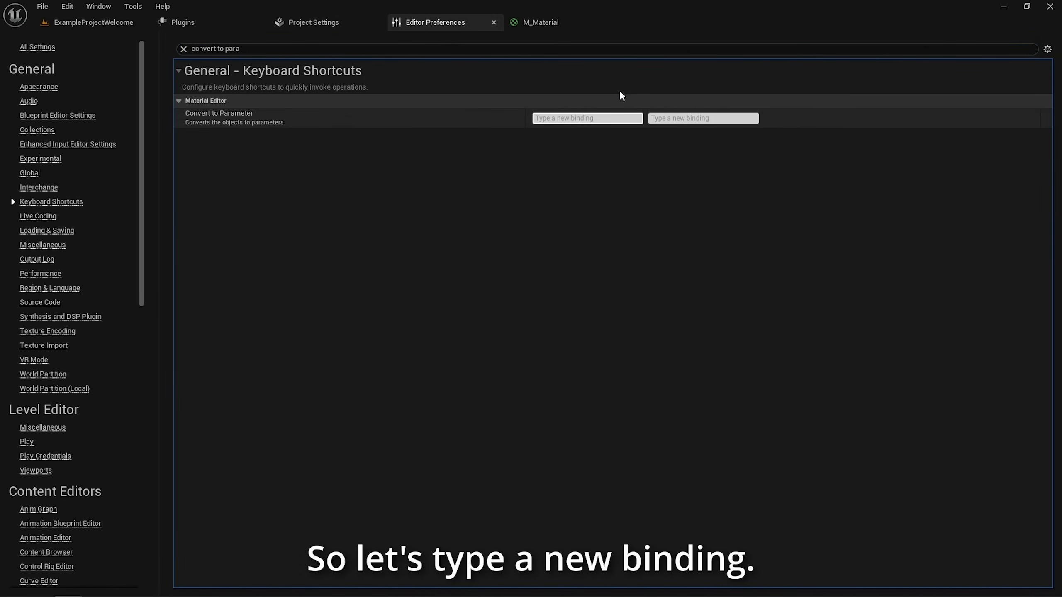
{"action": "key", "text": "p"}
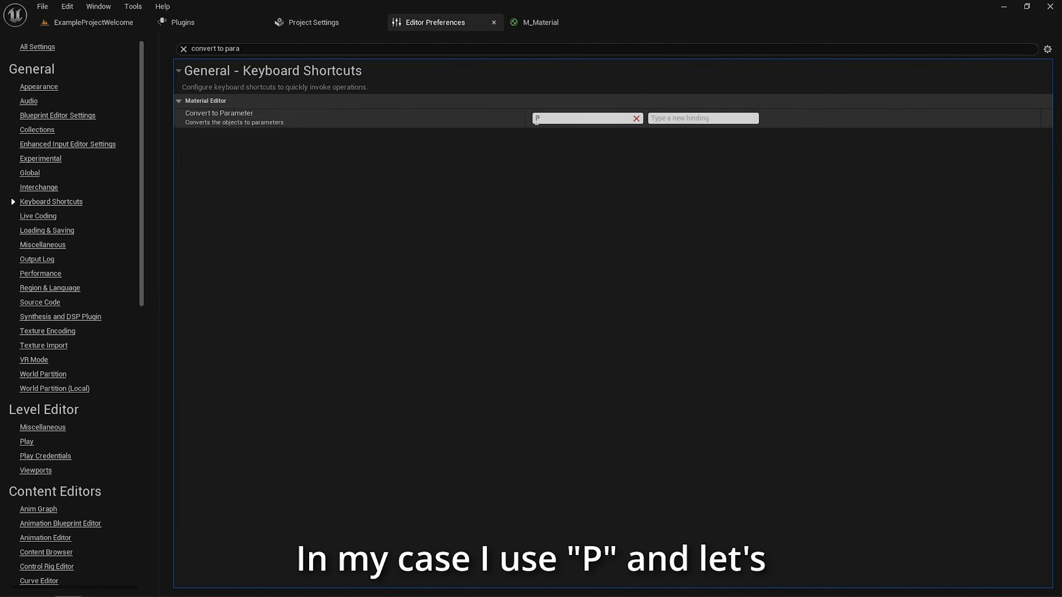
In the M_Material graph, add a Texture Sample, a three-component constant vector and a single scalar constant beside the material node
{"action": "left_click", "coordinate": [543, 24]}
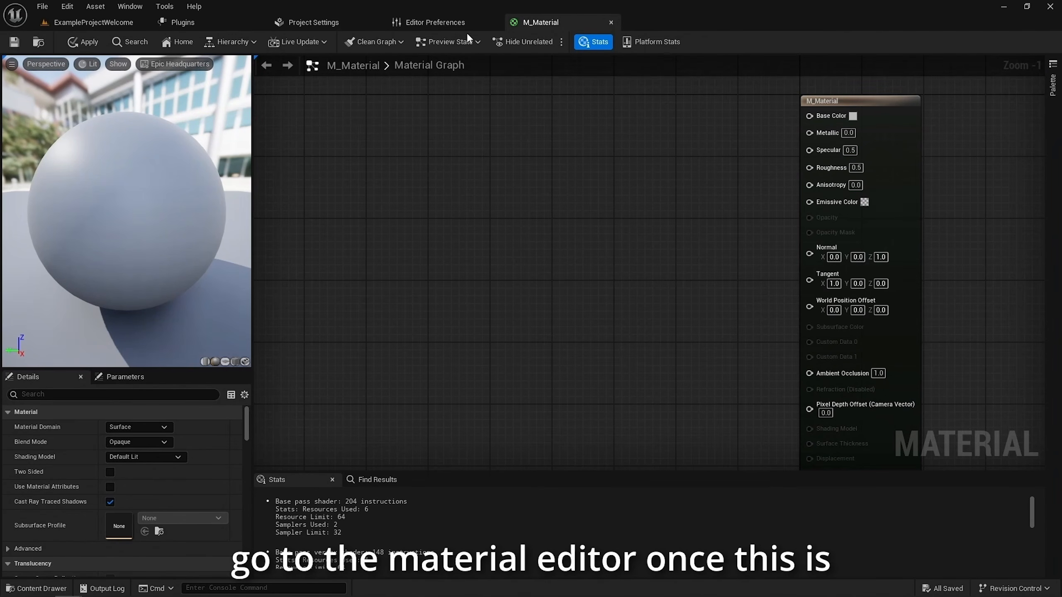
{"action": "left_click", "coordinate": [460, 26]}
{"action": "left_click", "coordinate": [537, 26]}
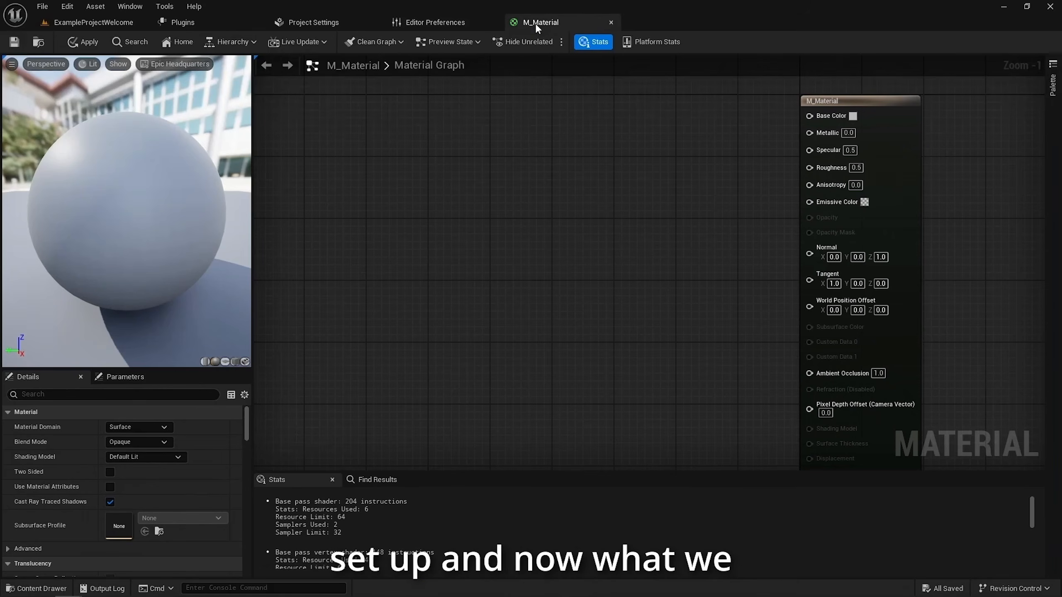
{"action": "right_click_drag", "start_coordinate": [598, 230], "coordinate": [623, 327]}
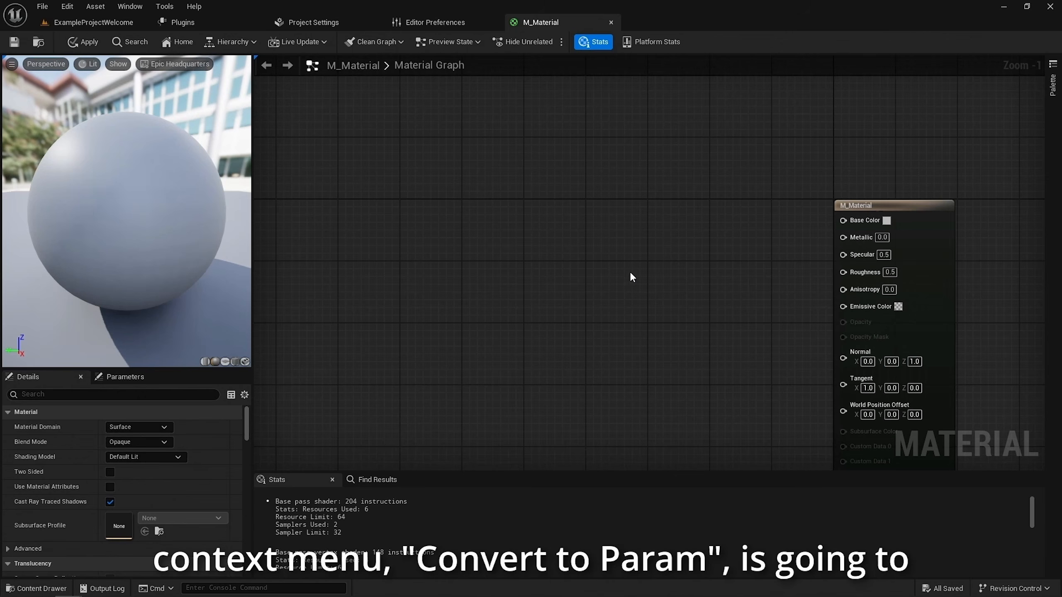
{"action": "right_click_drag", "start_coordinate": [684, 337], "coordinate": [684, 287]}
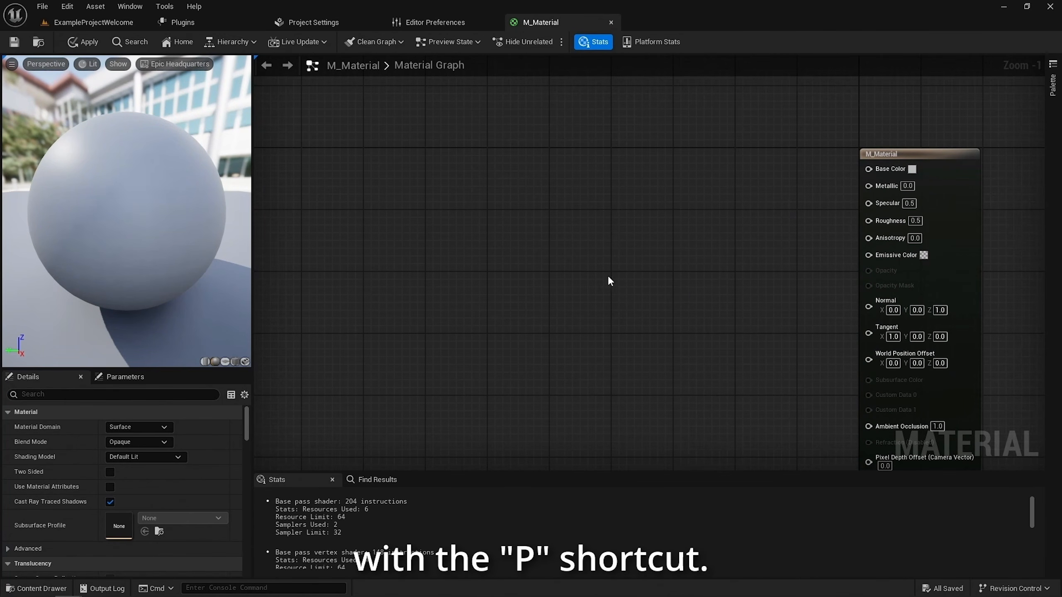
{"action": "right_click_drag", "start_coordinate": [624, 239], "coordinate": [654, 246]}
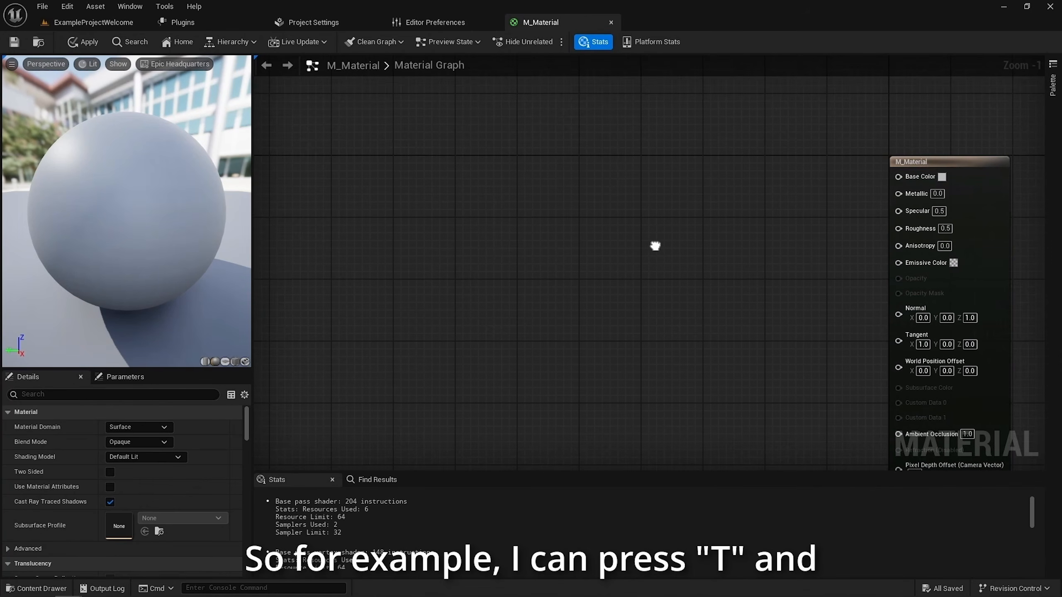
{"action": "left_click", "coordinate": [620, 194]}
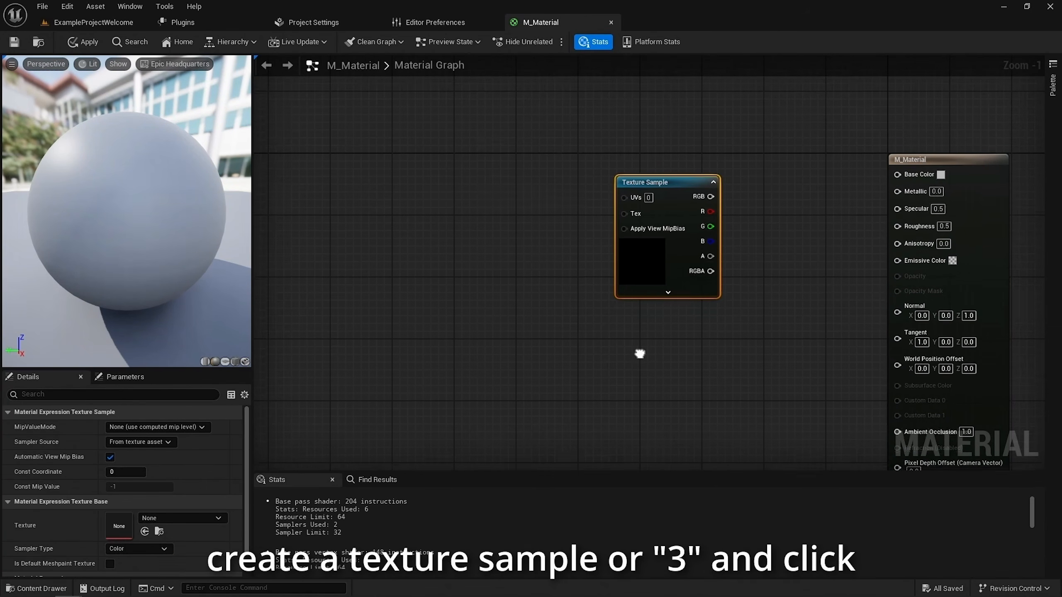
{"action": "right_click_drag", "start_coordinate": [640, 351], "coordinate": [572, 278]}
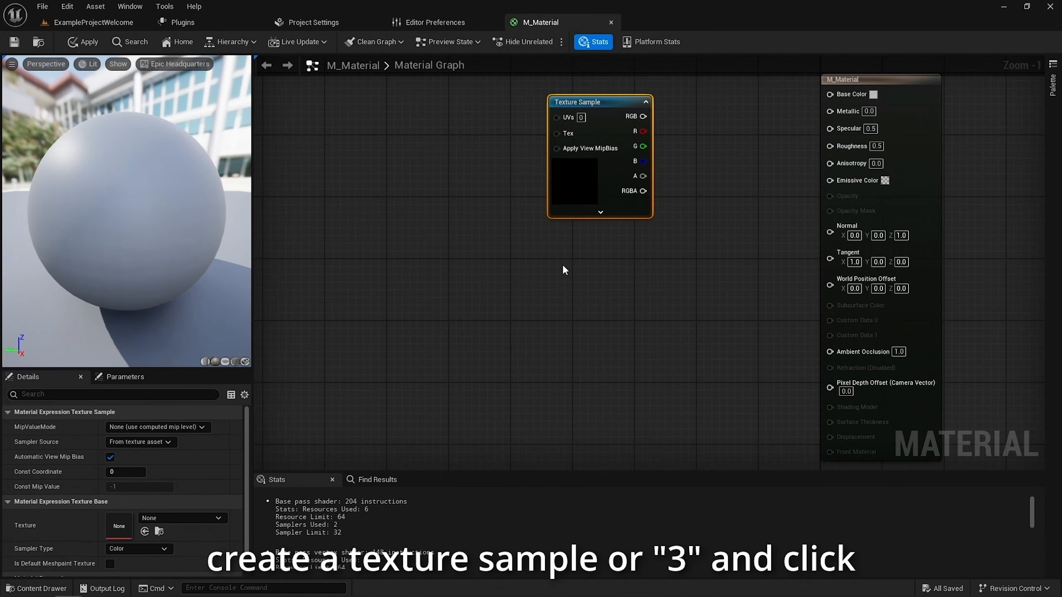
{"action": "left_click", "coordinate": [562, 267]}
{"action": "right_click_drag", "start_coordinate": [528, 317], "coordinate": [476, 351]}
{"action": "left_click", "coordinate": [495, 333]}
Convert the Texture Sample, constant vector and scalar constant nodes to parameters, keeping the default names
{"action": "left_click", "coordinate": [543, 182]}
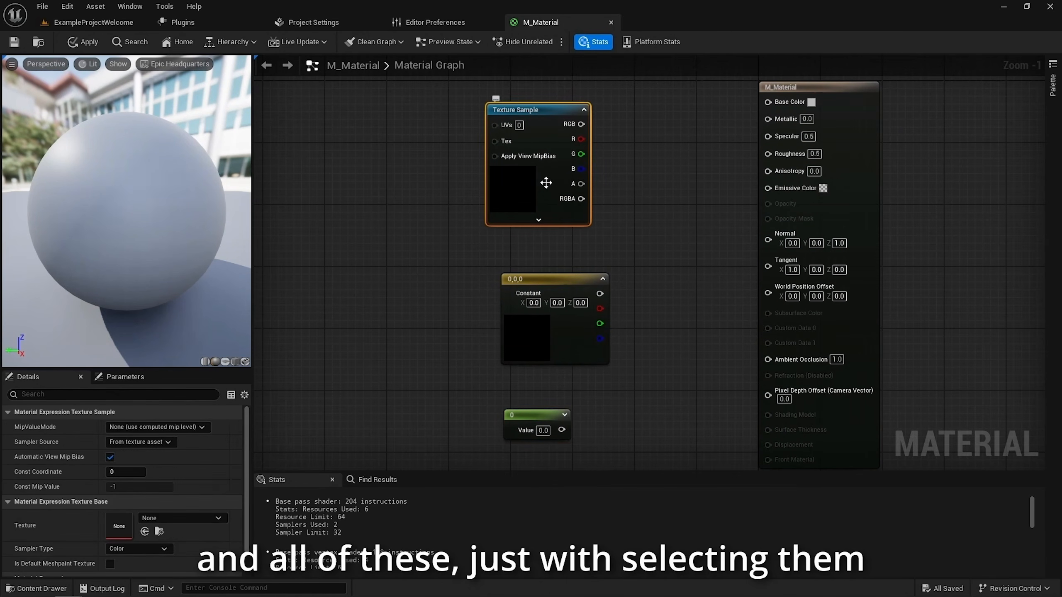
{"action": "key", "text": "p"}
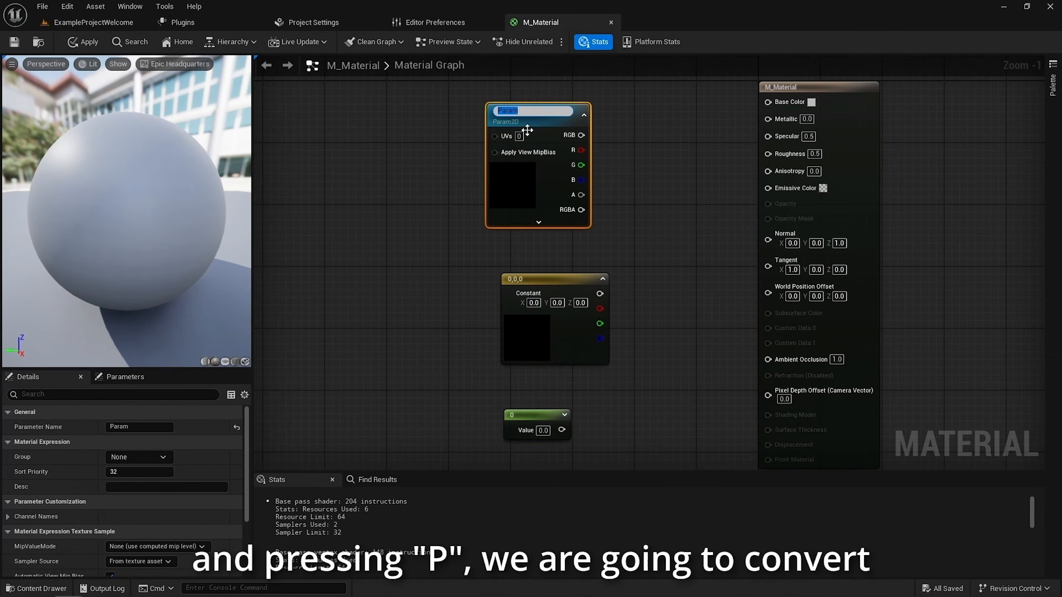
{"action": "left_click", "coordinate": [552, 285]}
{"action": "key", "text": "p"}
{"action": "left_click", "coordinate": [560, 353]}
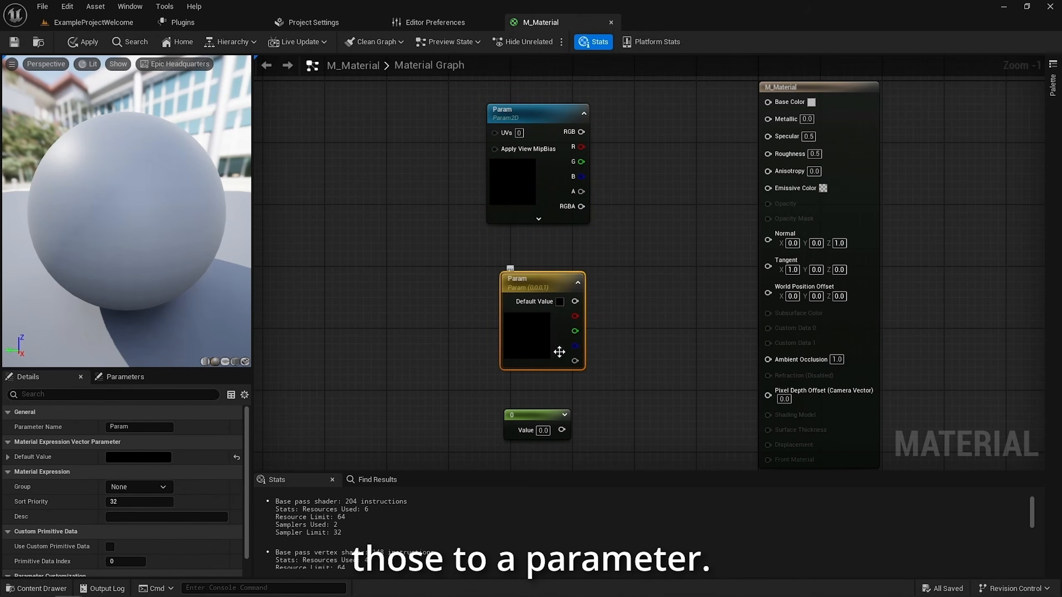
{"action": "right_click_drag", "start_coordinate": [596, 395], "coordinate": [587, 281]}
{"action": "left_click", "coordinate": [541, 299]}
{"action": "key", "text": "p"}
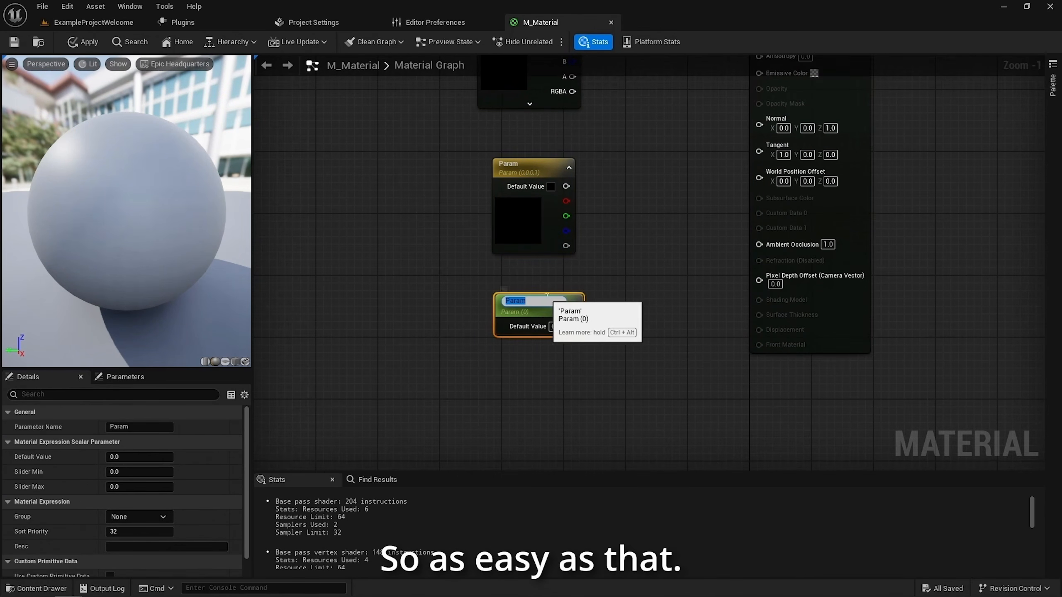
{"action": "left_click", "coordinate": [597, 307]}
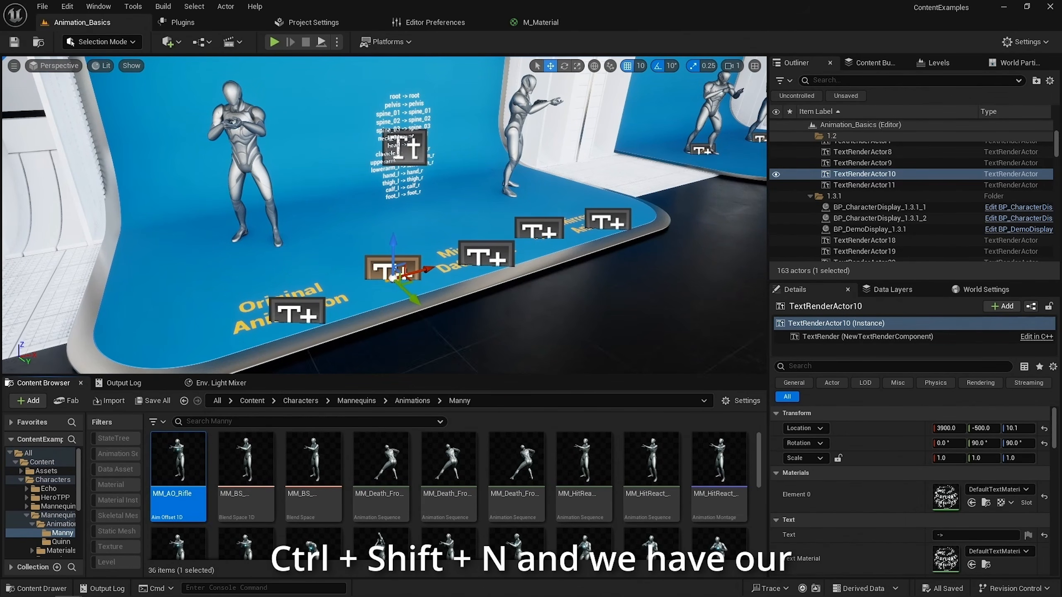
Create a folder called Name in the Manny animations folder and rename it as Renamed
{"action": "key", "text": "ctrl+shift+n"}
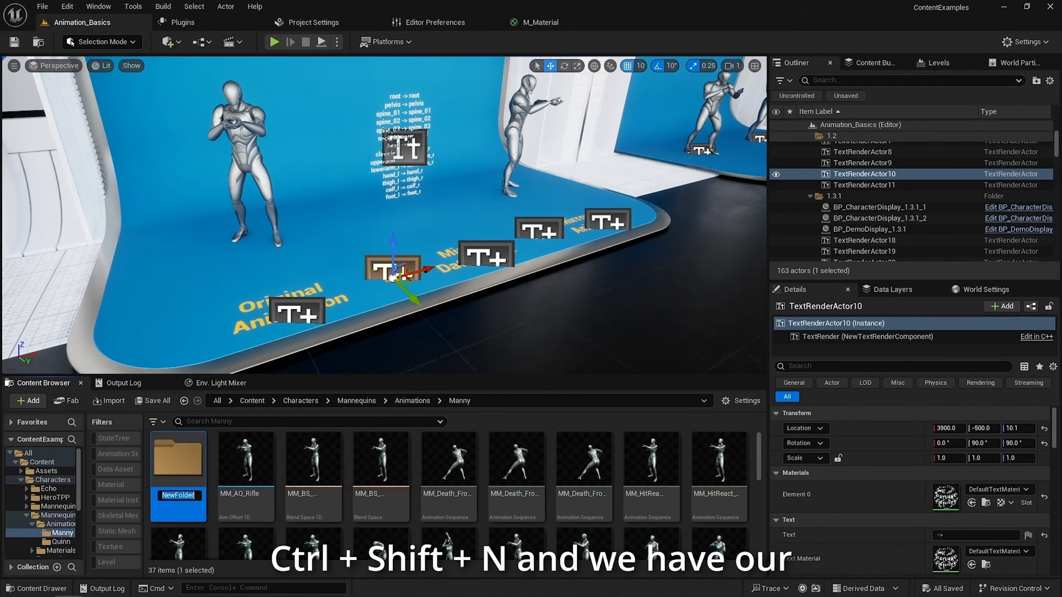
{"action": "type", "text": "Name"}
{"action": "key", "text": "Return"}
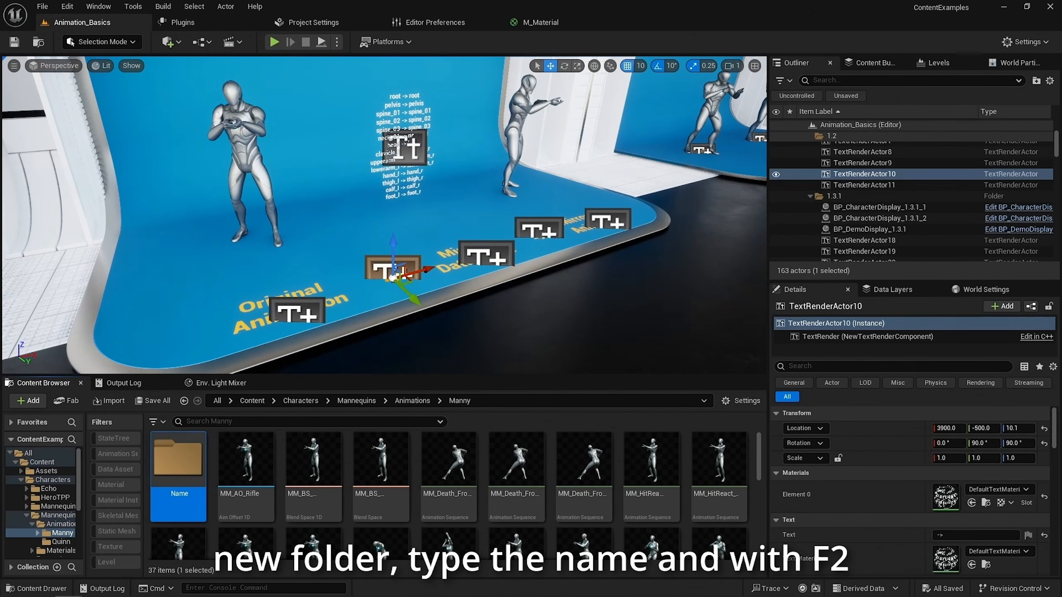
{"action": "key", "text": "F2"}
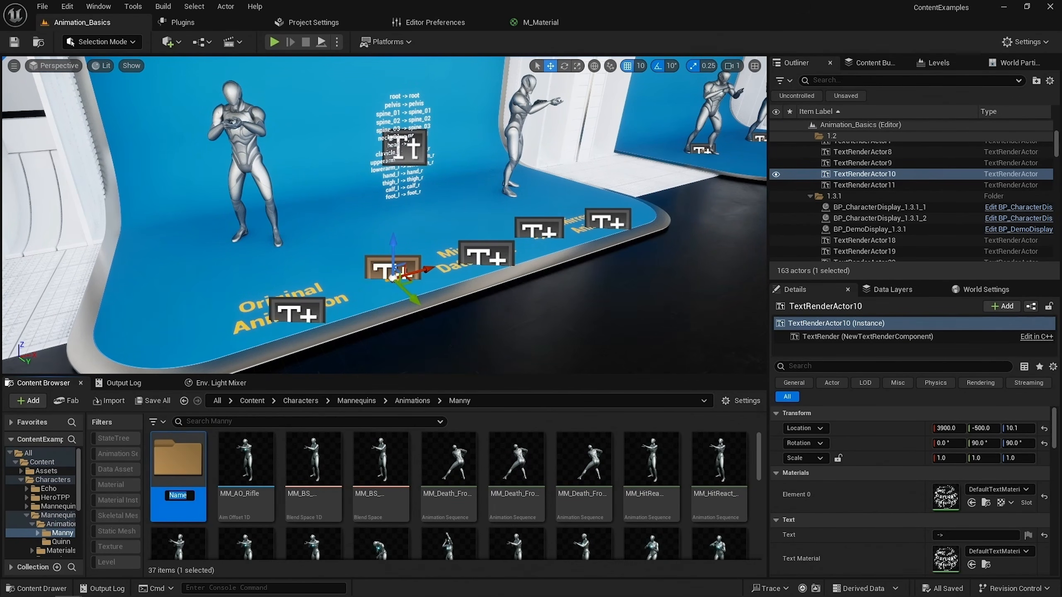
{"action": "type", "text": "Renamed"}
{"action": "key", "text": "Return"}
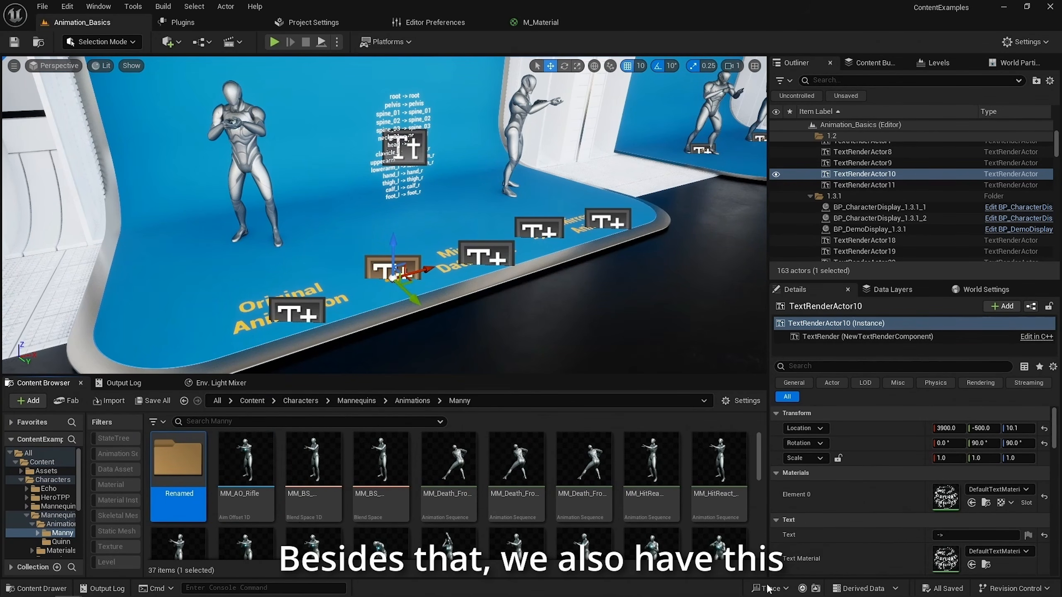
Open the Batch Renamer for the five animation sequences from MM_Death_Front_03 onward, review its options and close it without renaming
{"action": "left_click", "coordinate": [449, 460]}
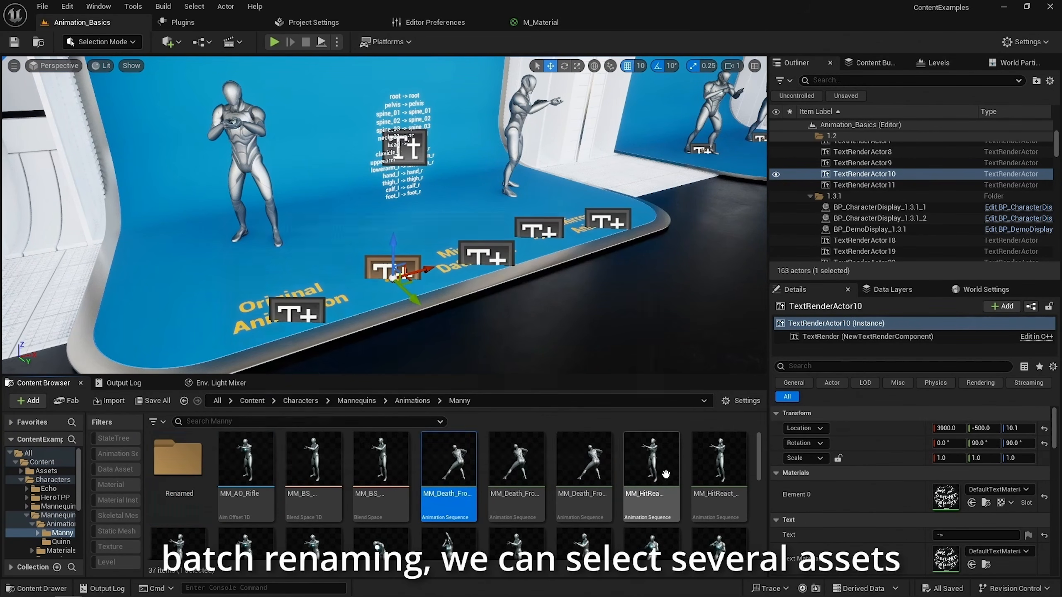
{"action": "left_click", "coordinate": [705, 478], "text": "shift"}
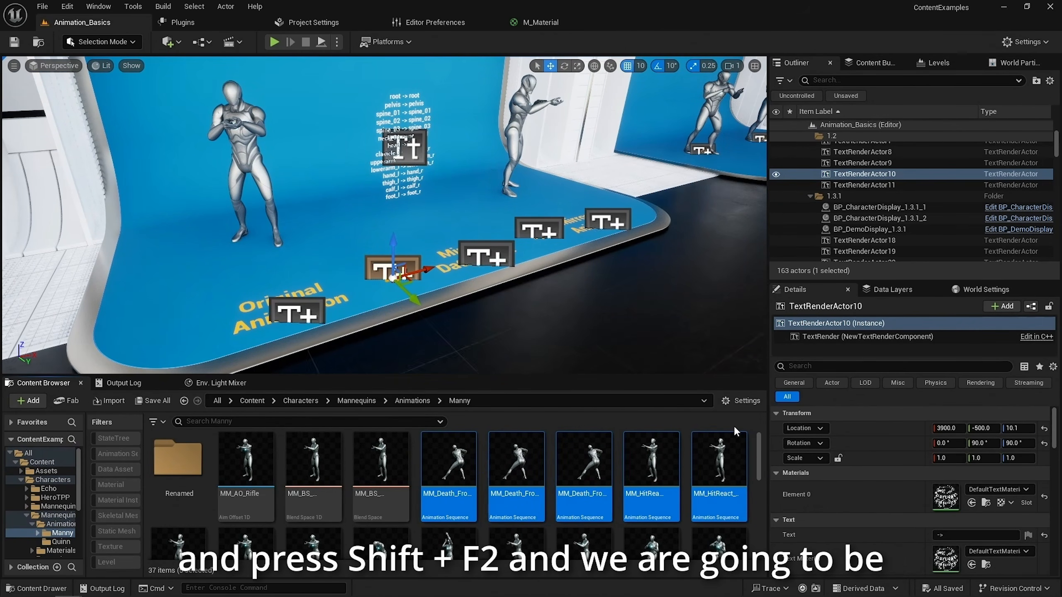
{"action": "key", "text": "shift+F2"}
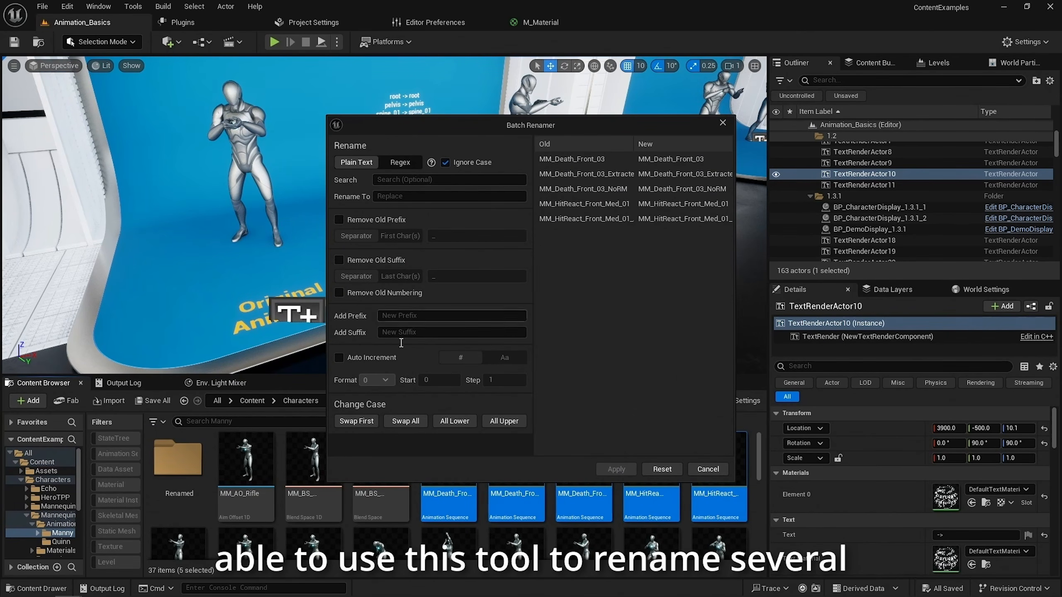
{"action": "left_click_drag", "start_coordinate": [519, 130], "coordinate": [513, 130]}
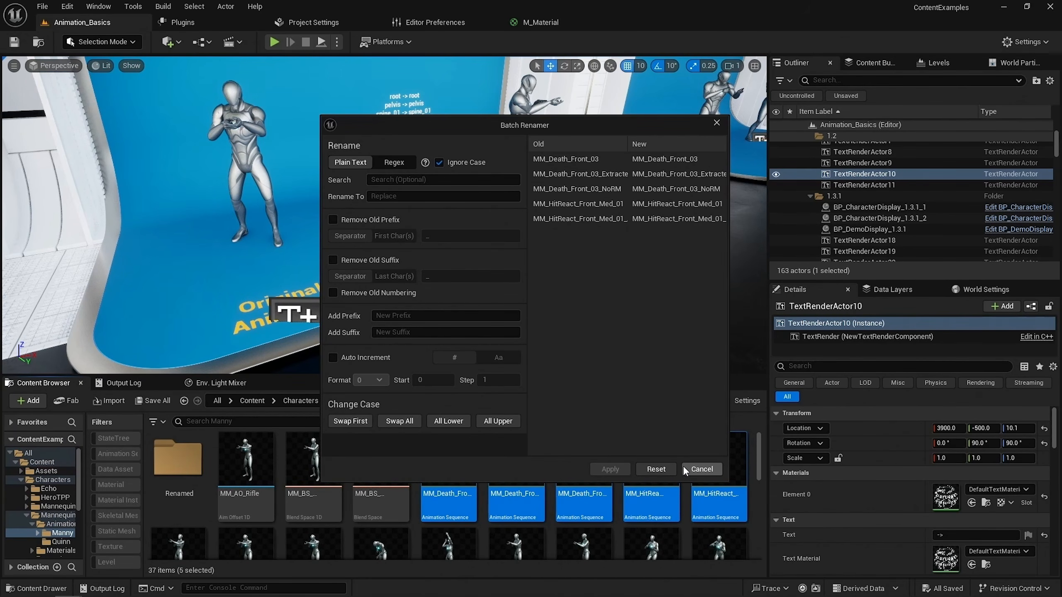
{"action": "left_click", "coordinate": [701, 469]}
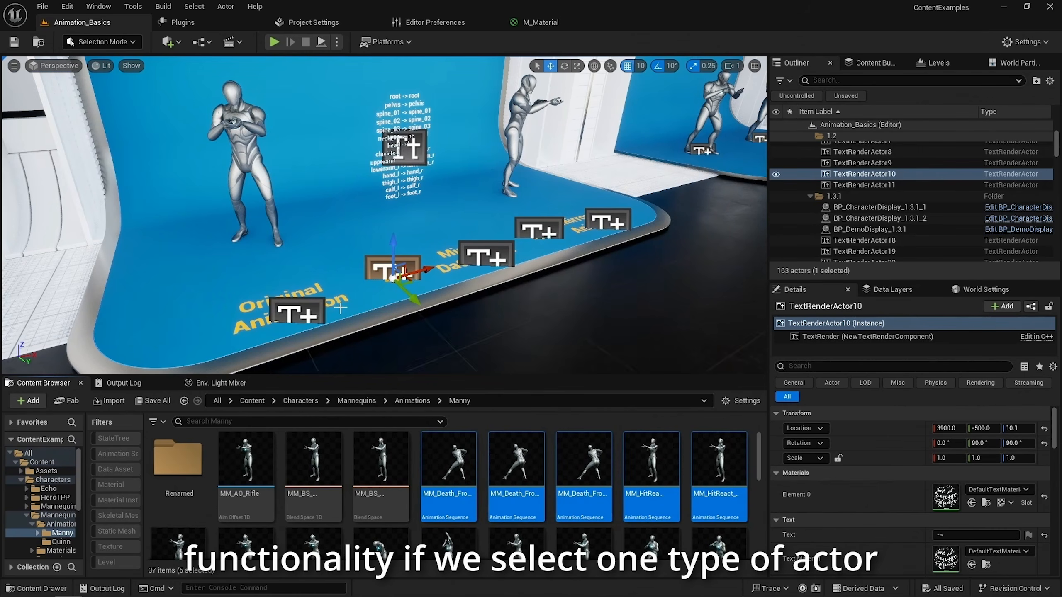
Open the Batch Renamer for all actors of the "Original Animation" text actor's class, review the list and cancel
{"action": "left_click", "coordinate": [255, 317]}
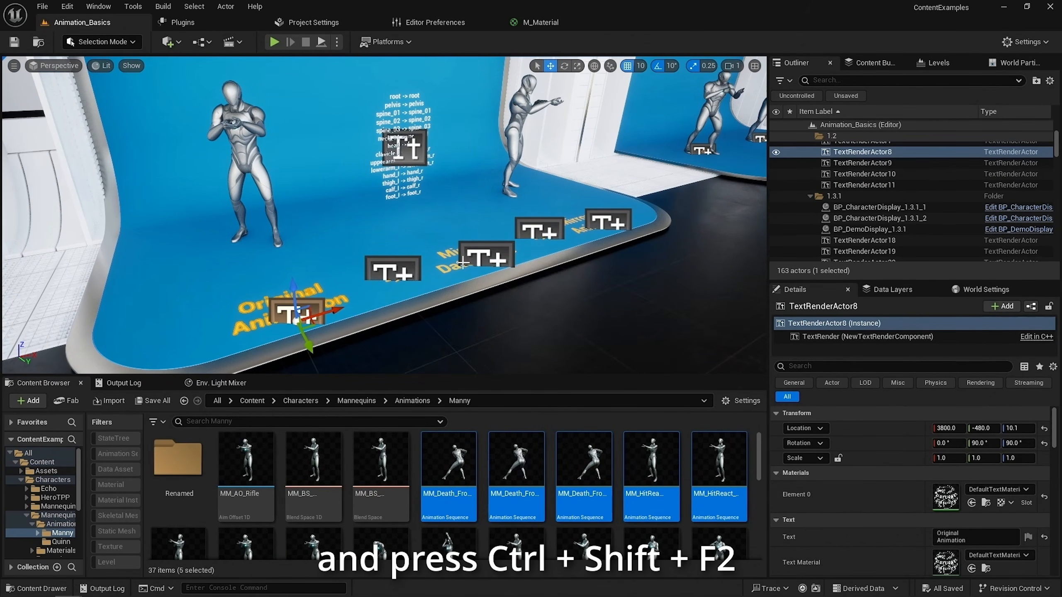
{"action": "key", "text": "ctrl+shift+F2"}
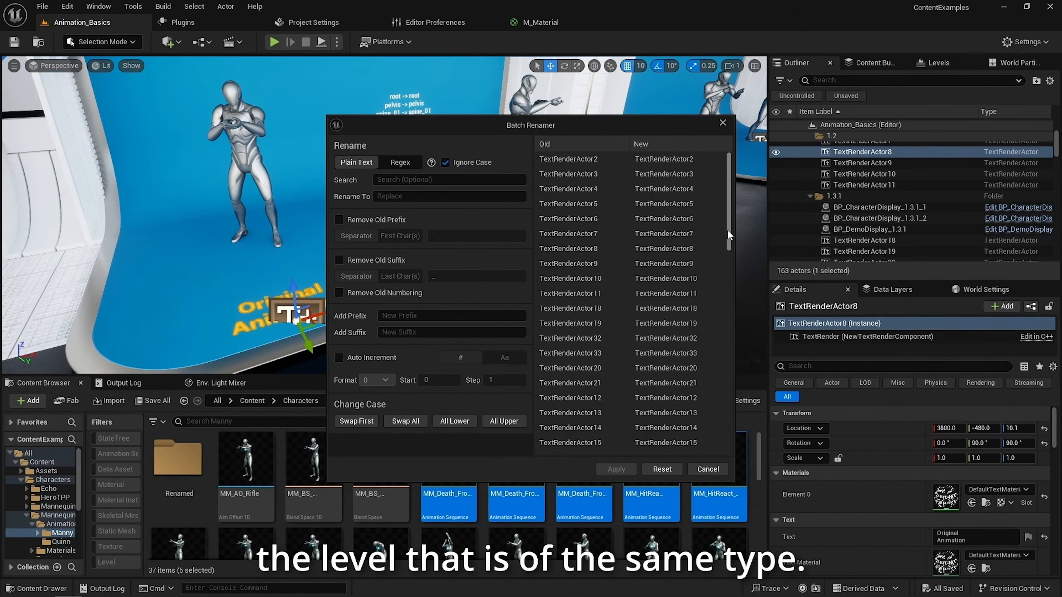
{"action": "left_click_drag", "start_coordinate": [729, 228], "coordinate": [653, 167]}
{"action": "scroll", "coordinate": [654, 227], "scroll_direction": "down", "scroll_amount": 3}
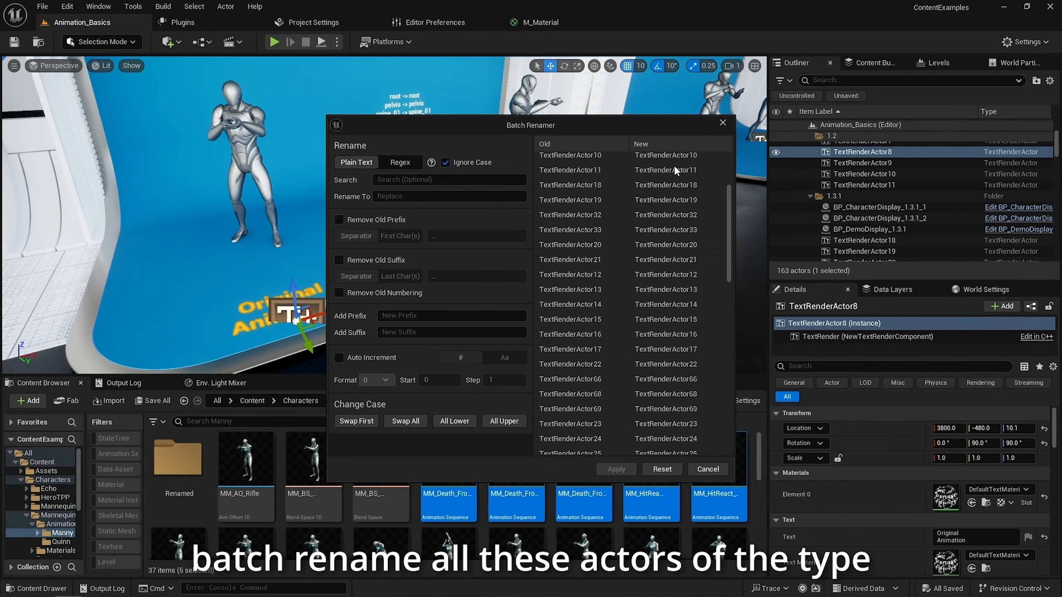
{"action": "left_click_drag", "start_coordinate": [729, 194], "coordinate": [734, 156]}
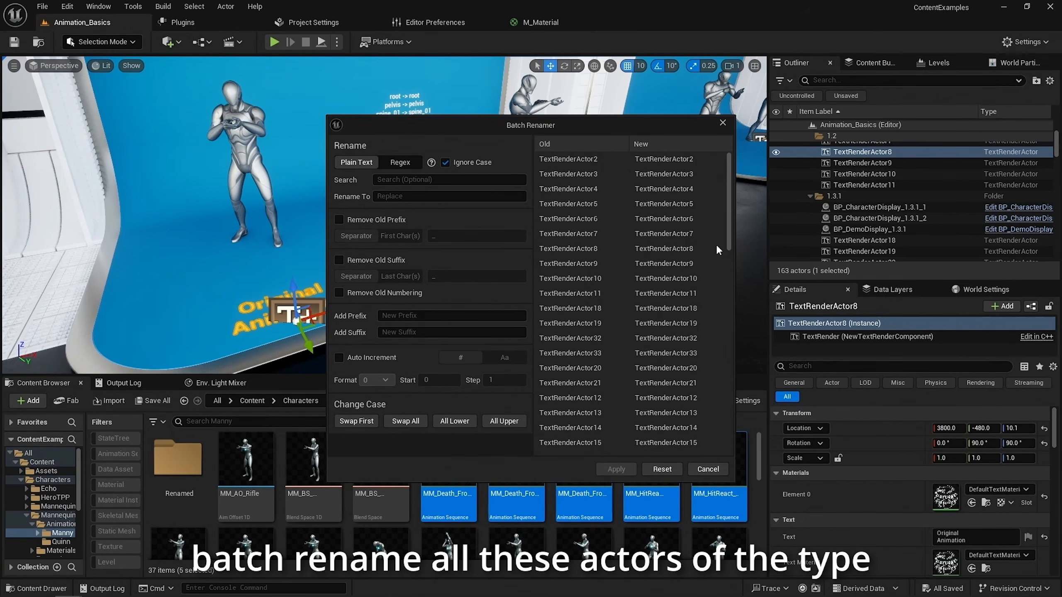
{"action": "left_click", "coordinate": [708, 468]}
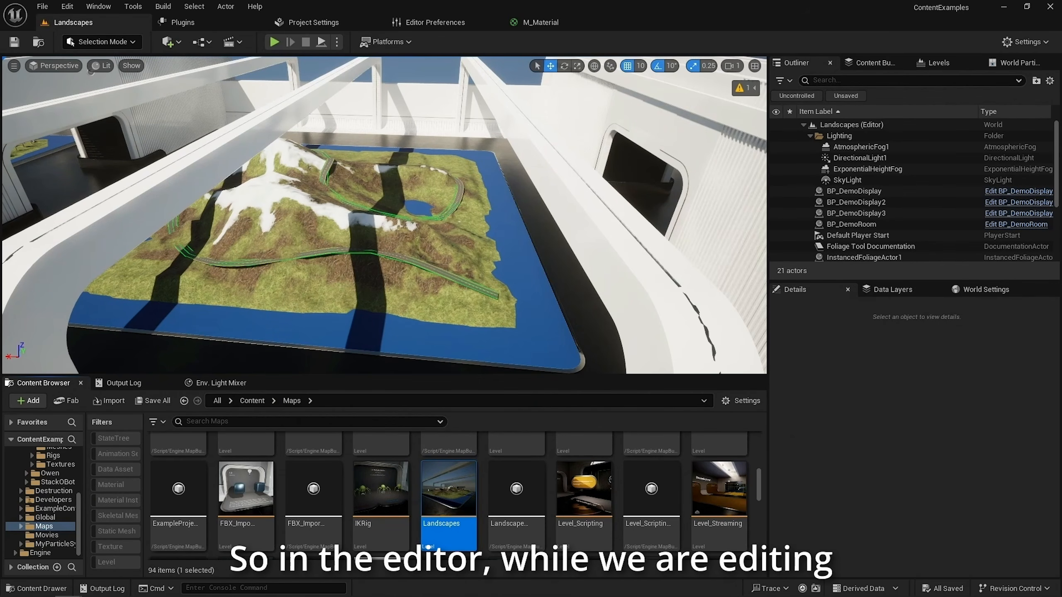
Temporarily narrow the viewport's field of view to magnify the landscape road, and widen it to view the whole stand
{"action": "mouse_move", "coordinate": [483, 228]}
{"action": "right_mouse_down"}
{"action": "mouse_move", "coordinate": [491, 280]}
{"action": "mouse_move", "coordinate": [447, 215]}
{"action": "mouse_move", "coordinate": [426, 228]}
{"action": "mouse_move", "coordinate": [441, 224]}
{"action": "mouse_move", "coordinate": [418, 209]}
{"action": "mouse_move", "coordinate": [443, 209]}
{"action": "mouse_move", "coordinate": [427, 176]}
{"action": "mouse_move", "coordinate": [426, 228]}
{"action": "mouse_move", "coordinate": [481, 222]}
{"action": "mouse_move", "coordinate": [487, 235]}
{"action": "right_mouse_up"}
{"action": "key", "text": "c"}
{"action": "key", "text": "c"}
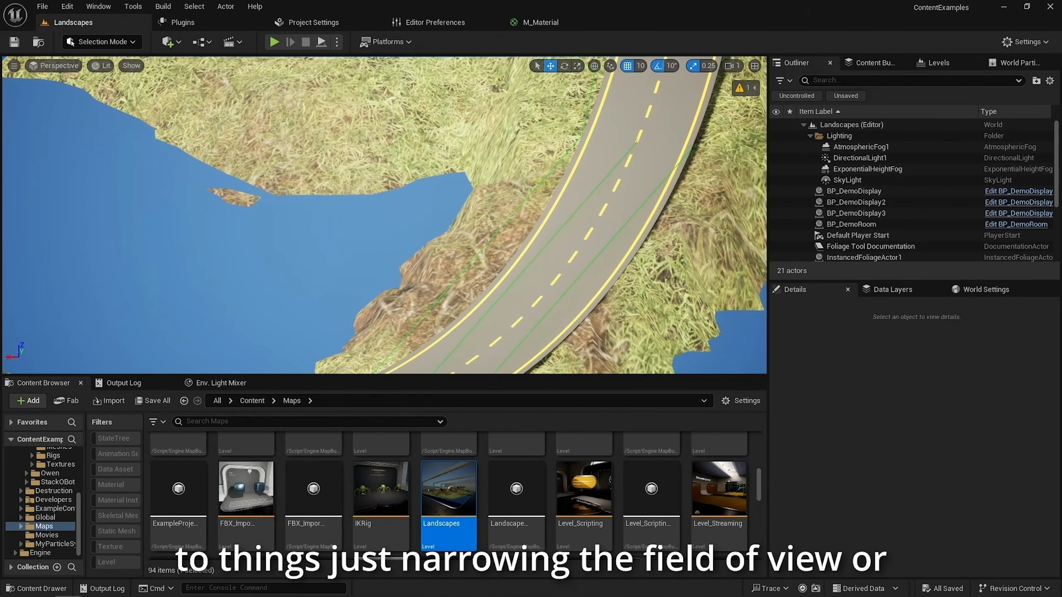
{"action": "key", "text": "z"}
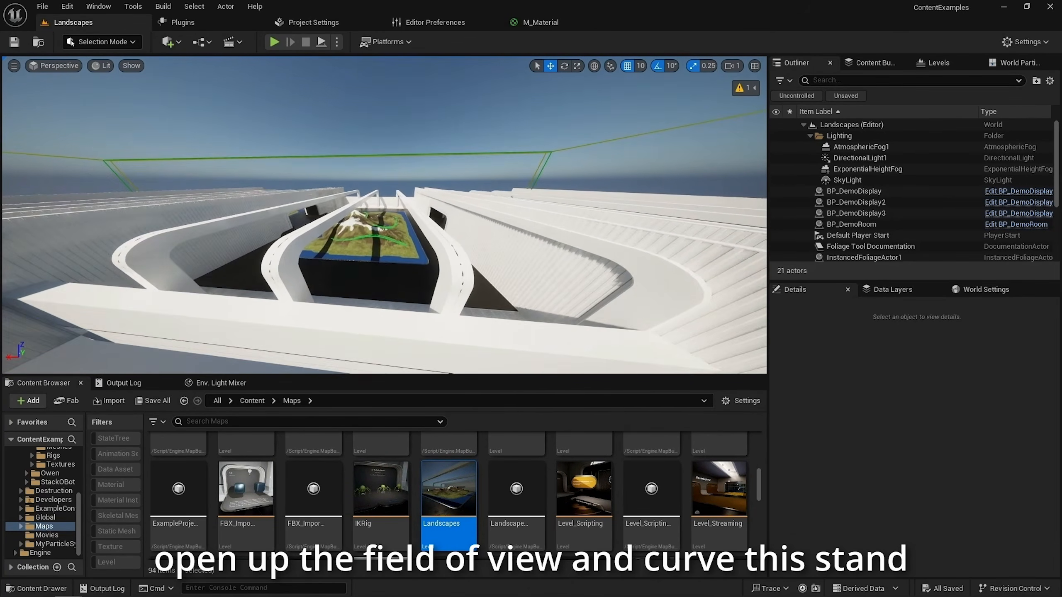
Examine the landscape's road and shoreline up close with a narrowed field of view, and return to the terrain overview
{"action": "right_click_drag", "start_coordinate": [385, 215], "coordinate": [317, 184]}
{"action": "key", "text": "w"}
{"action": "key", "text": "w"}
{"action": "key", "text": "w"}
{"action": "key", "text": "d"}
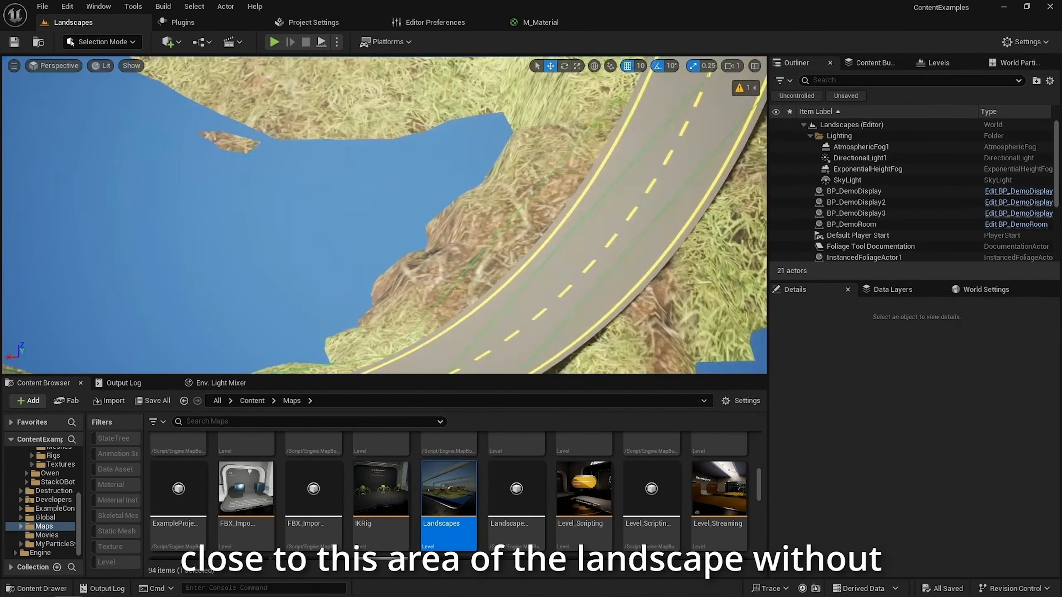
{"action": "right_click_drag", "start_coordinate": [384, 215], "coordinate": [368, 222]}
{"action": "key", "text": "a"}
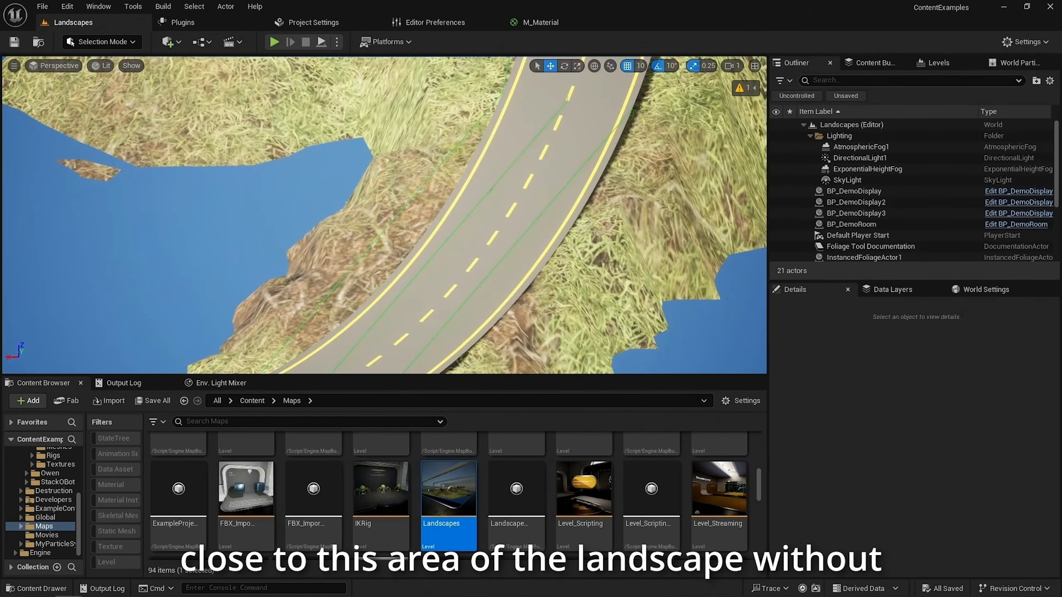
{"action": "key", "text": "s"}
{"action": "right_click_drag", "start_coordinate": [480, 227], "coordinate": [499, 192]}
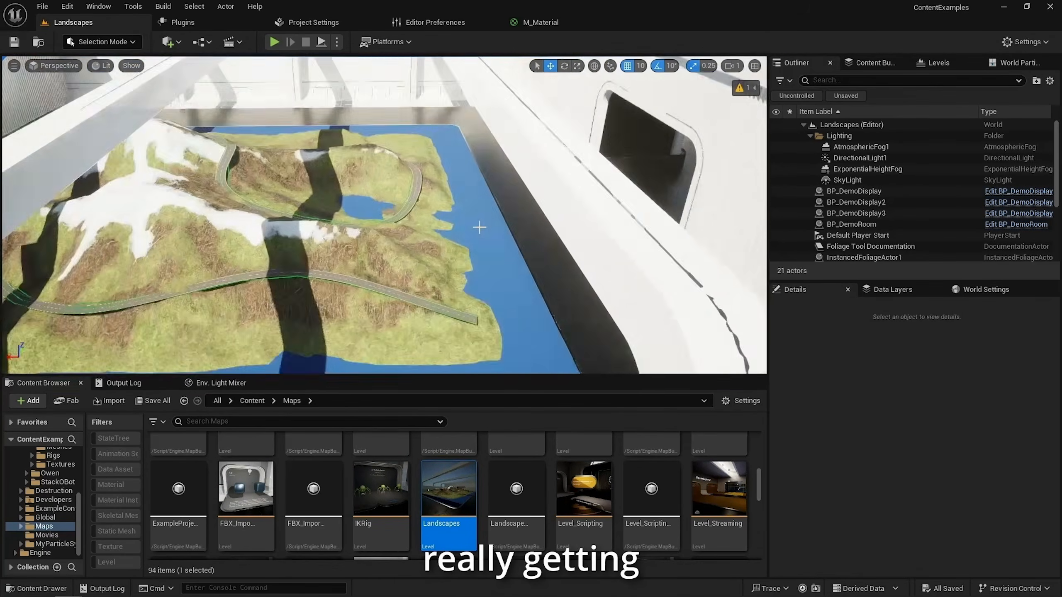
{"action": "scroll", "coordinate": [479, 228], "scroll_direction": "down", "scroll_amount": 3}
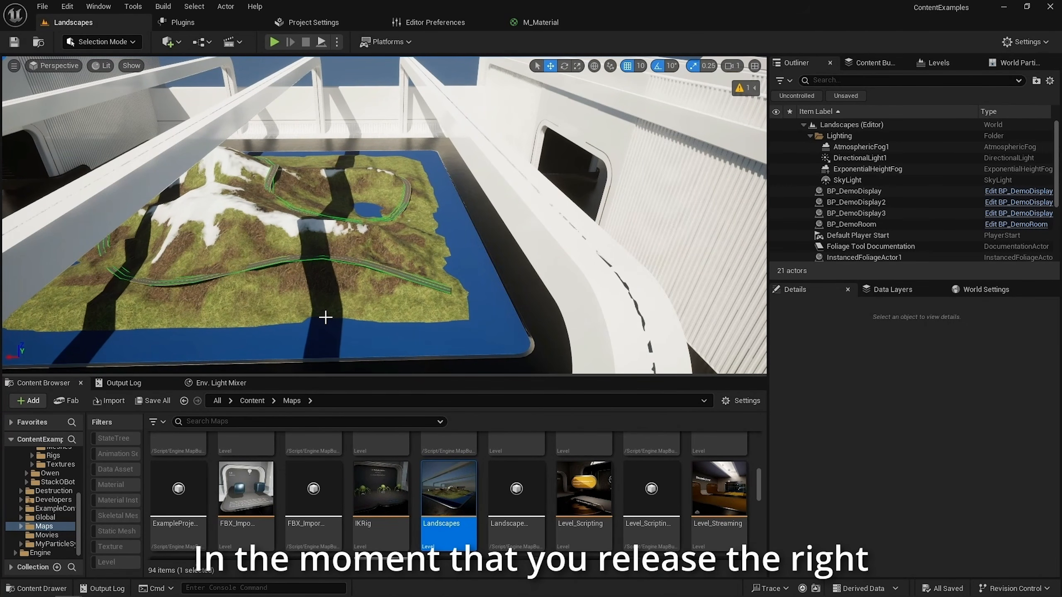
{"action": "right_click_drag", "start_coordinate": [363, 271], "coordinate": [547, 259]}
{"action": "key", "text": "w"}
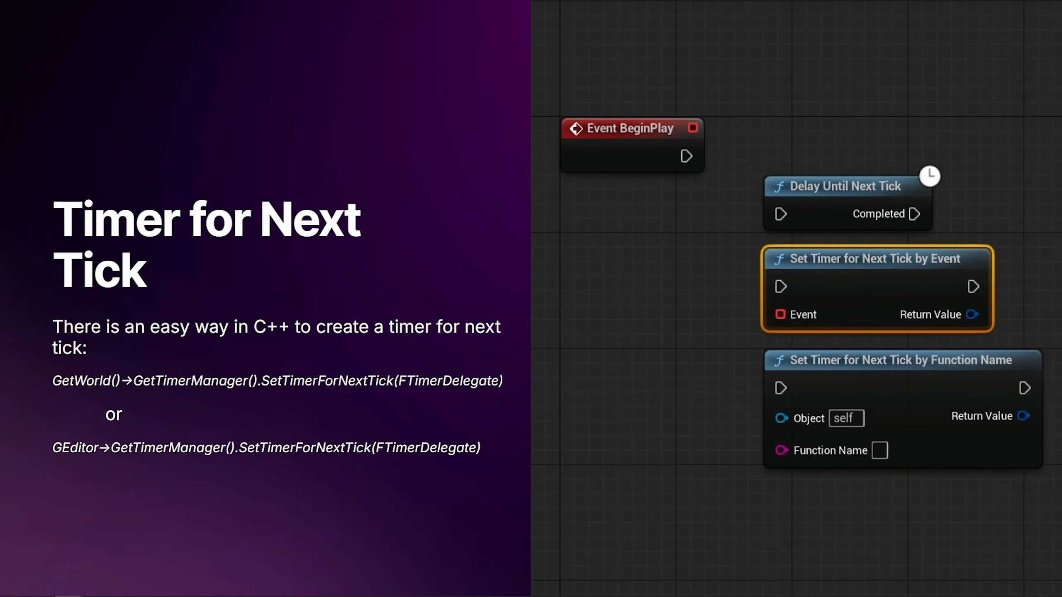
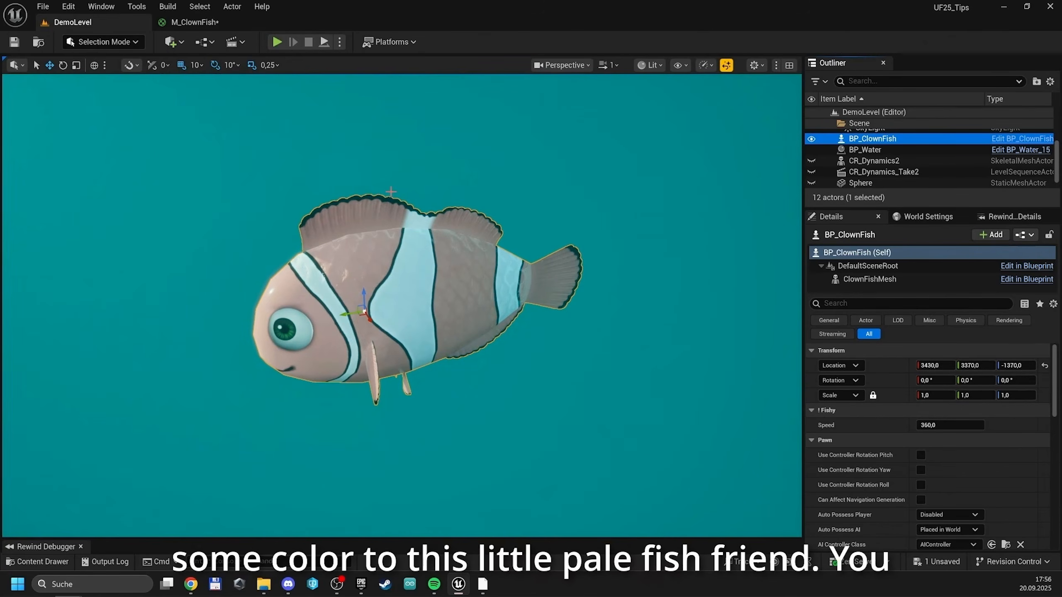
In the M_ClownFish material, insert a Desaturation node between the Texture Sample's RGB output and the reroute point feeding Base Color
{"action": "left_click", "coordinate": [210, 22]}
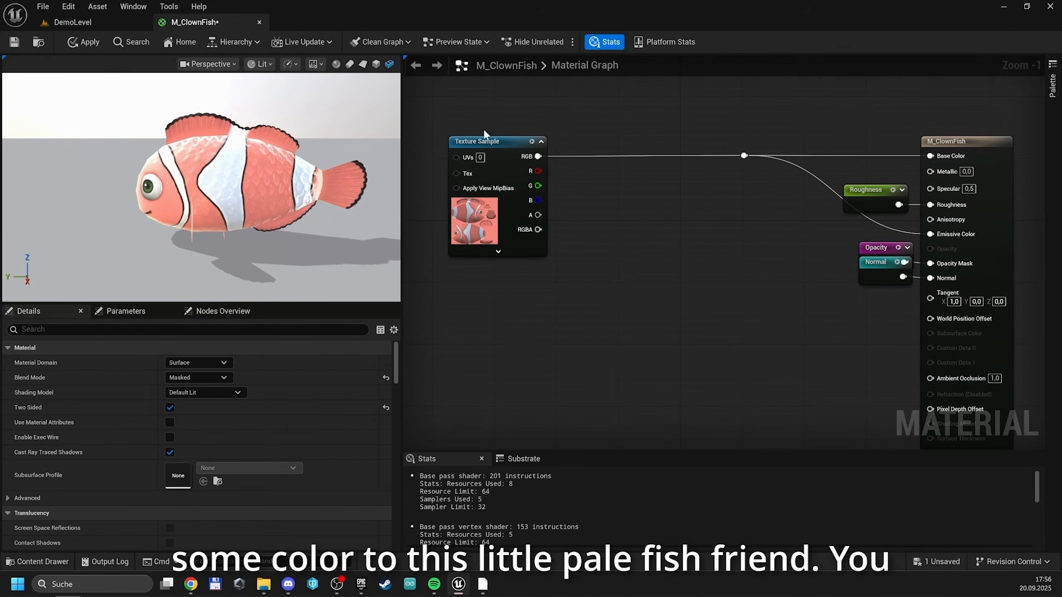
{"action": "left_click_drag", "start_coordinate": [538, 156], "coordinate": [608, 163]}
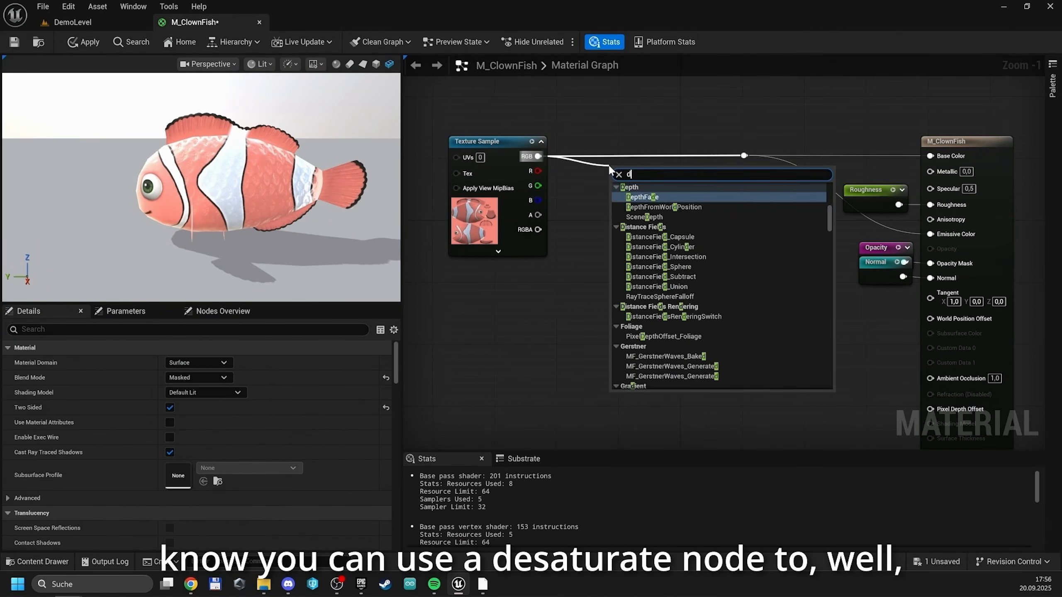
{"action": "type", "text": "des"}
{"action": "left_click", "coordinate": [645, 216]}
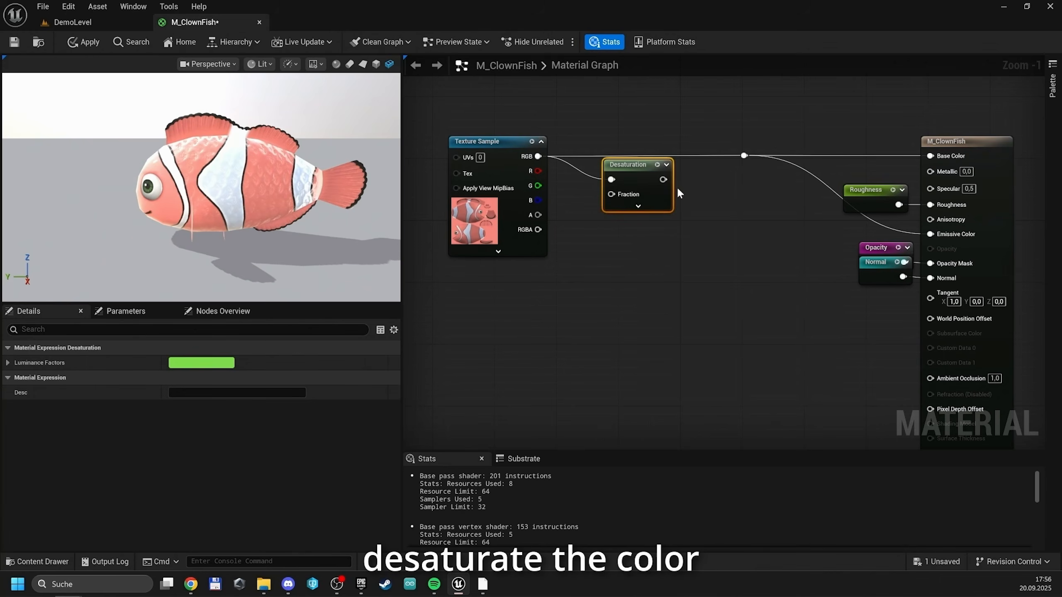
{"action": "left_click_drag", "start_coordinate": [662, 180], "coordinate": [744, 156]}
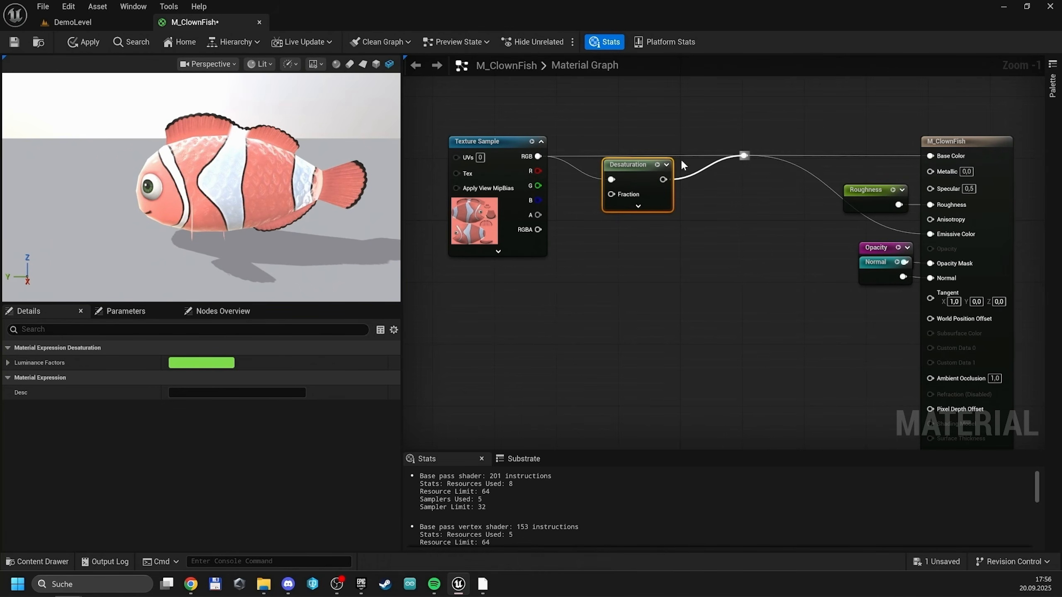
{"action": "left_click_drag", "start_coordinate": [643, 168], "coordinate": [679, 149]}
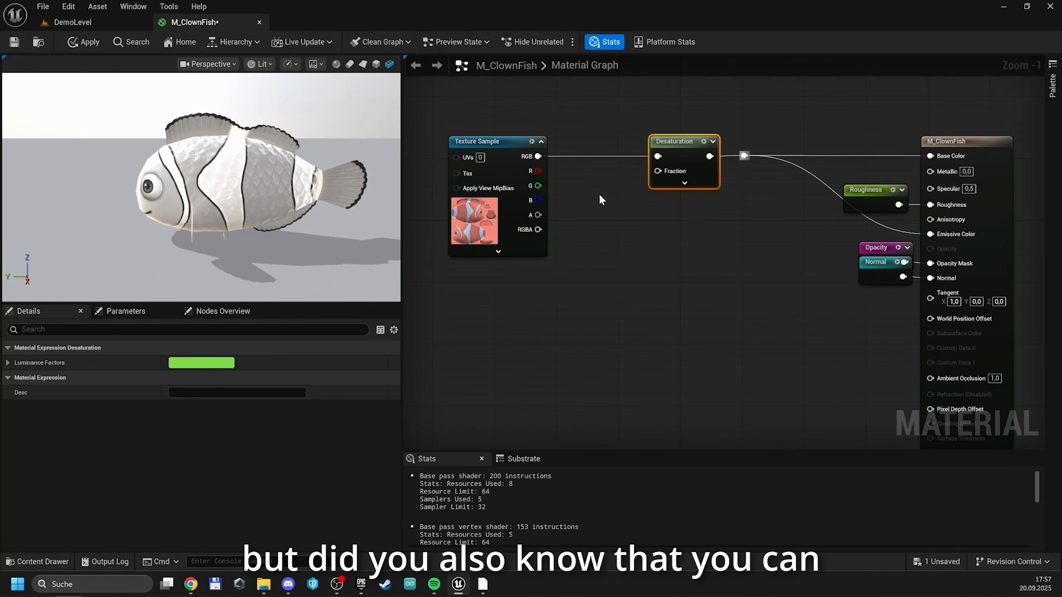
Drive the Desaturation node's Fraction with a constant of -1 and apply the material
{"action": "left_click", "coordinate": [574, 194]}
{"action": "left_click_drag", "start_coordinate": [628, 210], "coordinate": [657, 171]}
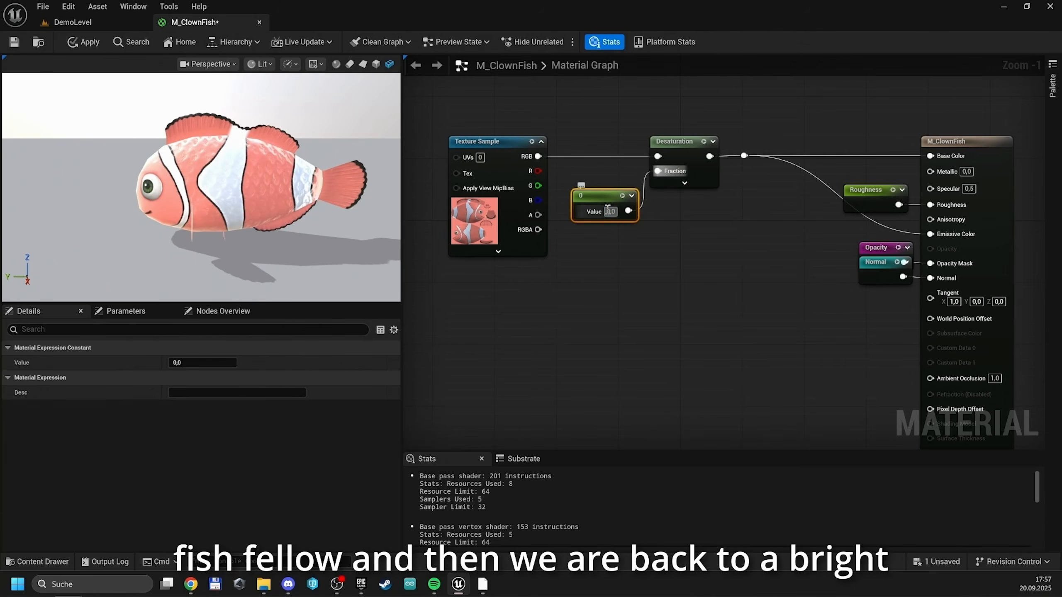
{"action": "key", "text": "Return"}
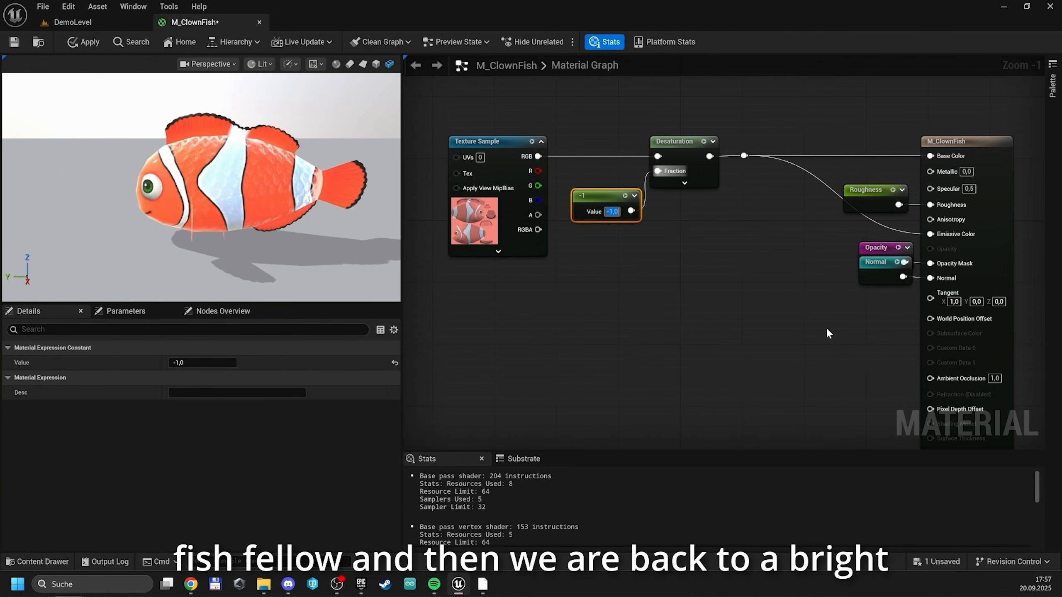
{"action": "left_click", "coordinate": [82, 42]}
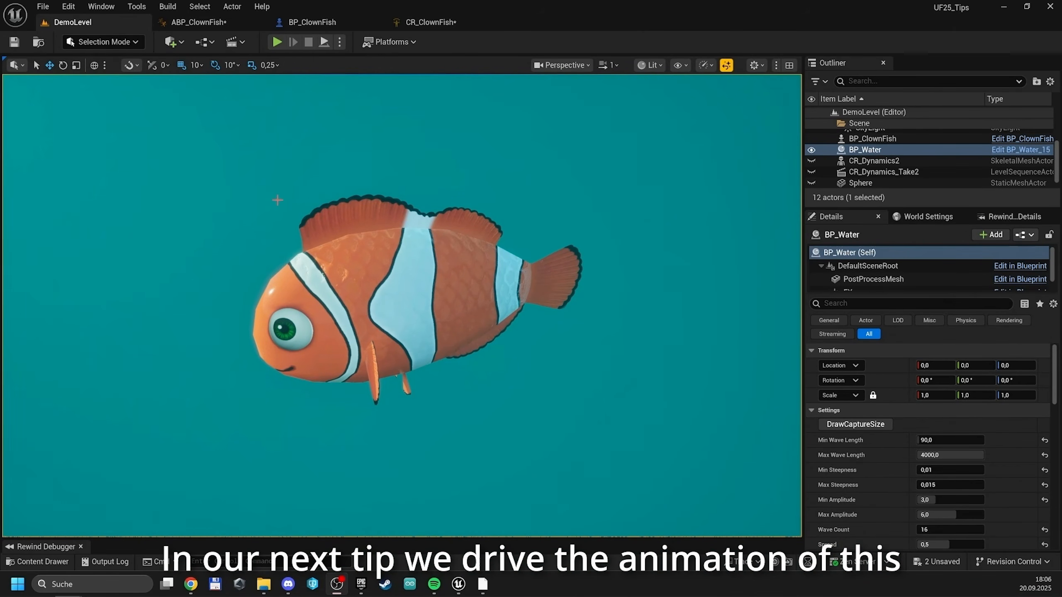
Raise the FishBending variable's default in CR_ClownFish to about 0.87 and review the sine logic in the BP_ClownFish event graph
{"action": "left_click", "coordinate": [427, 22]}
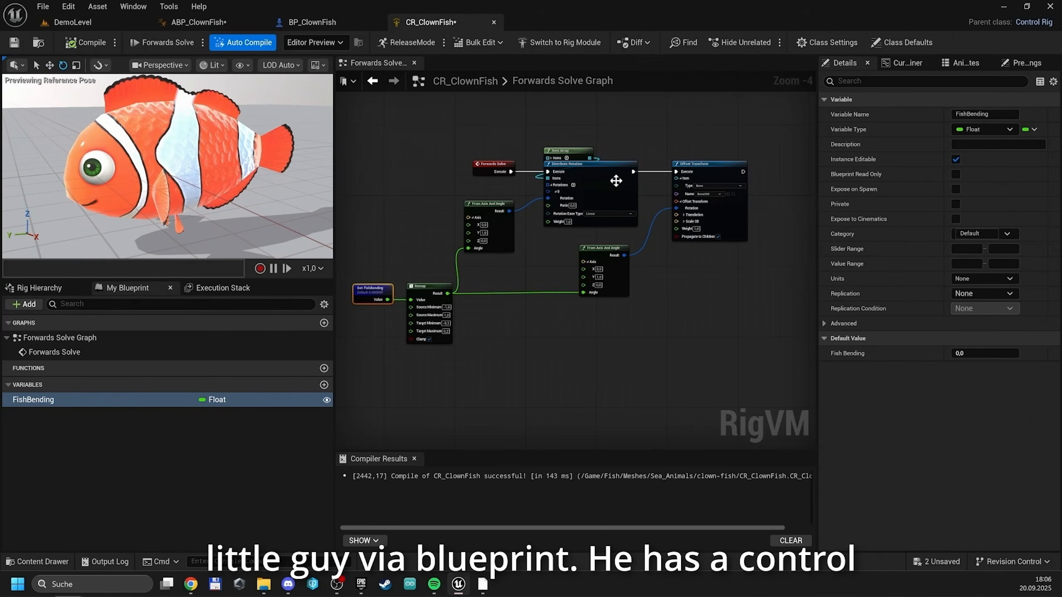
{"action": "mouse_move", "coordinate": [985, 353]}
{"action": "left_mouse_down"}
{"action": "mouse_move", "coordinate": [1003, 353]}
{"action": "mouse_move", "coordinate": [961, 354]}
{"action": "mouse_move", "coordinate": [1004, 353]}
{"action": "left_mouse_up"}
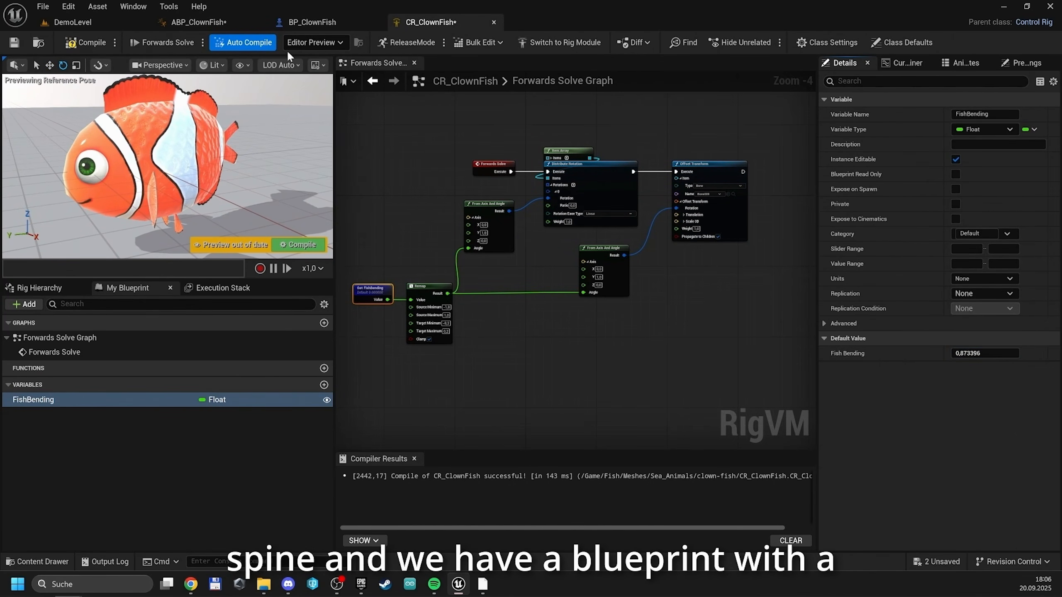
{"action": "left_click", "coordinate": [297, 22]}
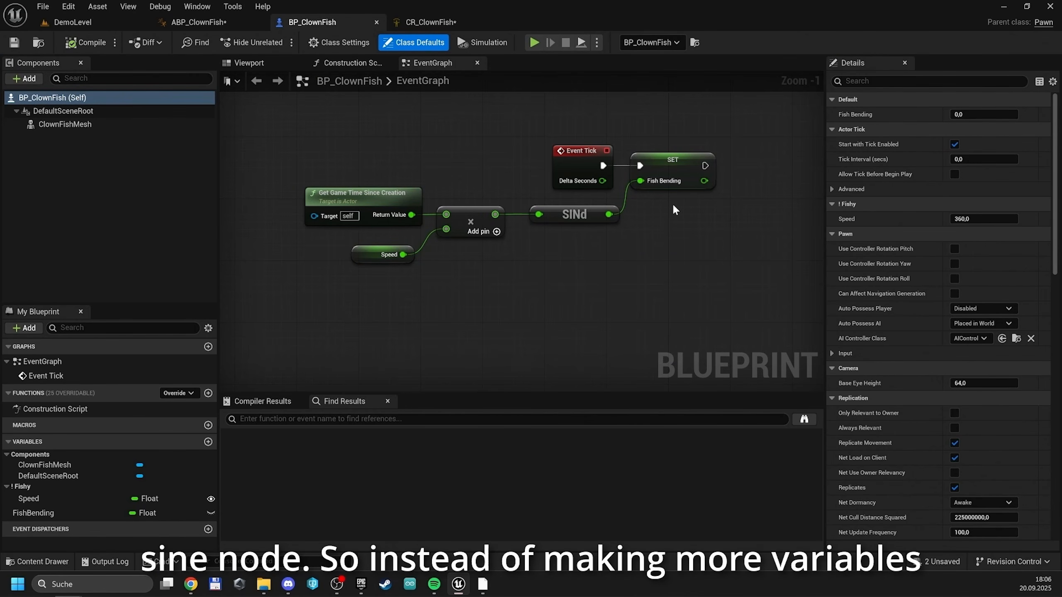
In ABP_ClownFish's AnimGraph, bind the Control Rig node's Fish Bending pin to the Fish Bending property of BP Clown Fish
{"action": "left_click", "coordinate": [216, 19]}
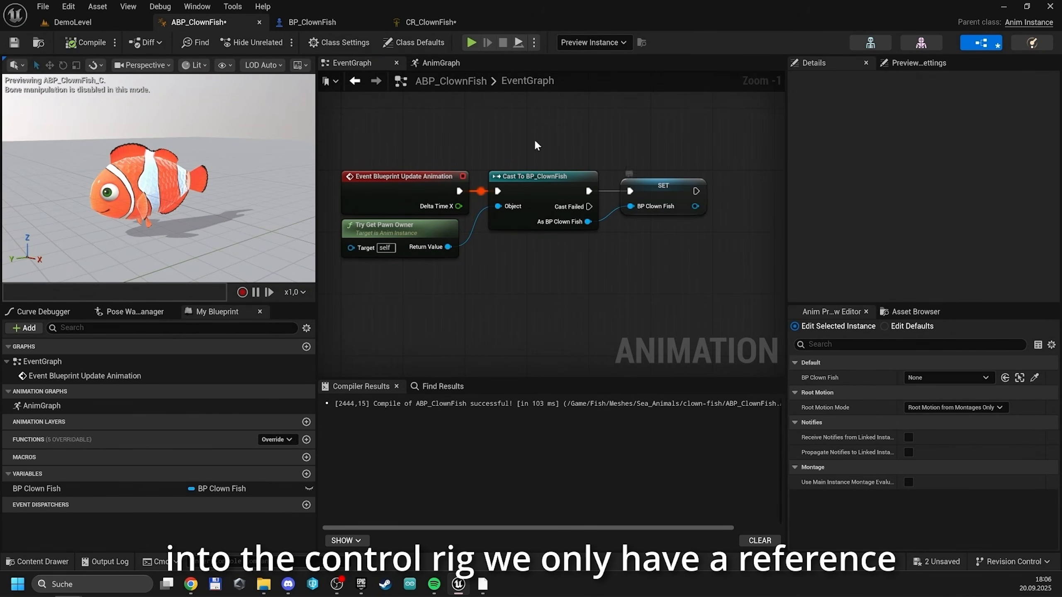
{"action": "left_click", "coordinate": [449, 67]}
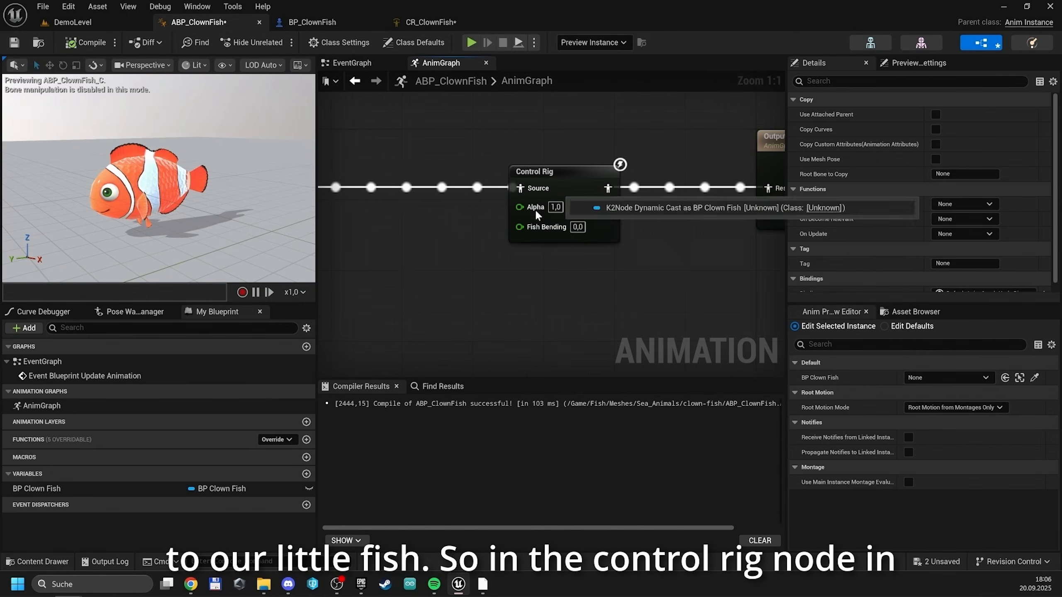
{"action": "right_click", "coordinate": [542, 228]}
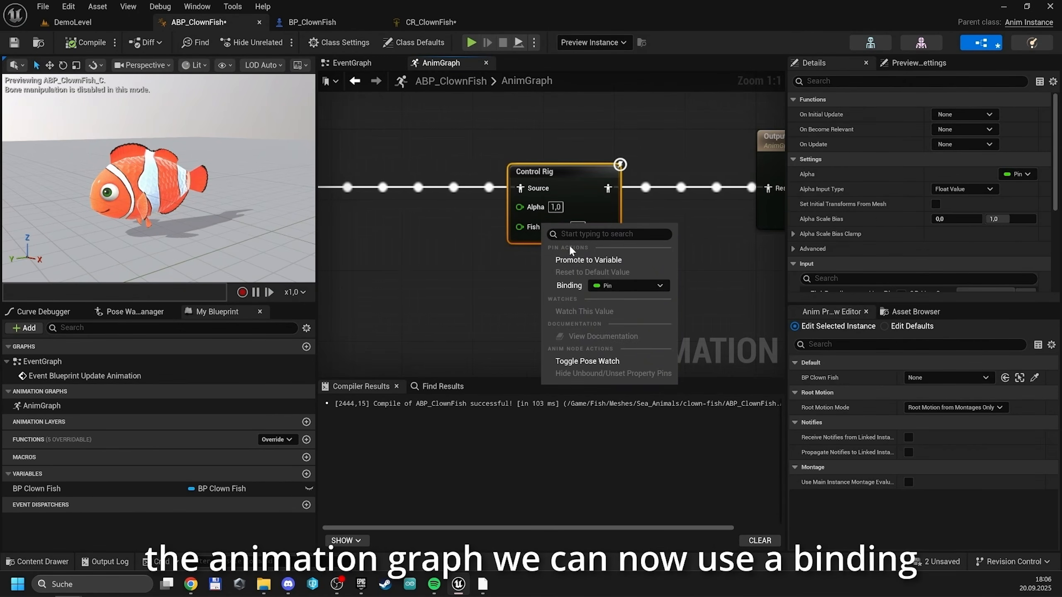
{"action": "left_click", "coordinate": [612, 286]}
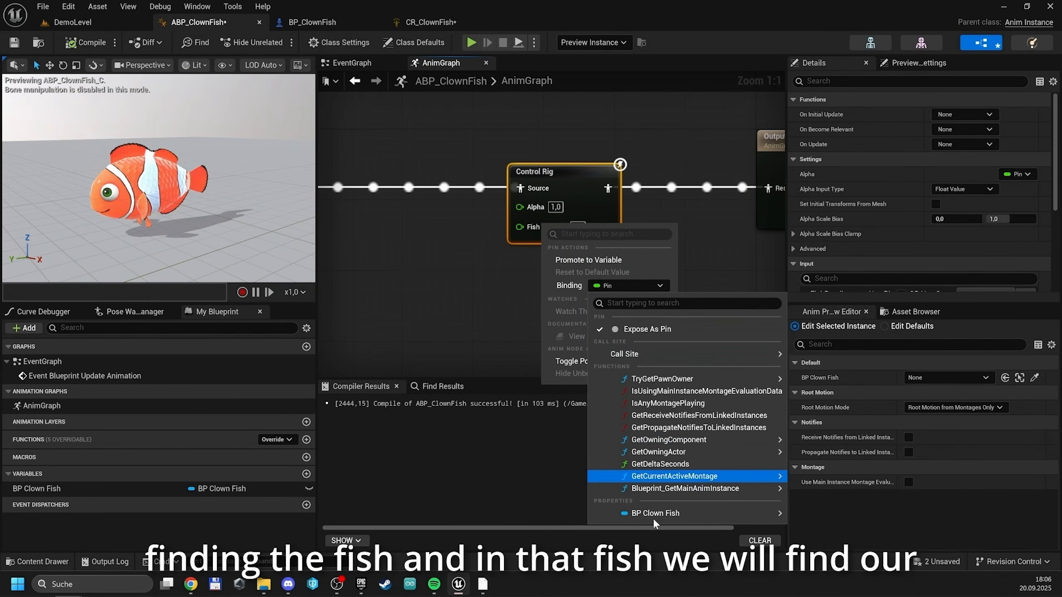
{"action": "mouse_move", "coordinate": [669, 513]}
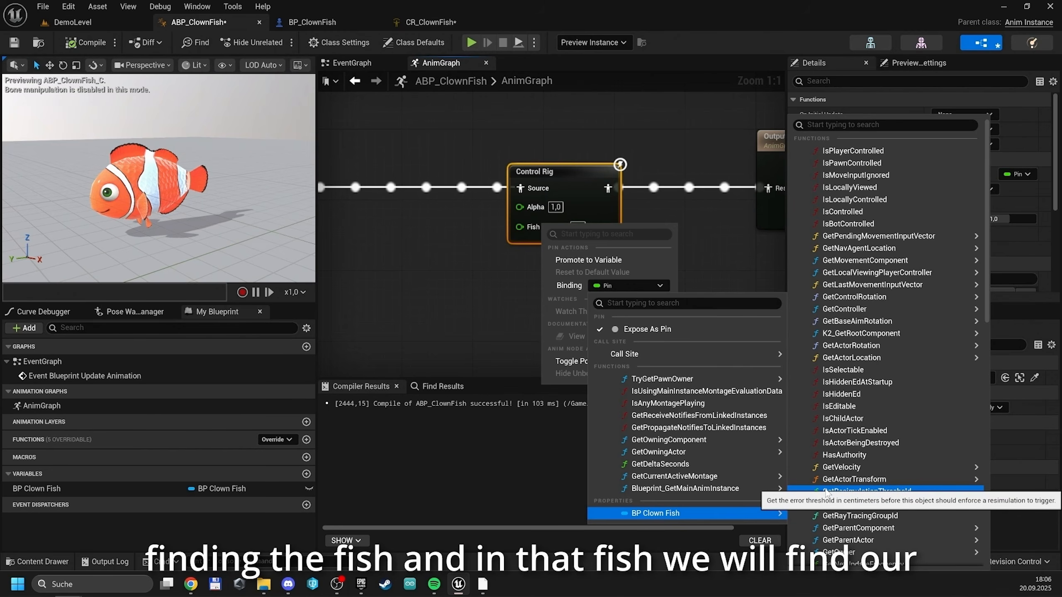
{"action": "type", "text": "fish"}
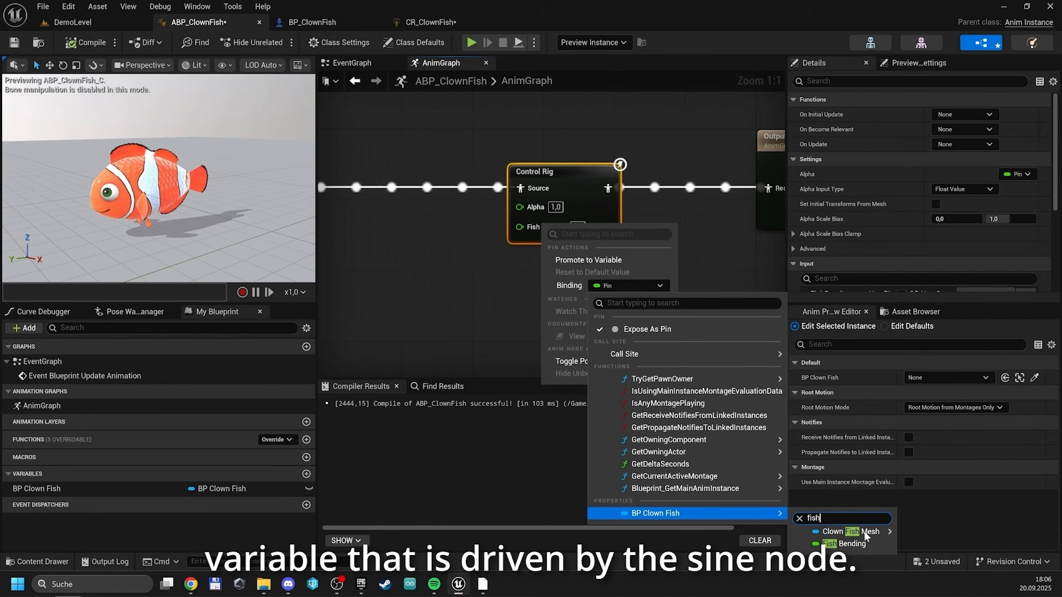
{"action": "left_click", "coordinate": [844, 544]}
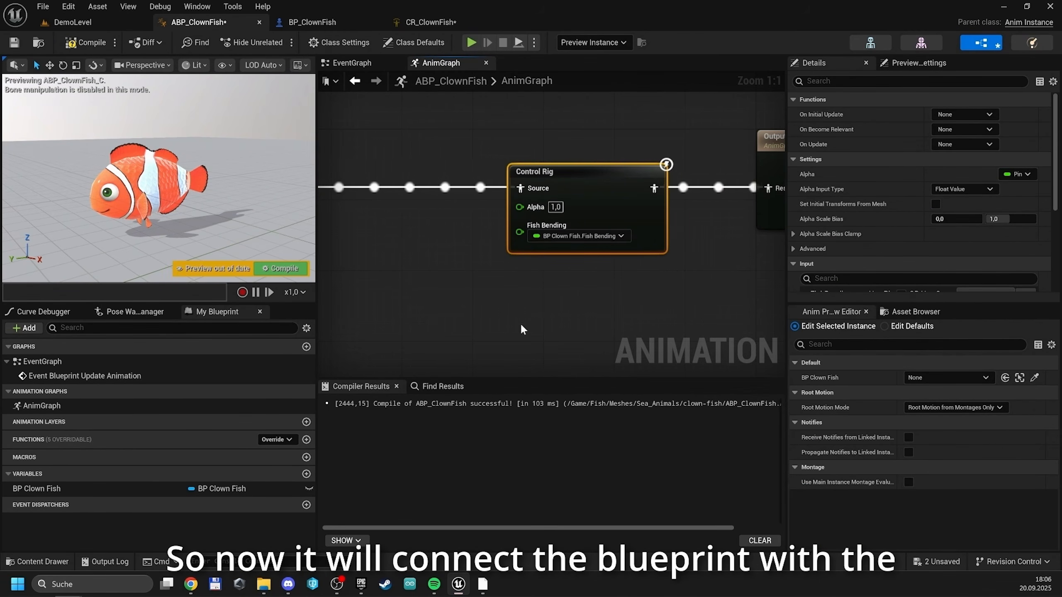
Compile ABP_ClownFish and simulate DemoLevel to test the fish's bending animation
{"action": "left_click", "coordinate": [110, 42]}
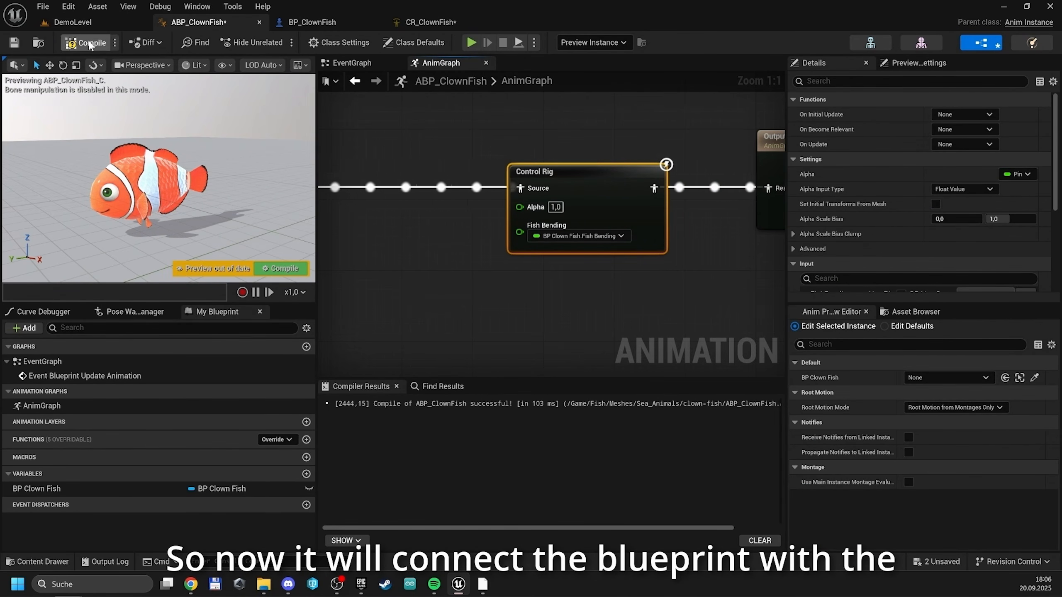
{"action": "left_click", "coordinate": [89, 22]}
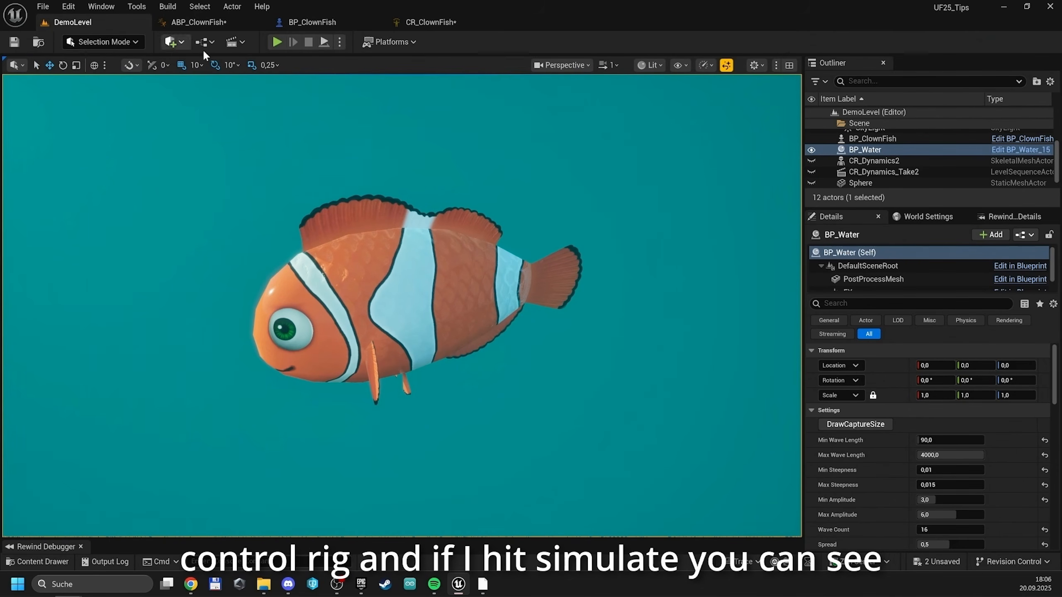
{"action": "left_click", "coordinate": [324, 41]}
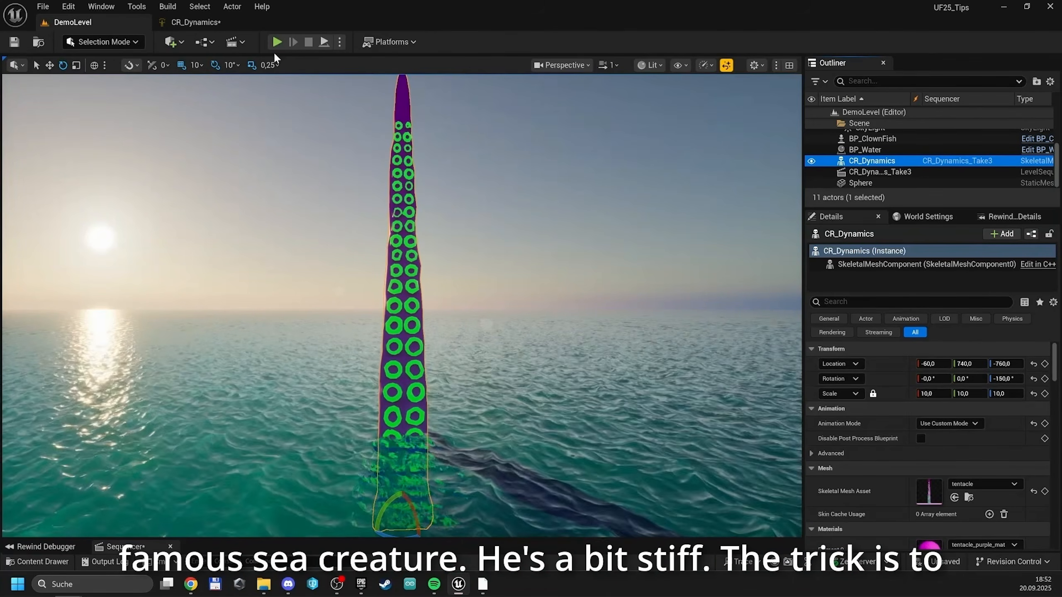
In the CR_Dynamics control rig, create an unparented control for the first tentacle bone, tent_1
{"action": "left_click", "coordinate": [204, 23]}
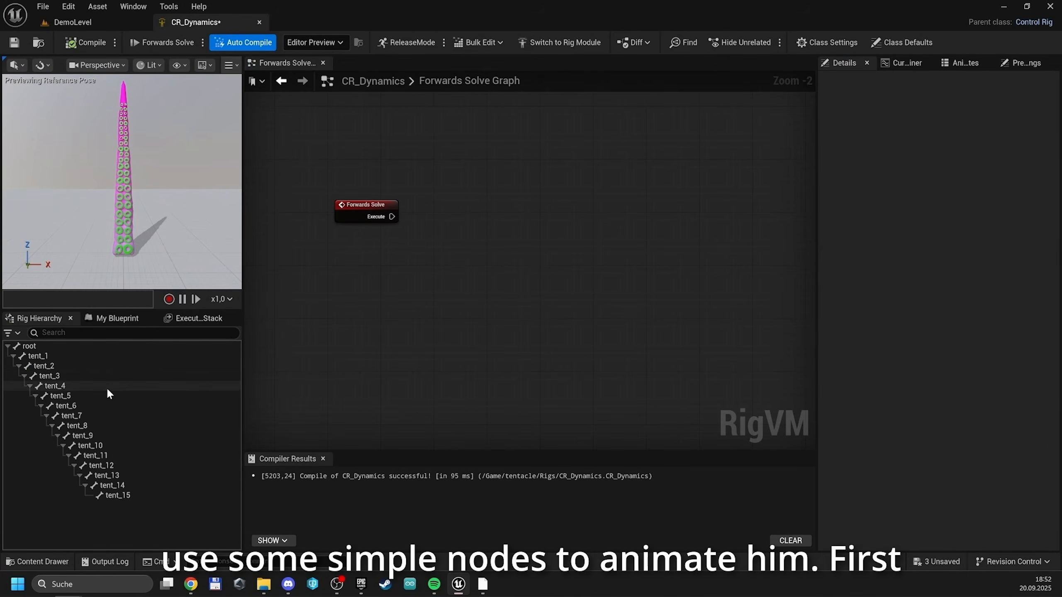
{"action": "left_click", "coordinate": [87, 357]}
{"action": "key", "text": "ctrl+n"}
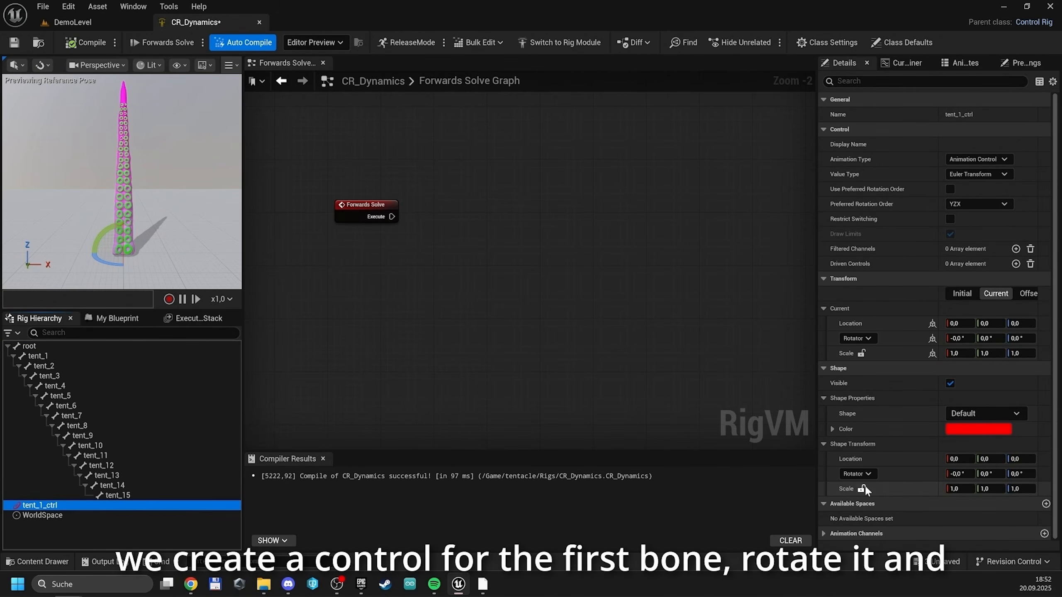
Give the tent_1_ctrl control a Circle_Thin shape with a uniform shape scale of 10 and a Y rotation of 90°
{"action": "left_click", "coordinate": [861, 489]}
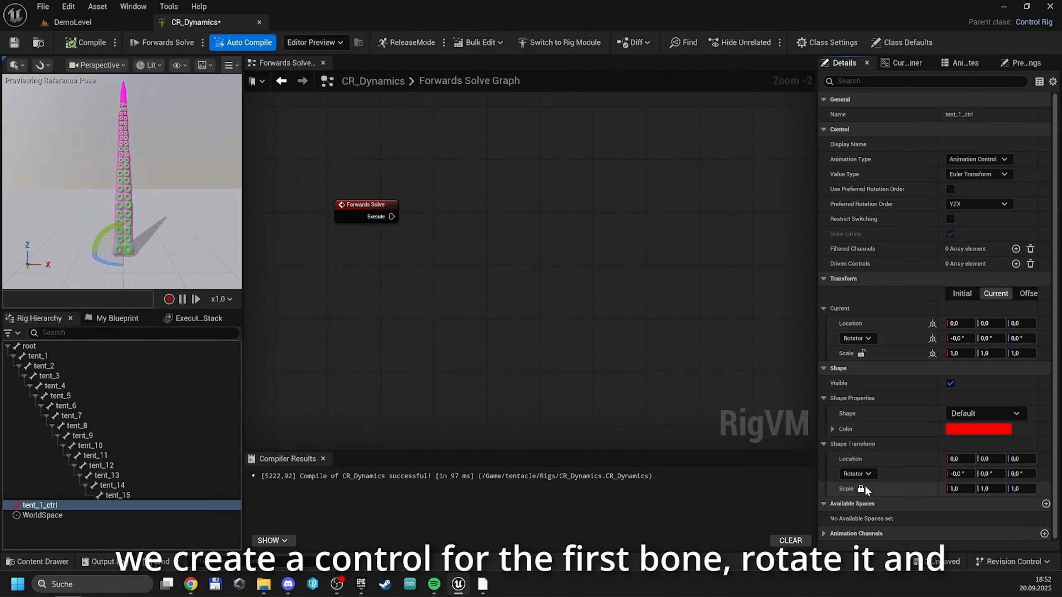
{"action": "left_click", "coordinate": [958, 488]}
{"action": "type", "text": "10"}
{"action": "key", "text": "Tab"}
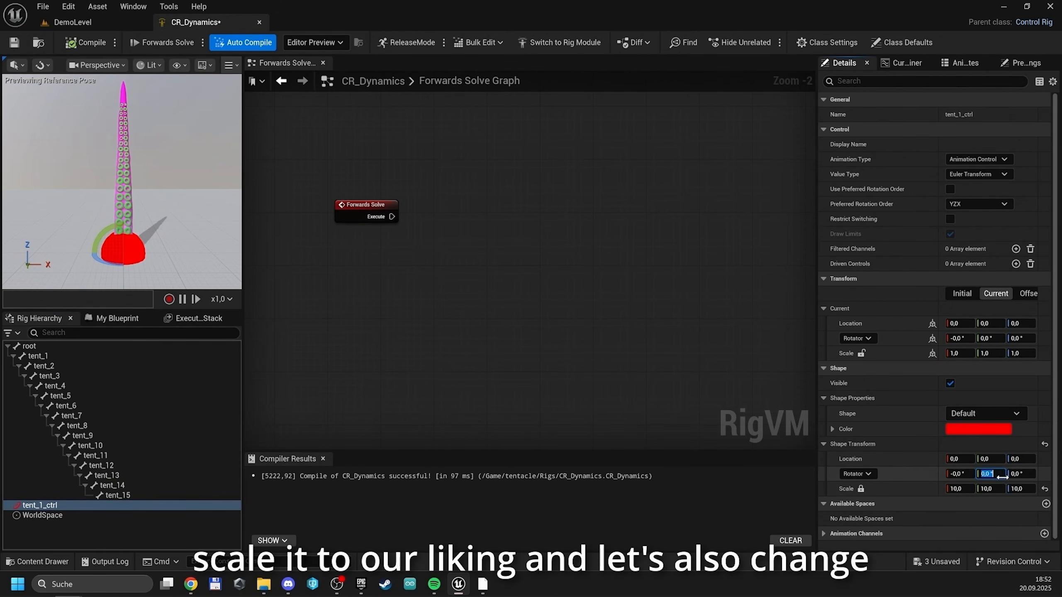
{"action": "key", "text": "Return"}
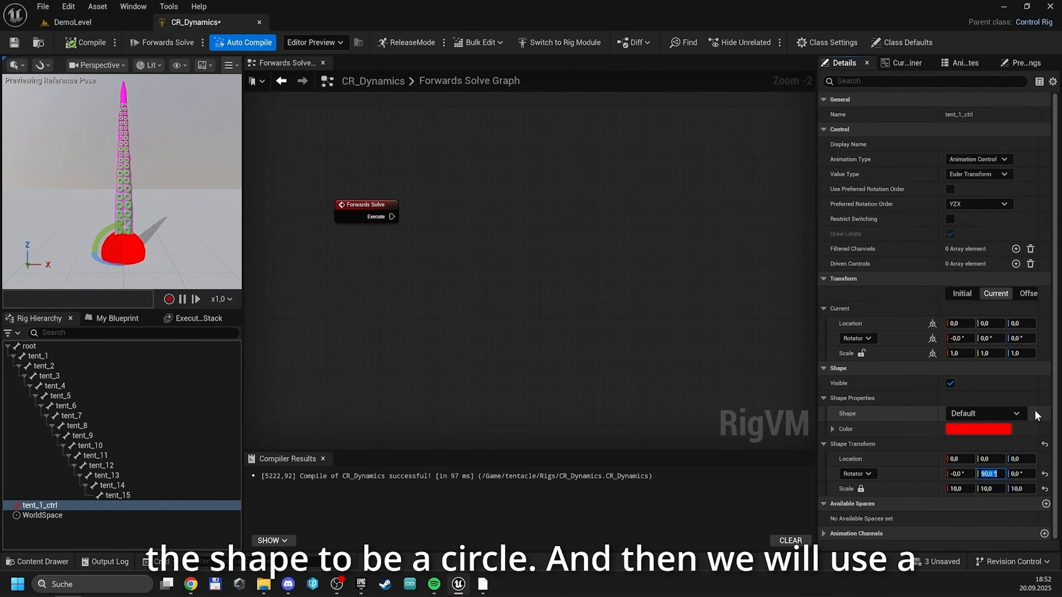
{"action": "left_click", "coordinate": [1001, 418]}
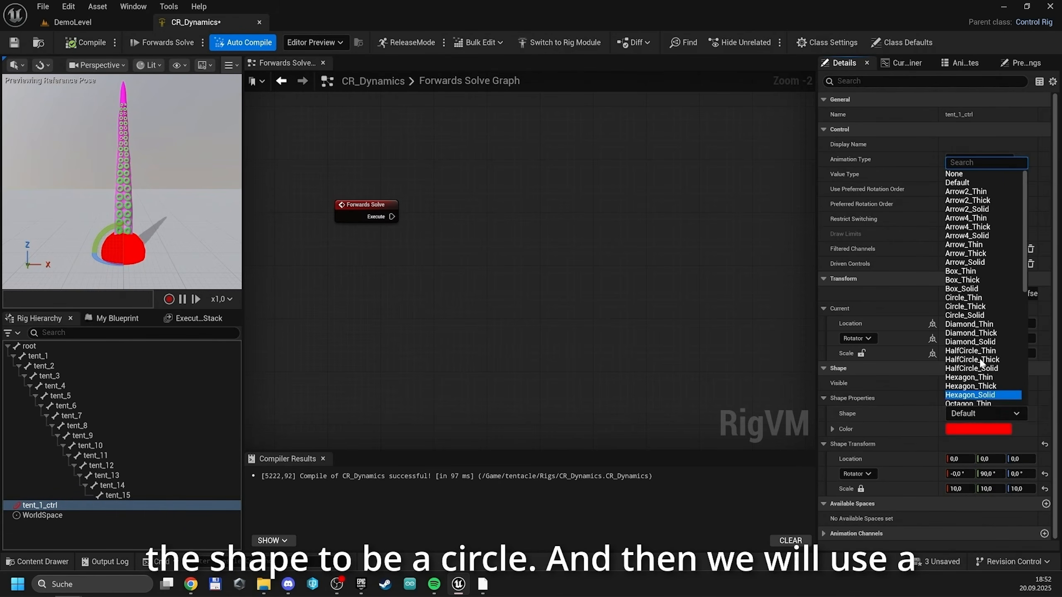
{"action": "left_click", "coordinate": [987, 302]}
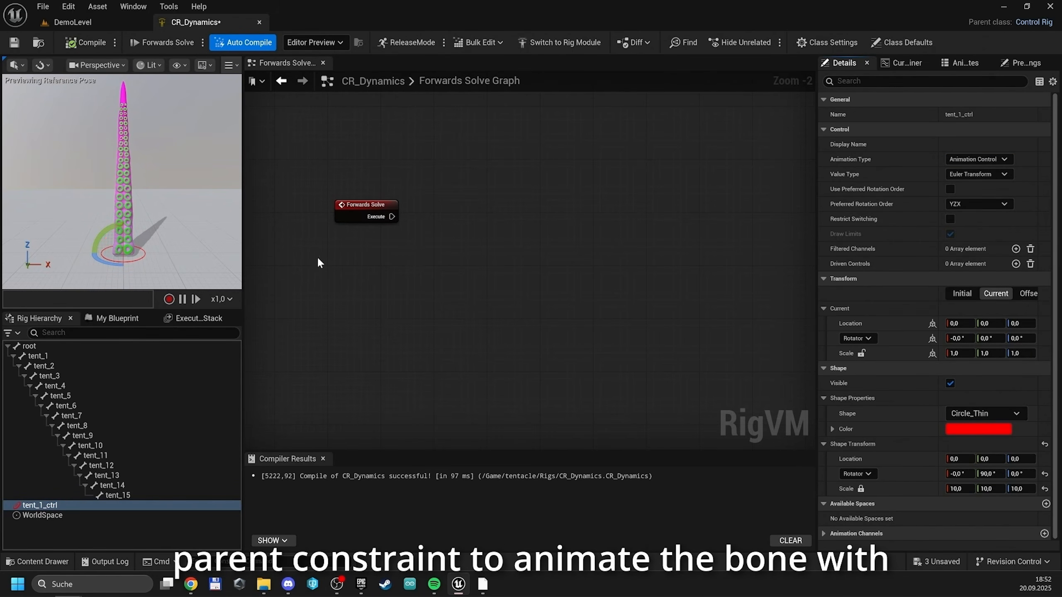
Add a Parent Constraint node in line after Forwards Solve and set its child to the tent_1 bone
{"action": "left_click_drag", "start_coordinate": [390, 218], "coordinate": [411, 215]}
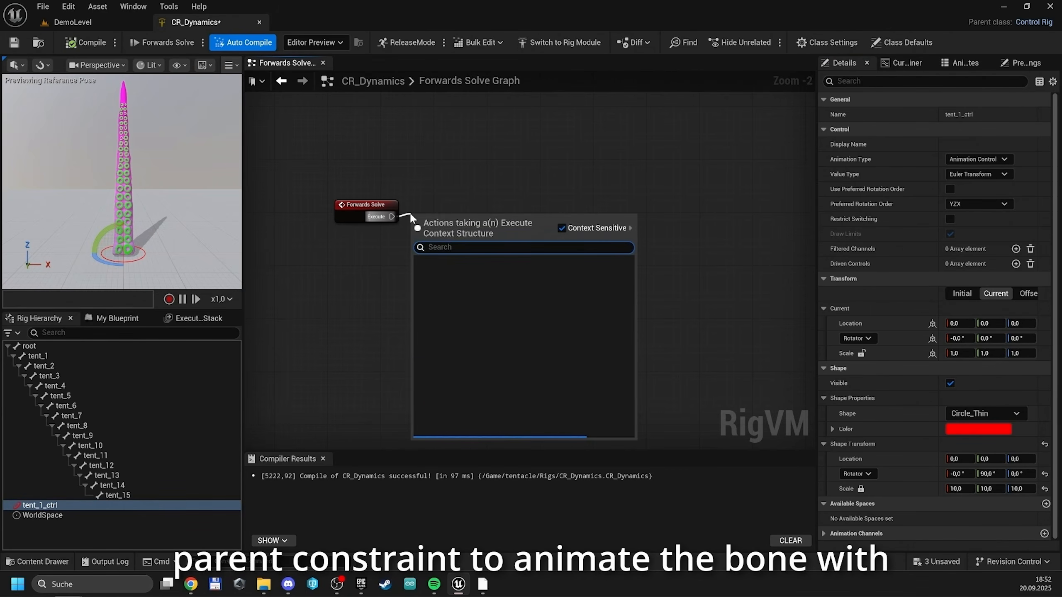
{"action": "type", "text": "par co"}
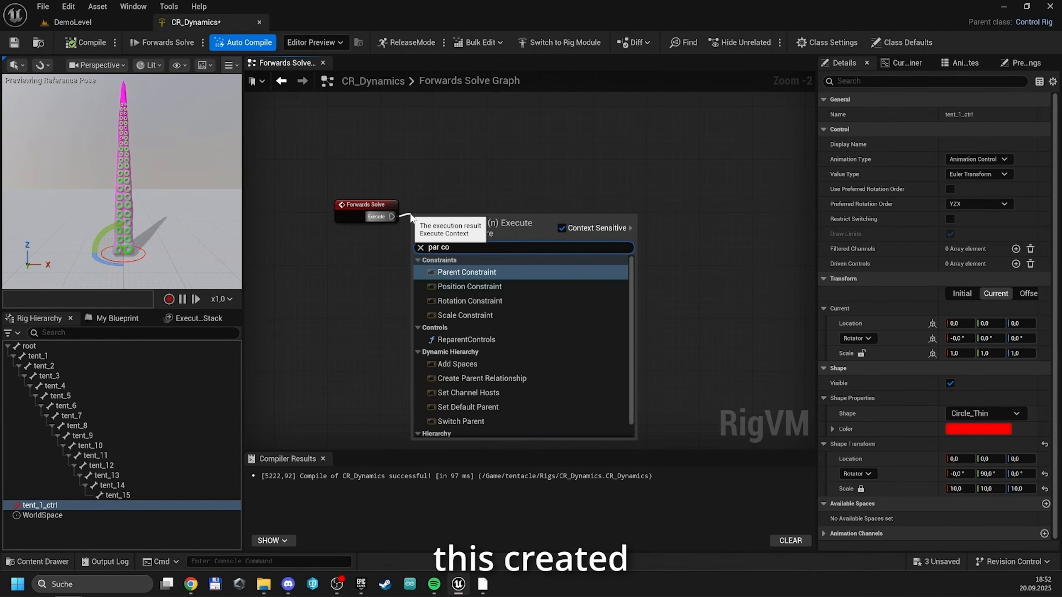
{"action": "key", "text": "Return"}
{"action": "left_click_drag", "start_coordinate": [488, 231], "coordinate": [502, 217]}
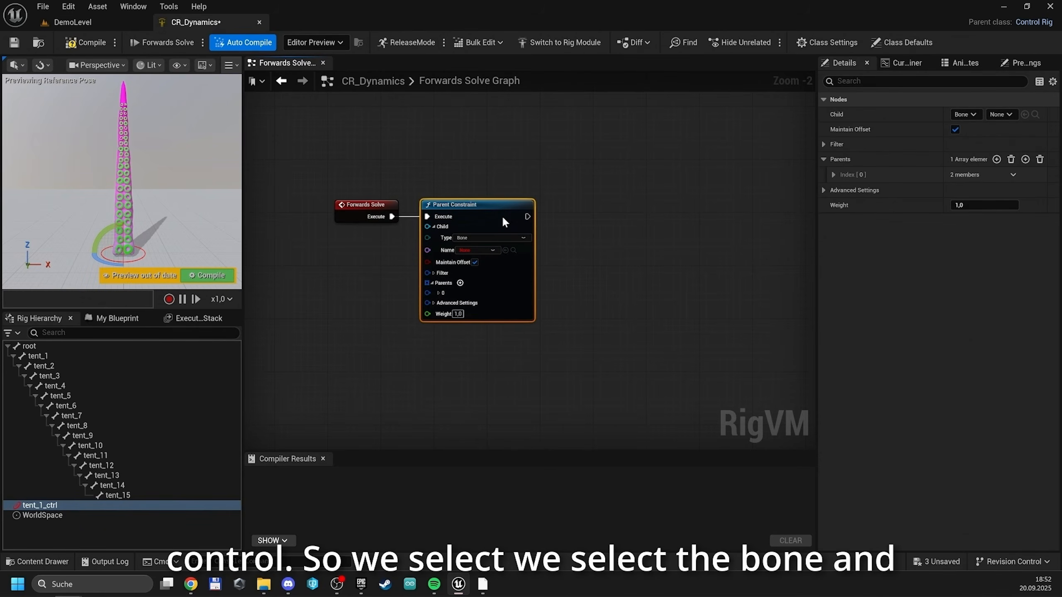
{"action": "left_click", "coordinate": [493, 250]}
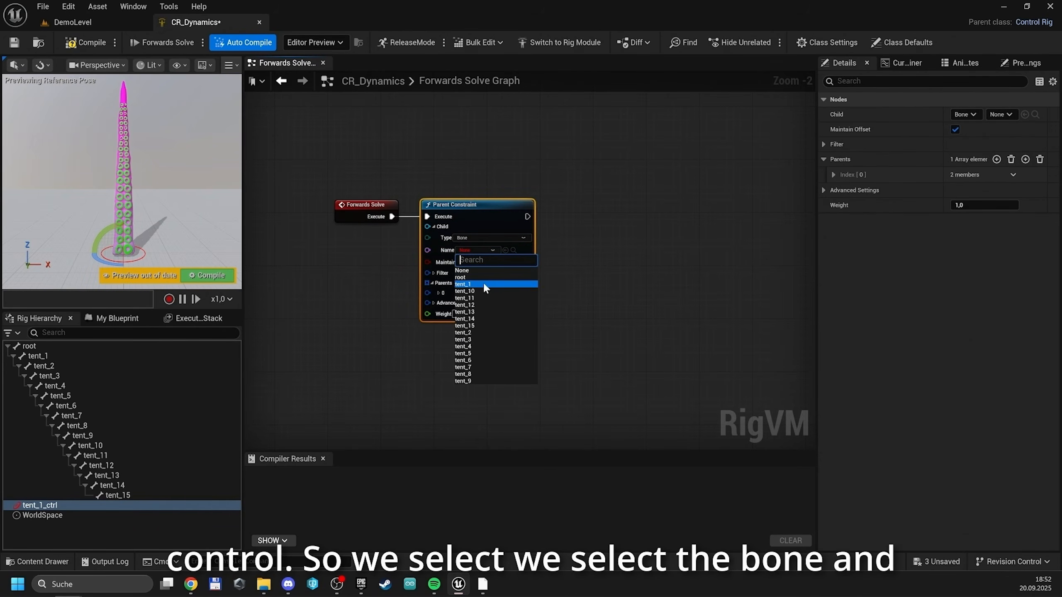
{"action": "left_click", "coordinate": [483, 282]}
Set the Parent Constraint's parent item to the tent_1_ctrl control, and test it by compiling and rotating the control in the preview
{"action": "left_click", "coordinate": [439, 293]}
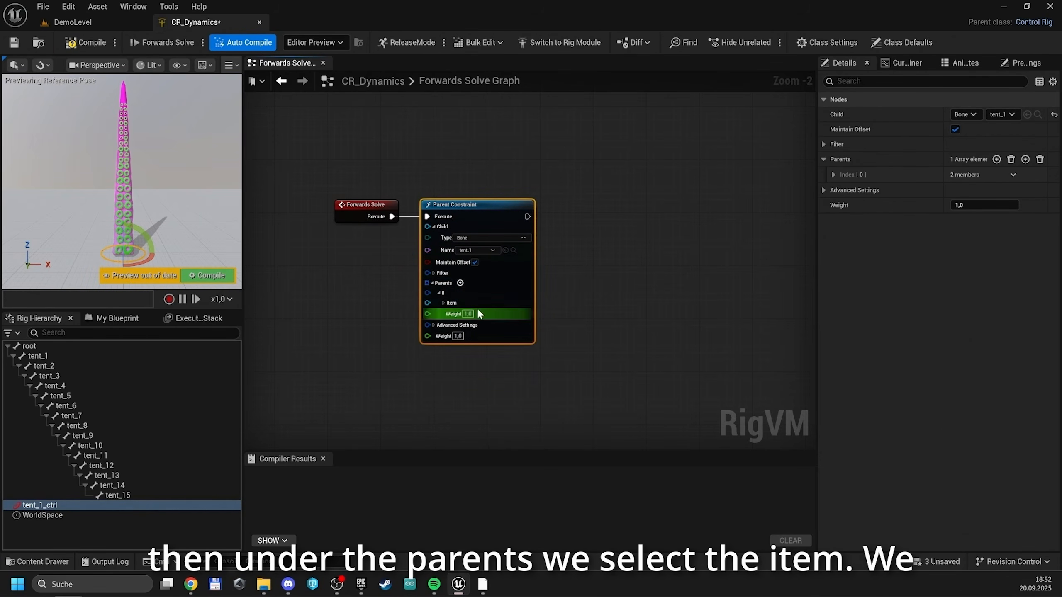
{"action": "left_click", "coordinate": [445, 303]}
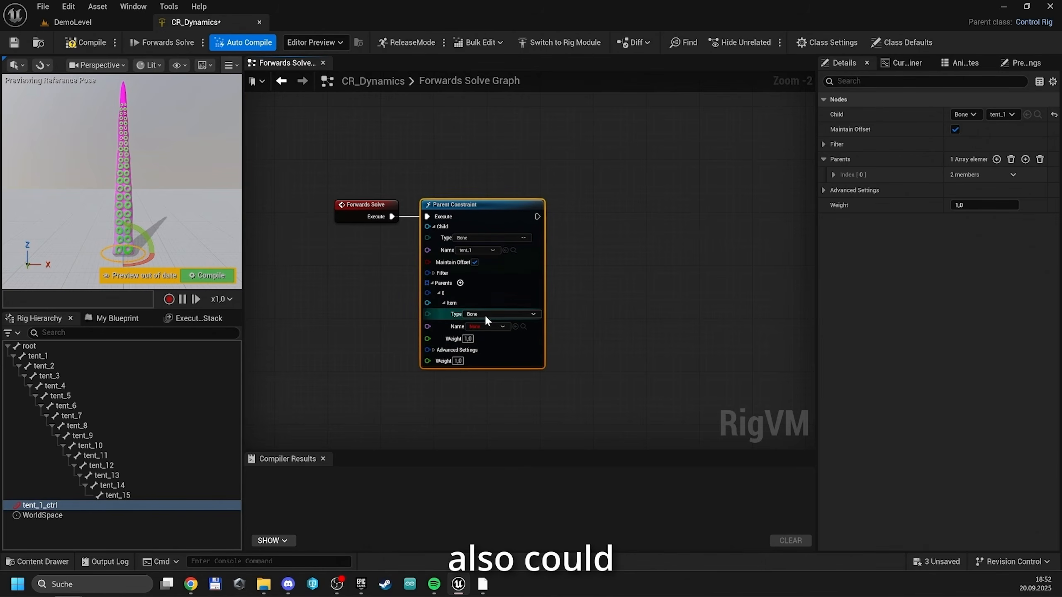
{"action": "left_click", "coordinate": [485, 314]}
{"action": "left_click", "coordinate": [477, 356]}
{"action": "left_click", "coordinate": [491, 327]}
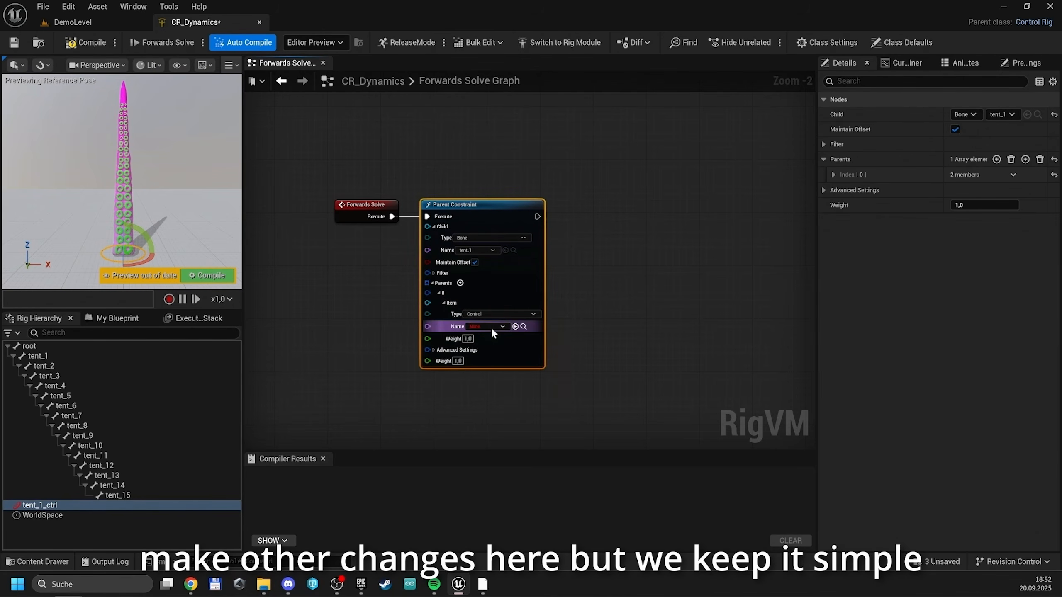
{"action": "left_click", "coordinate": [489, 353]}
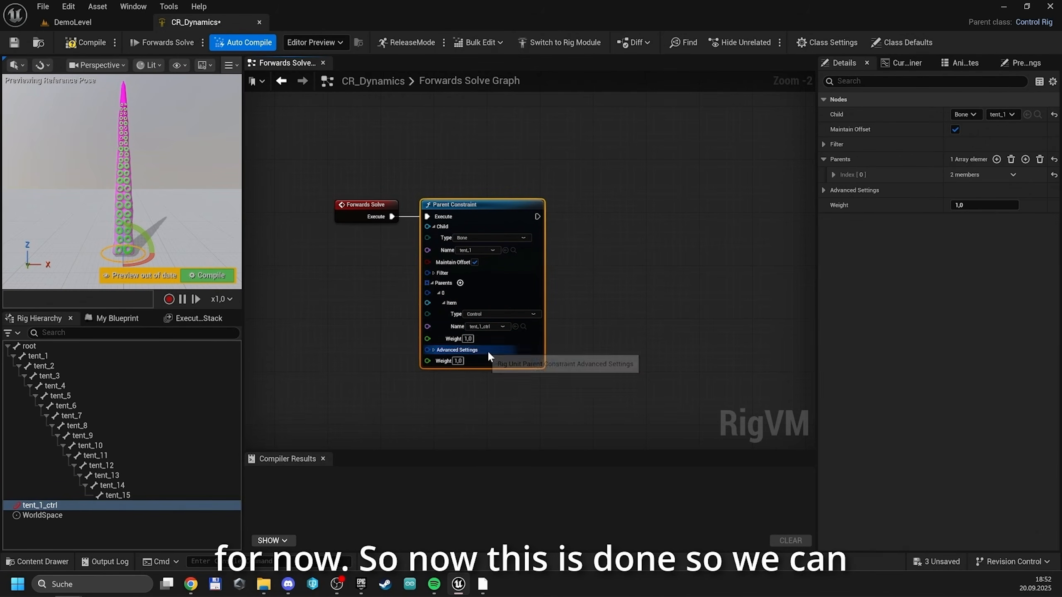
{"action": "left_click", "coordinate": [225, 278]}
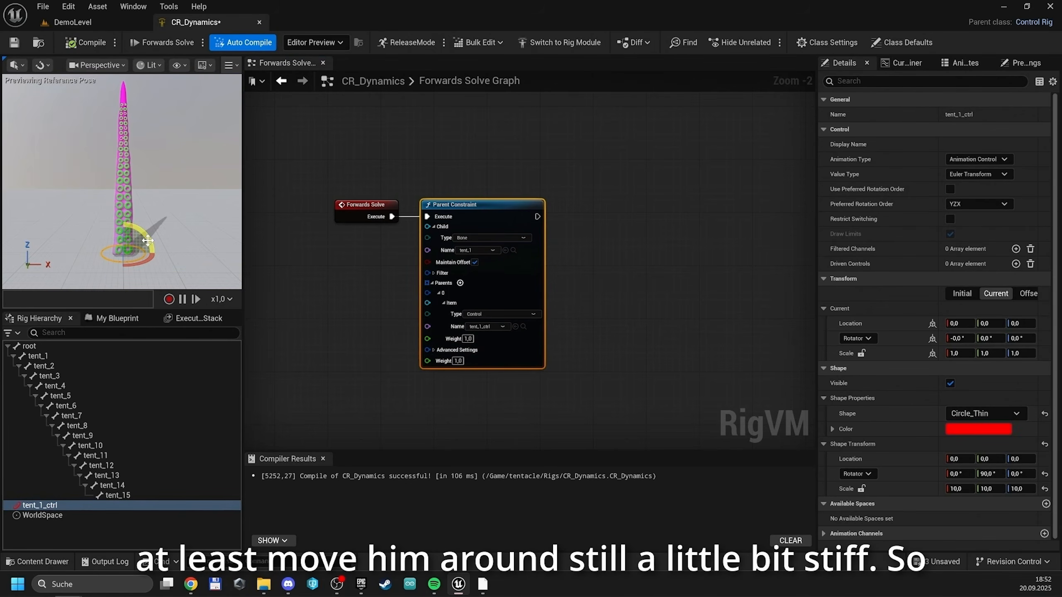
{"action": "mouse_move", "coordinate": [148, 241]}
{"action": "left_mouse_down"}
{"action": "mouse_move", "coordinate": [142, 230]}
{"action": "mouse_move", "coordinate": [148, 241]}
{"action": "left_mouse_up"}
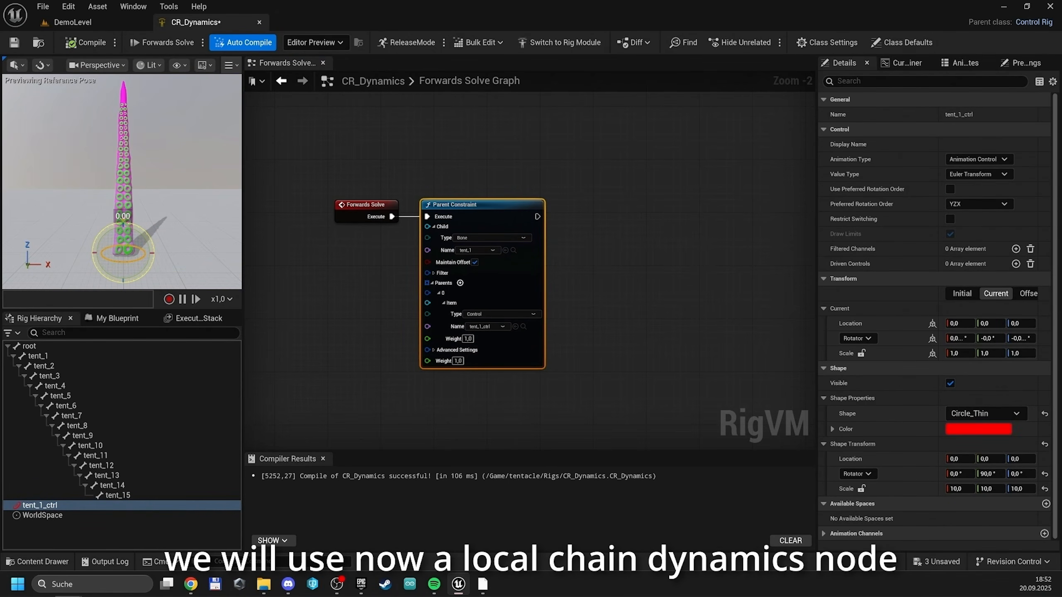
Add a Local Chain Dynamics node in line after the Parent Constraint node
{"action": "right_click_drag", "start_coordinate": [635, 273], "coordinate": [481, 251]}
{"action": "left_click_drag", "start_coordinate": [385, 201], "coordinate": [469, 204]}
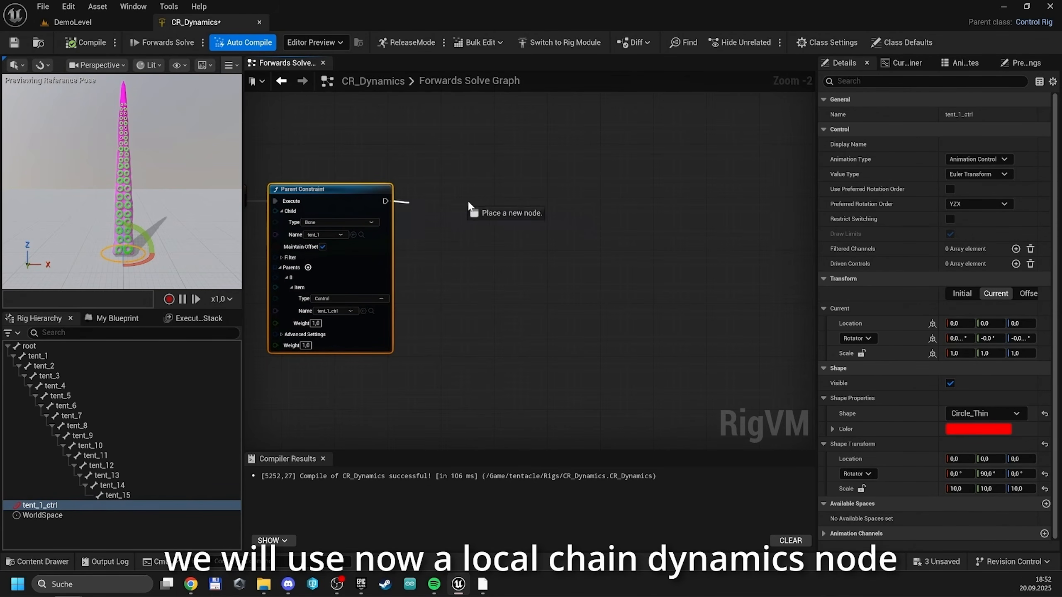
{"action": "type", "text": "local cha"}
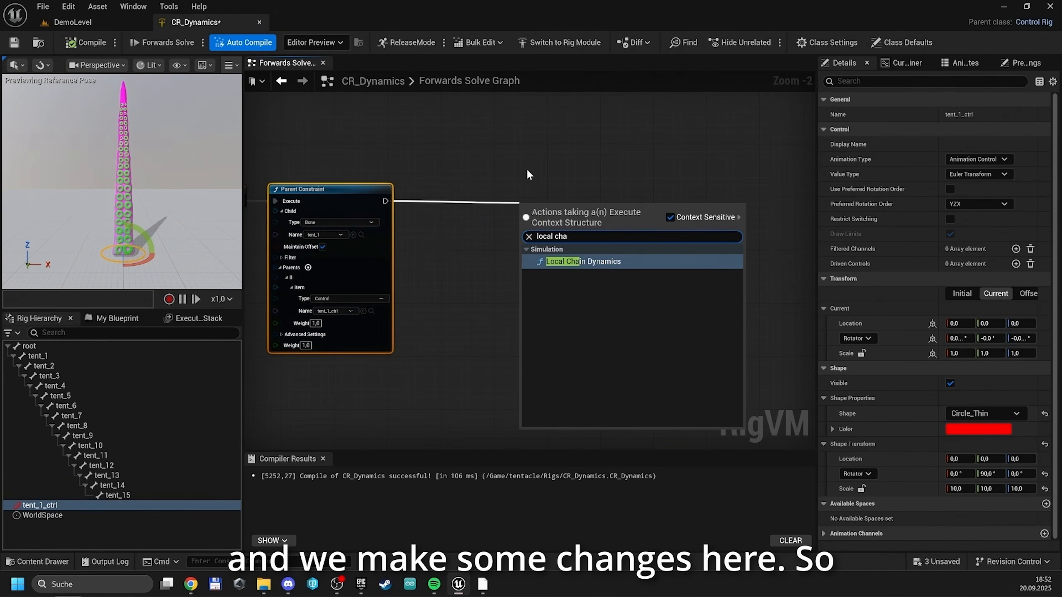
{"action": "key", "text": "Return"}
{"action": "left_click_drag", "start_coordinate": [571, 217], "coordinate": [620, 204]}
Create an item array of the bones tent_2 to tent_15 and connect it to the Bones input of Local Chain Dynamics
{"action": "left_click", "coordinate": [73, 367]}
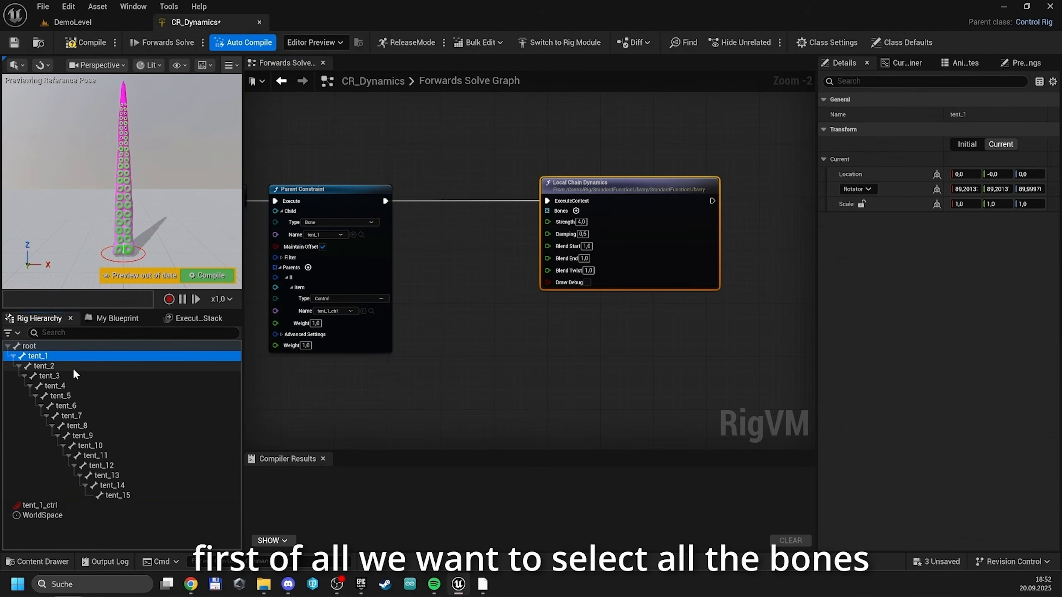
{"action": "left_click", "coordinate": [118, 495], "text": "shift"}
{"action": "left_click_drag", "start_coordinate": [102, 443], "coordinate": [450, 267]}
{"action": "left_click", "coordinate": [489, 393]}
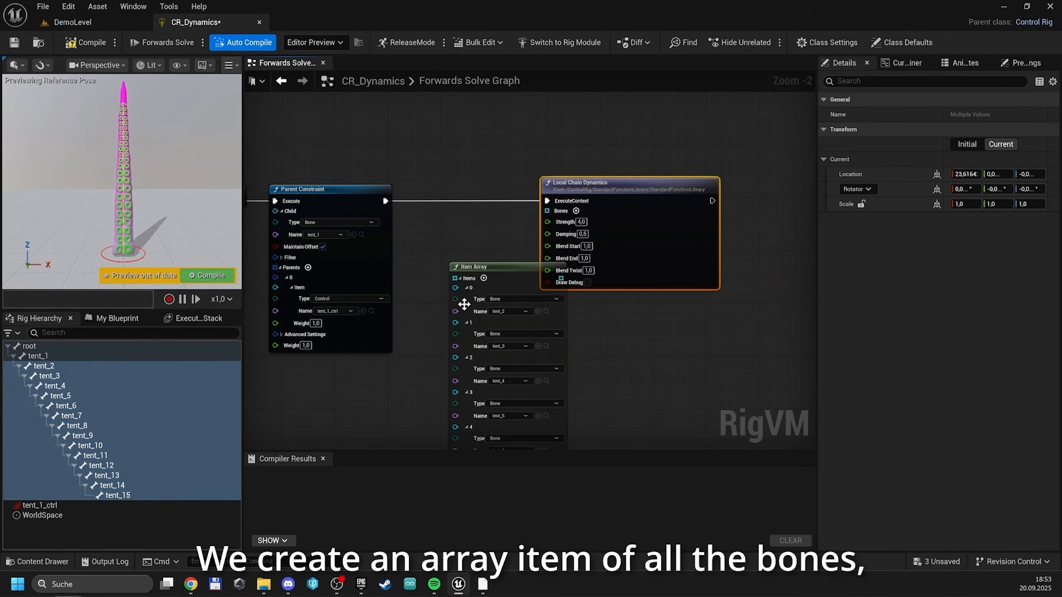
{"action": "left_click", "coordinate": [460, 278]}
{"action": "left_click_drag", "start_coordinate": [494, 277], "coordinate": [544, 210]}
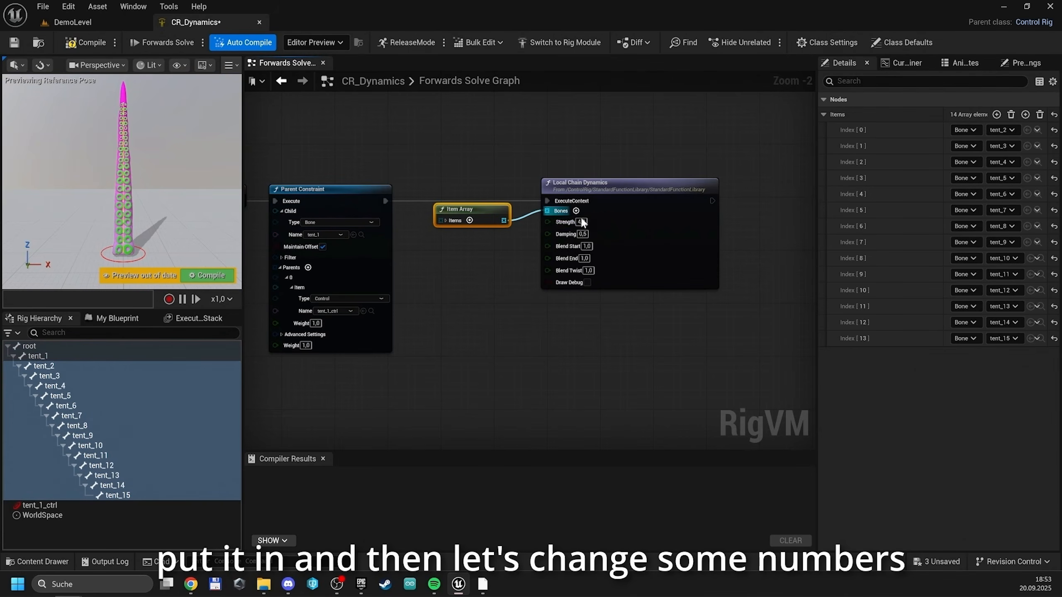
Set Local Chain Dynamics to strength 1.0 and damping 0.4, and test the chain by rotating tent_1_ctrl in the preview
{"action": "left_click", "coordinate": [582, 223]}
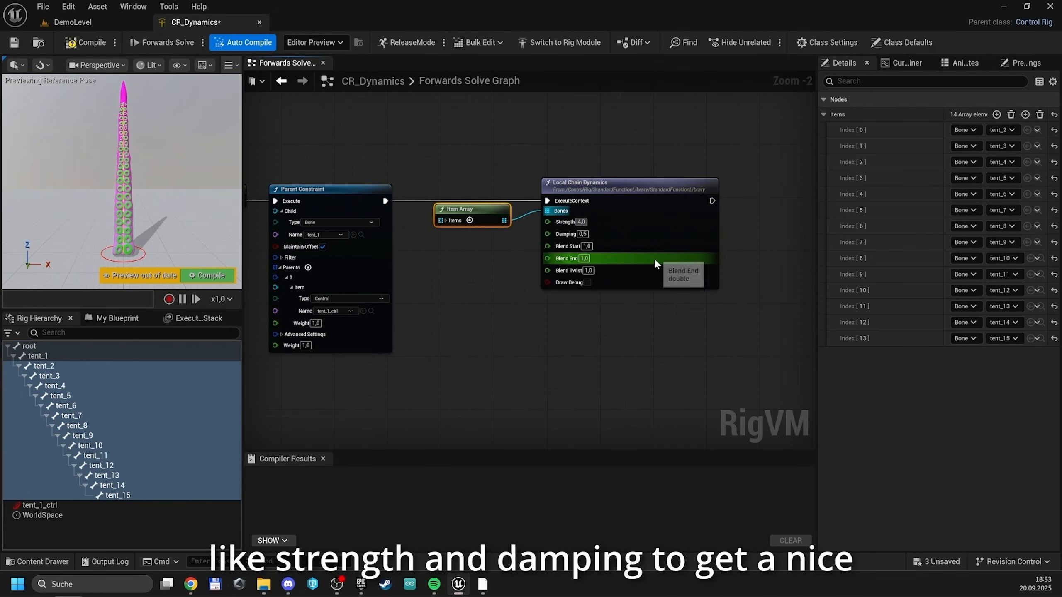
{"action": "type", "text": "1"}
{"action": "key", "text": "ctrl+a"}
{"action": "type", "text": "1"}
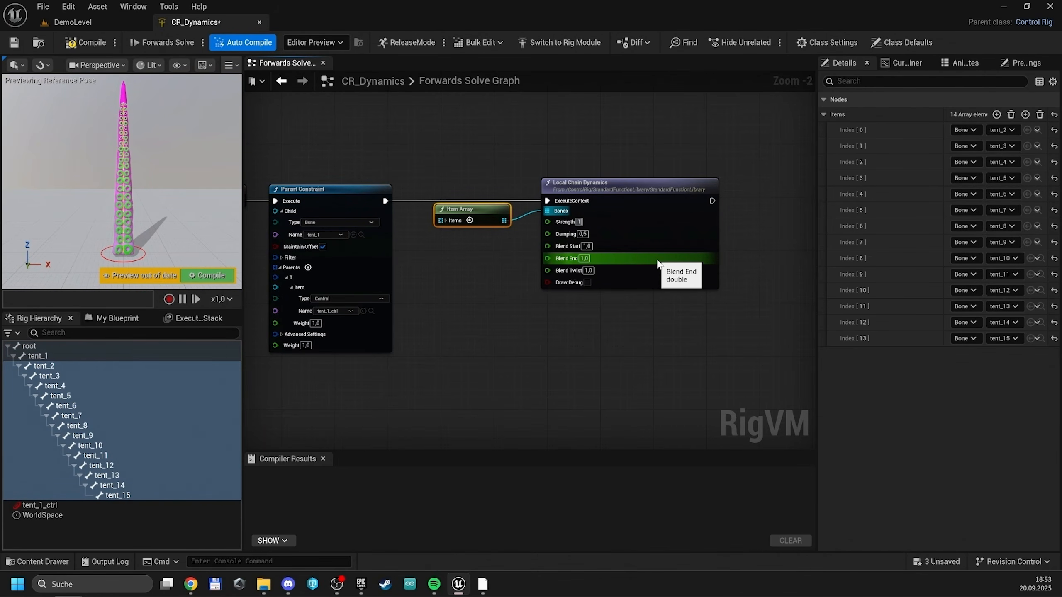
{"action": "key", "text": "Tab"}
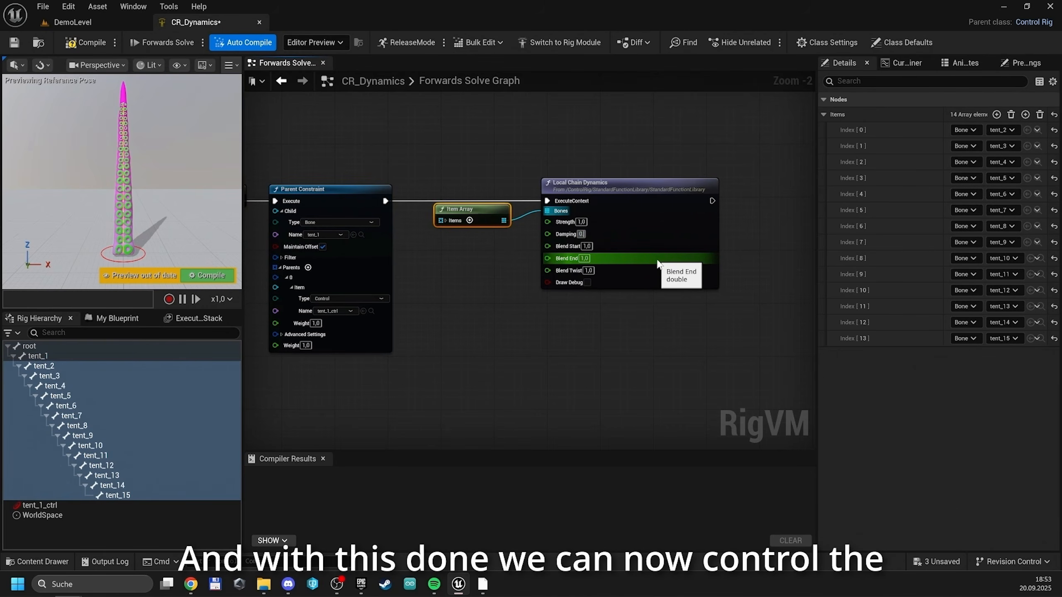
{"action": "type", "text": "0.4"}
{"action": "key", "text": "Return"}
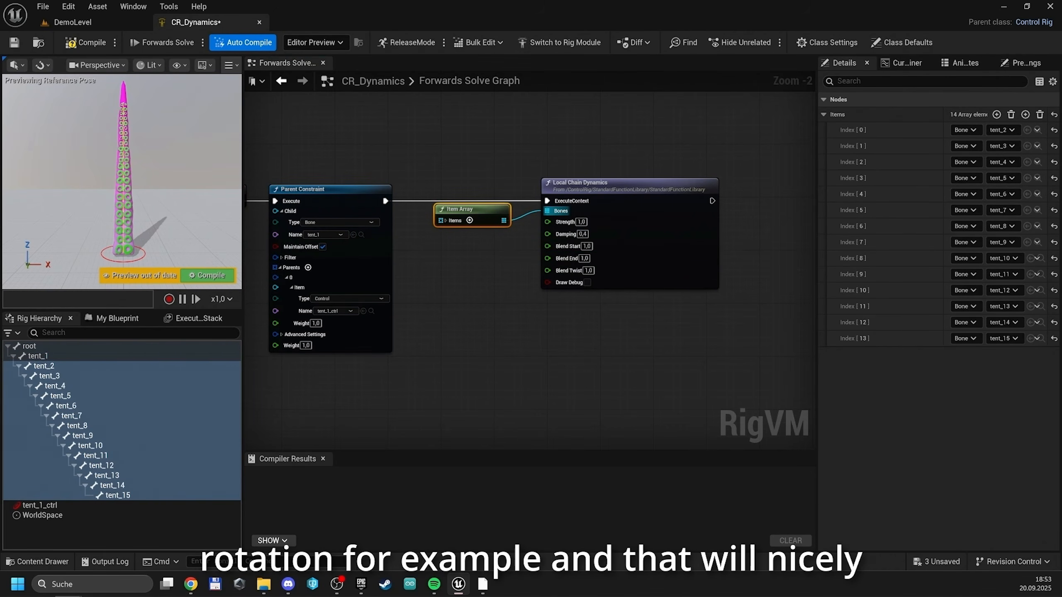
{"action": "left_click", "coordinate": [111, 259]}
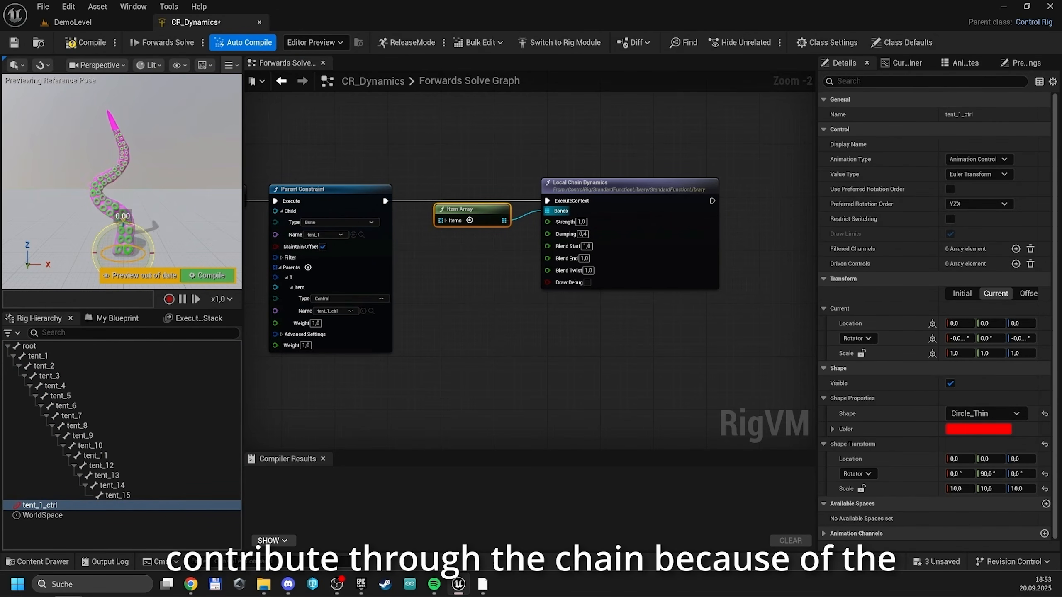
Insert a Harmonics node in line between Forwards Solve and the Parent Constraint
{"action": "right_click_drag", "start_coordinate": [500, 285], "coordinate": [754, 294]}
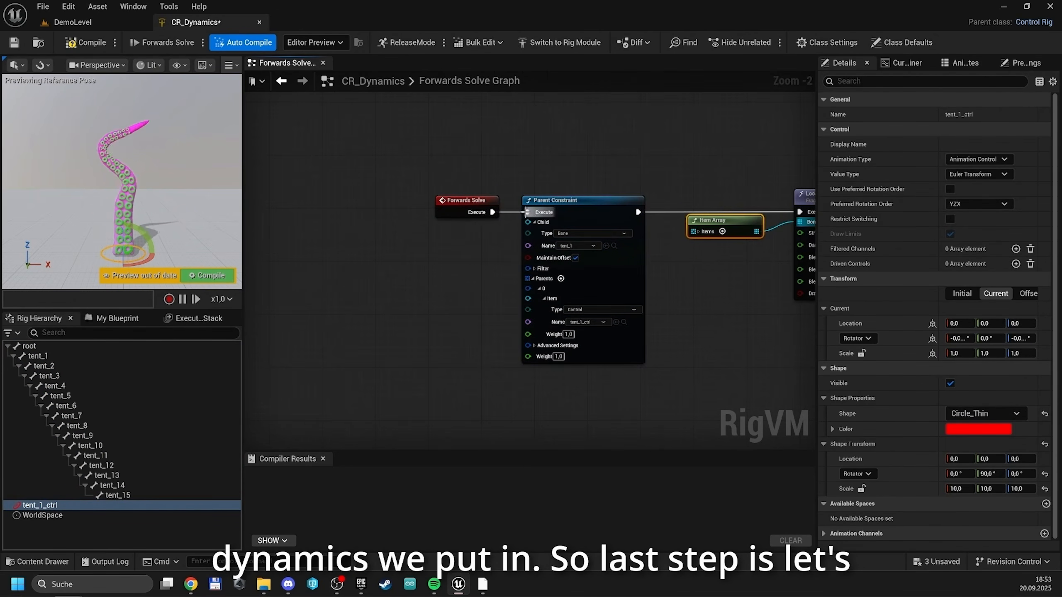
{"action": "left_click_drag", "start_coordinate": [464, 207], "coordinate": [387, 220]}
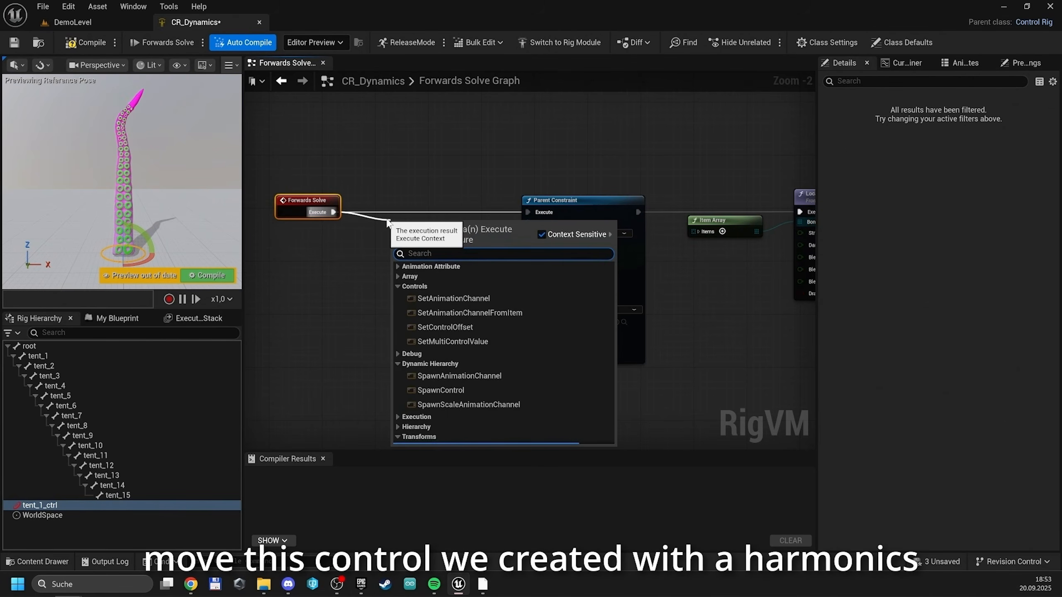
{"action": "type", "text": "harm"}
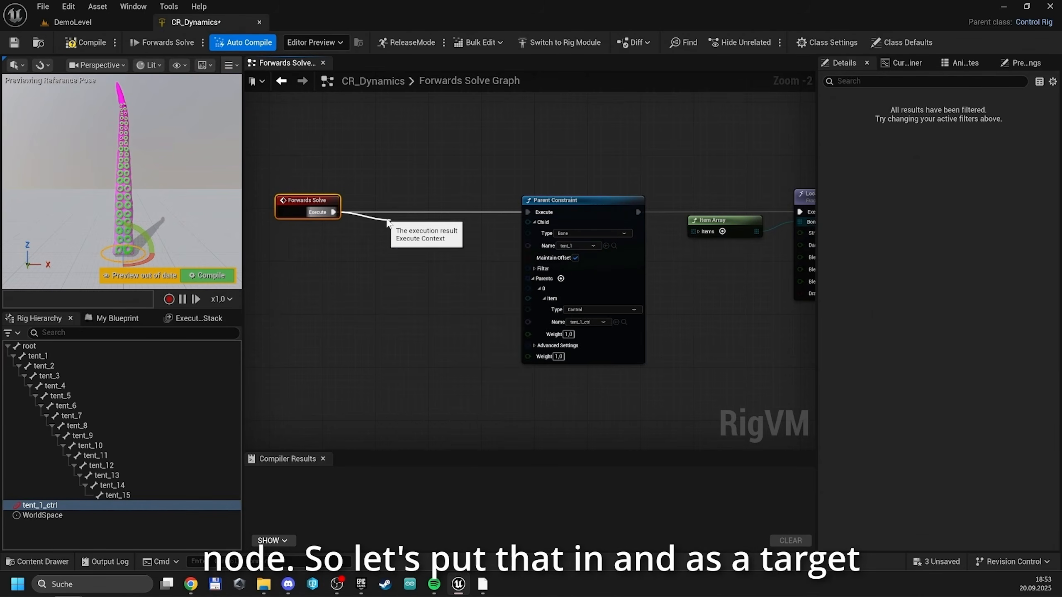
{"action": "key", "text": "Return"}
{"action": "left_click_drag", "start_coordinate": [443, 227], "coordinate": [428, 210]}
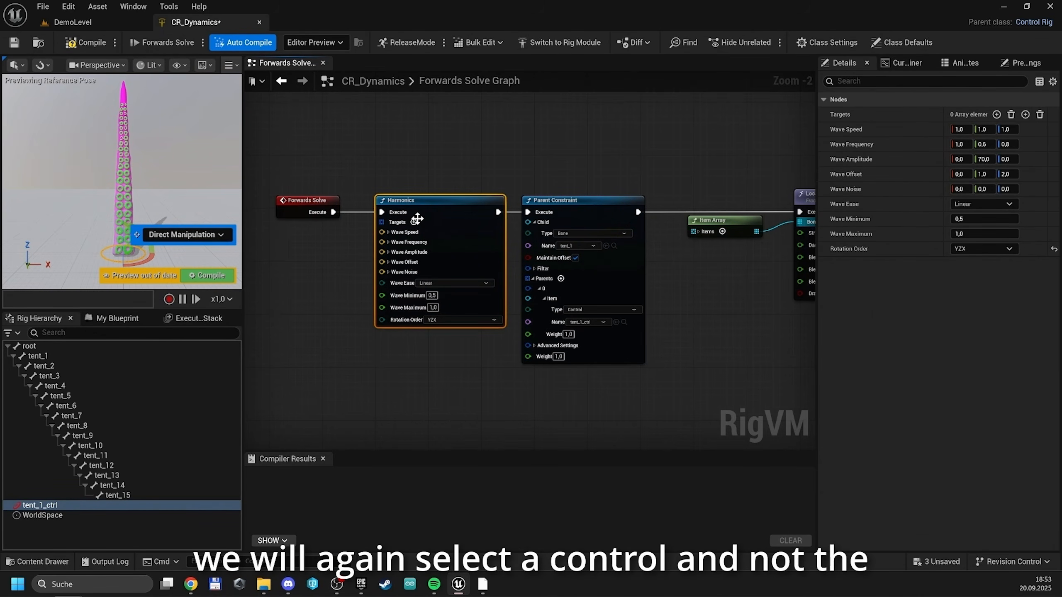
Add one target to the Harmonics node, with type Control and name tent_1_ctrl
{"action": "left_click", "coordinate": [414, 222]}
{"action": "right_click_drag", "start_coordinate": [351, 275], "coordinate": [413, 267]}
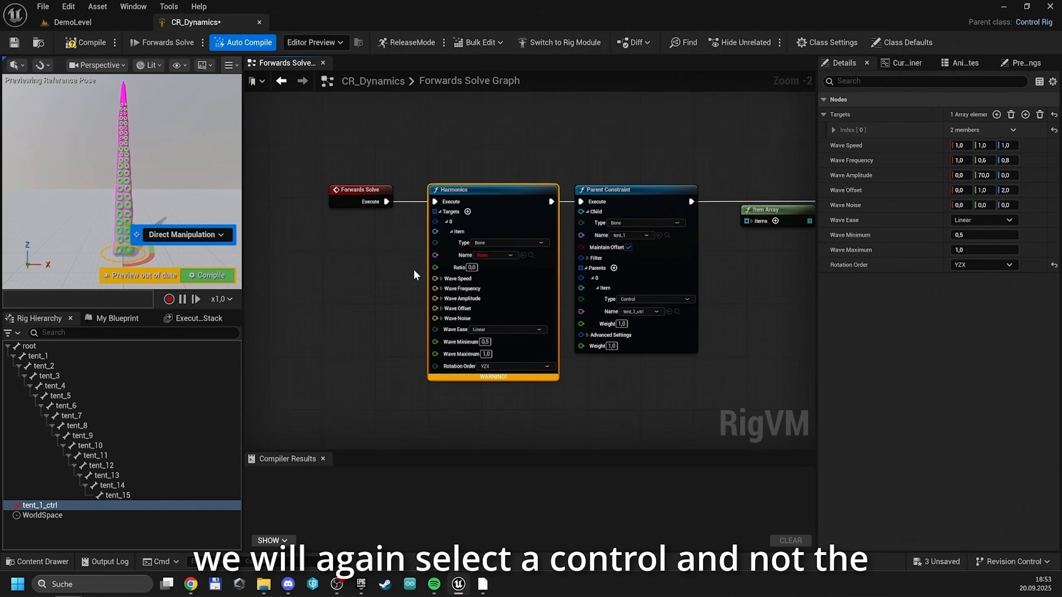
{"action": "left_click", "coordinate": [490, 242]}
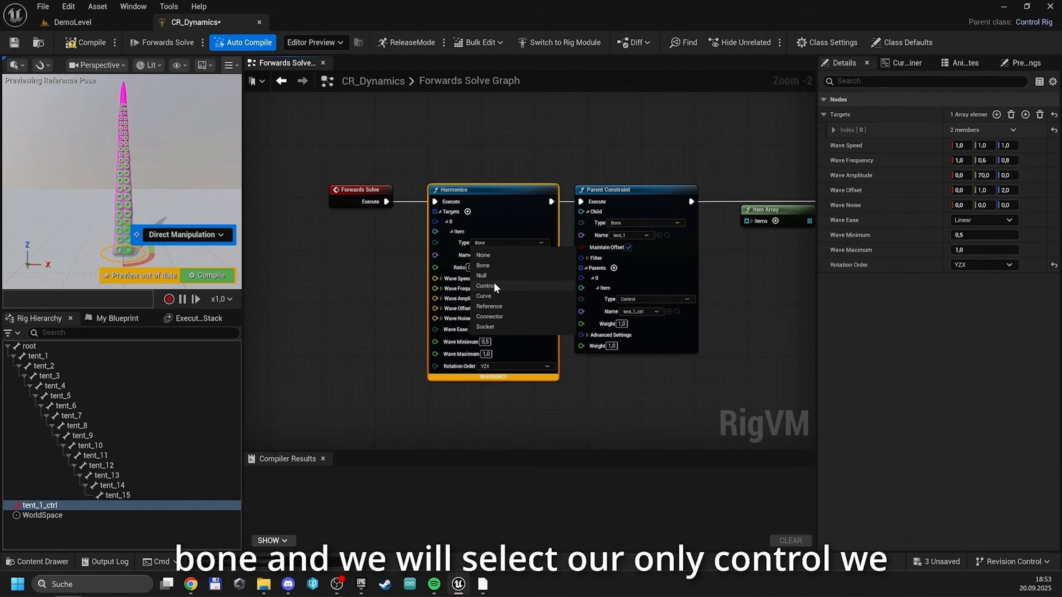
{"action": "left_click", "coordinate": [492, 281]}
{"action": "left_click", "coordinate": [494, 255]}
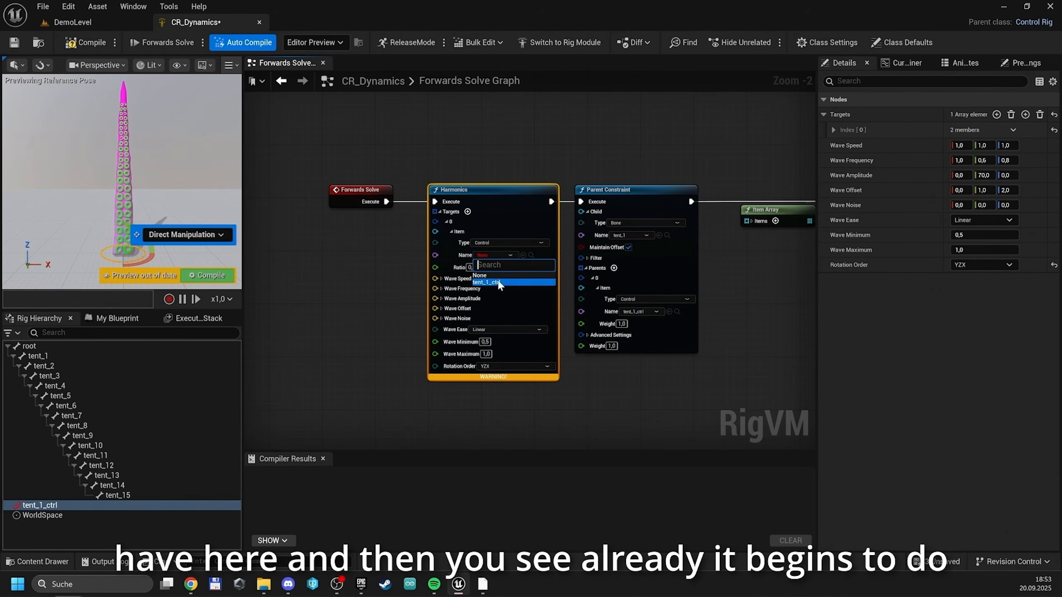
{"action": "left_click", "coordinate": [499, 283]}
Set the Harmonics node's wave minimum to -0.2 and wave maximum to 0.2
{"action": "left_click", "coordinate": [485, 342]}
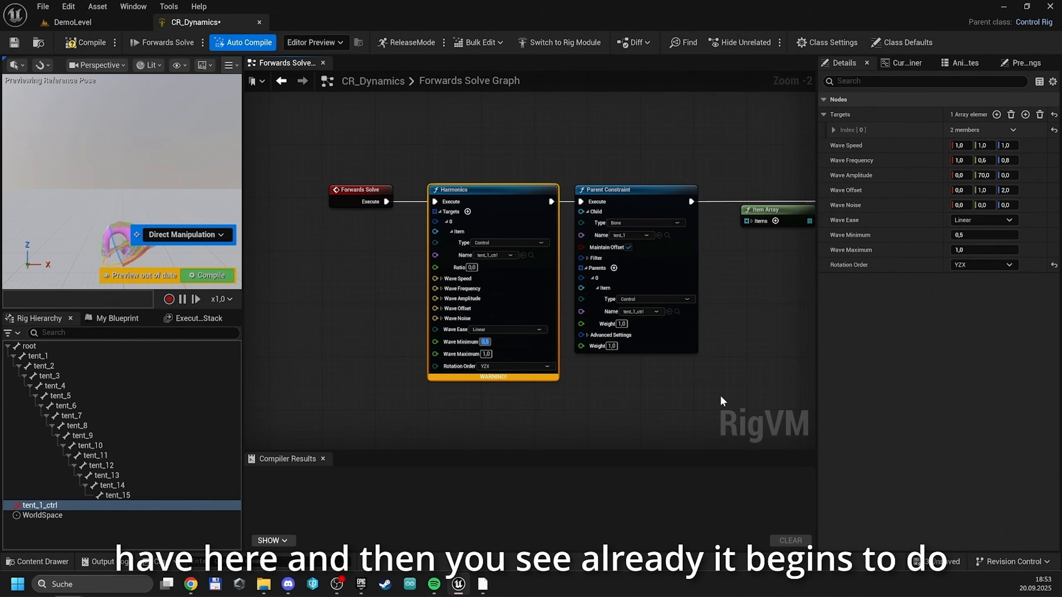
{"action": "type", "text": "-0"}
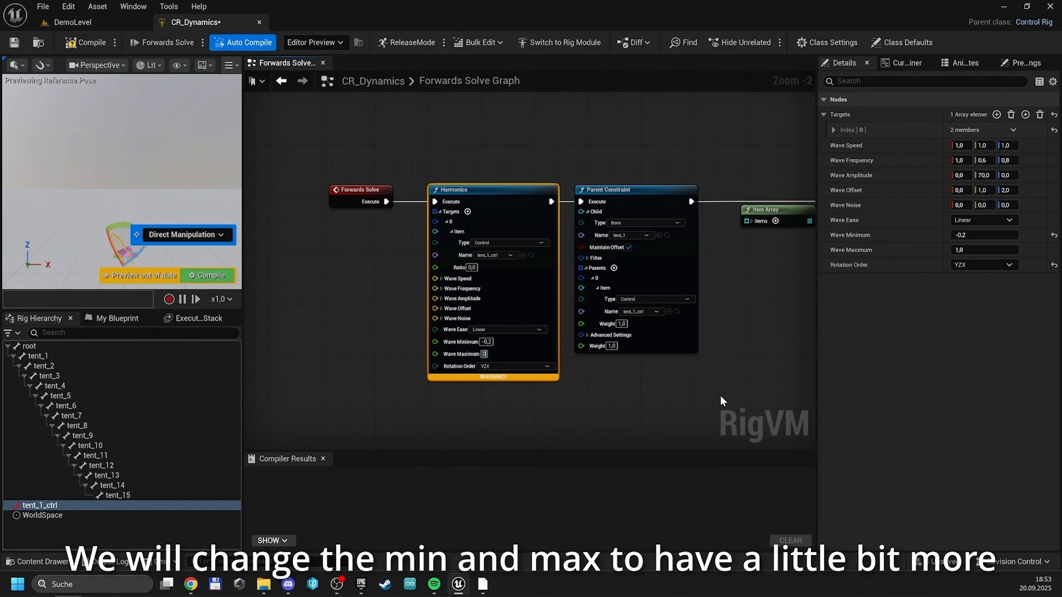
{"action": "key", "text": "Return"}
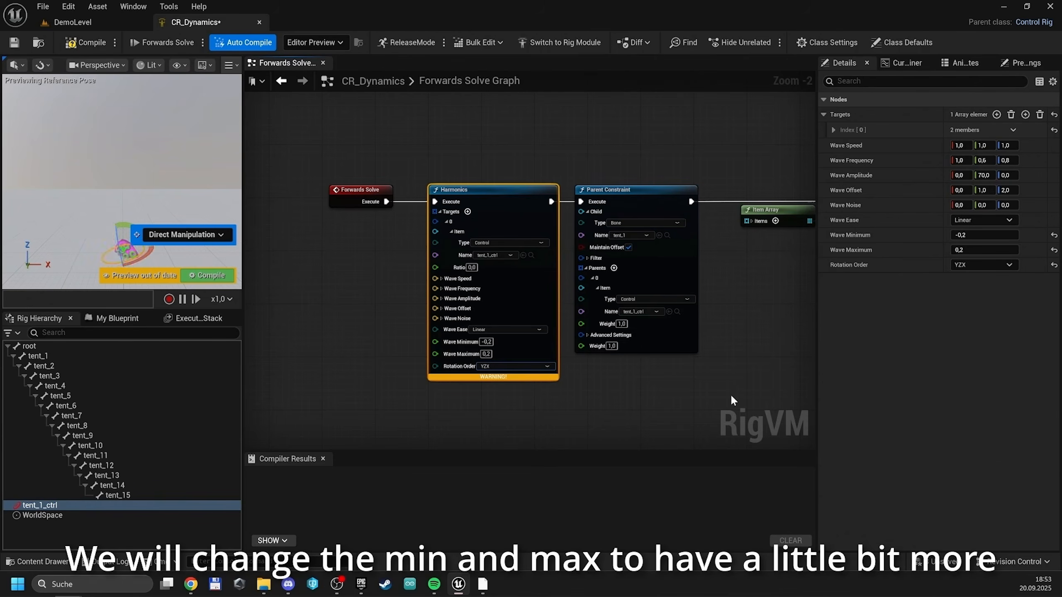
Set the Harmonics wave speed to 0 on X, 2 on Y and 2 on Z
{"action": "left_click", "coordinate": [441, 279]}
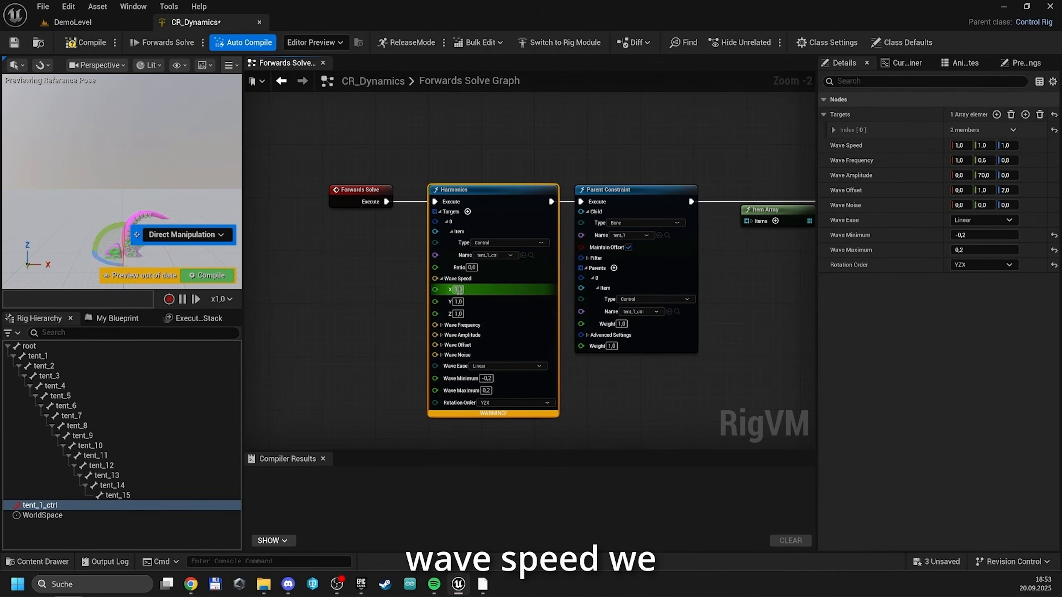
{"action": "left_click", "coordinate": [459, 290]}
{"action": "type", "text": "0"}
{"action": "key", "text": "Tab"}
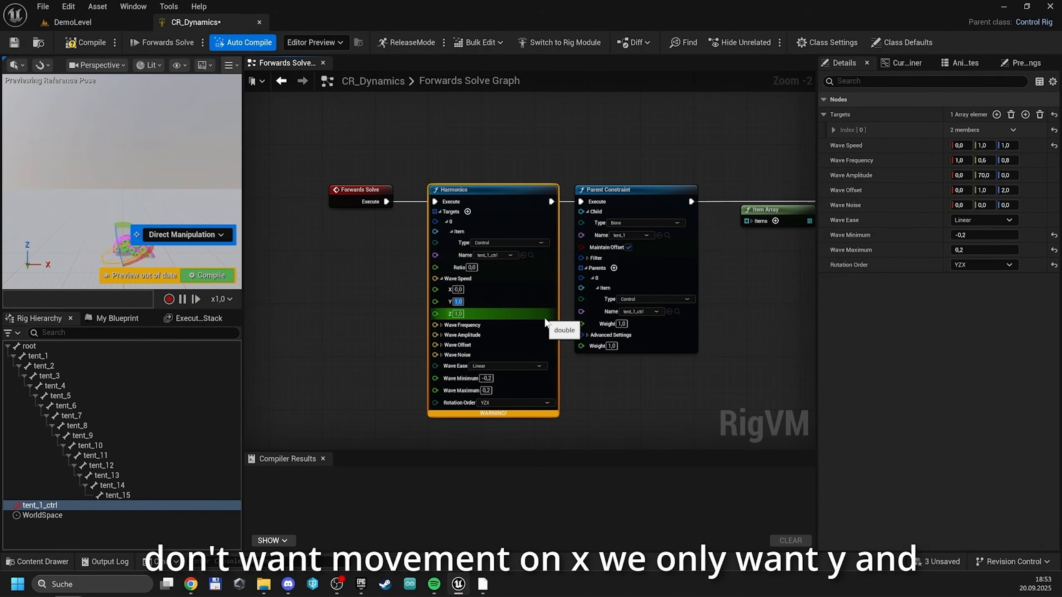
{"action": "scroll", "coordinate": [545, 322], "scroll_direction": "up", "scroll_amount": 1}
{"action": "type", "text": "2"}
{"action": "key", "text": "Tab"}
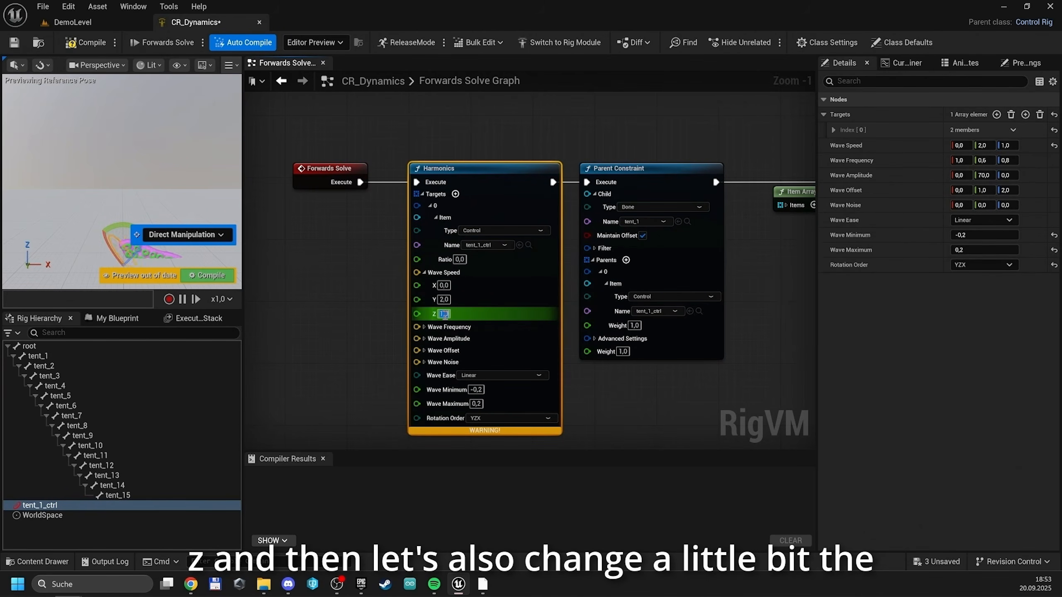
{"action": "type", "text": "2"}
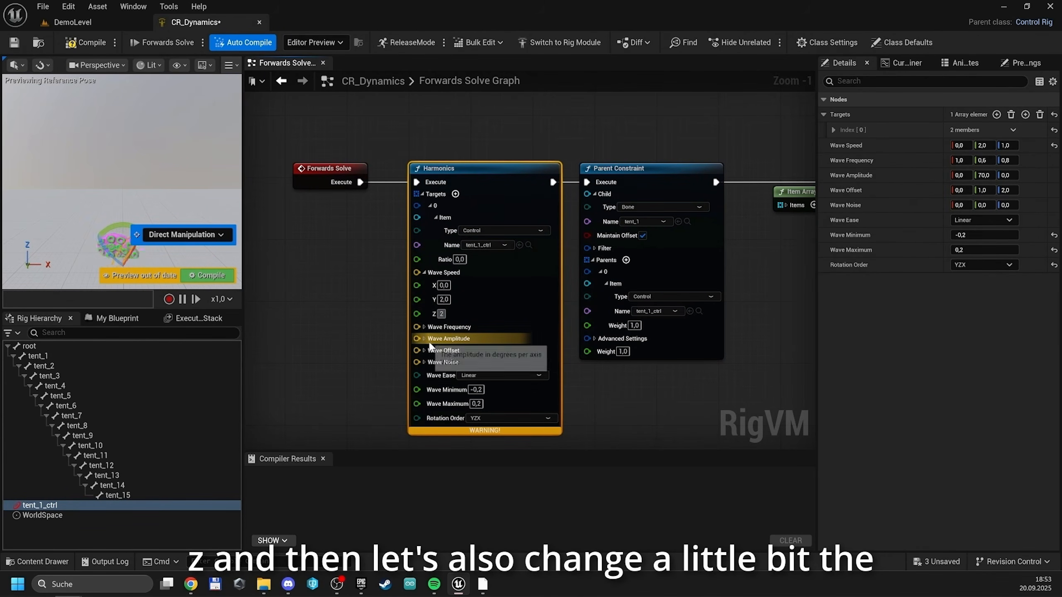
{"action": "key", "text": "Return"}
Set the Harmonics wave amplitude to 1 on both Y and Z, and the wave ease to Cubic Ease in Out
{"action": "left_click", "coordinate": [424, 338]}
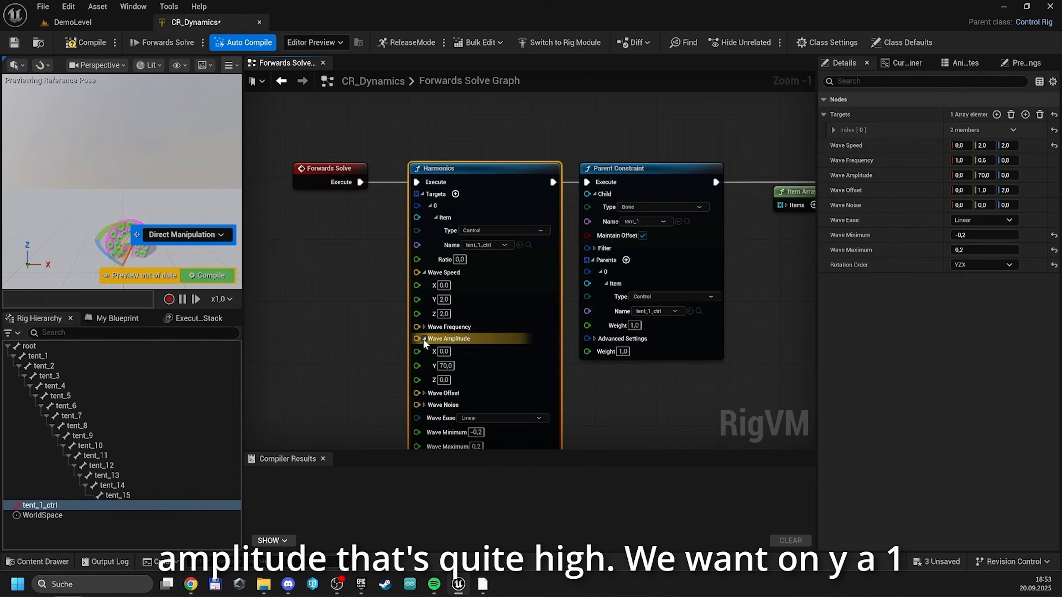
{"action": "left_click", "coordinate": [445, 366]}
{"action": "type", "text": "1"}
{"action": "key", "text": "Tab"}
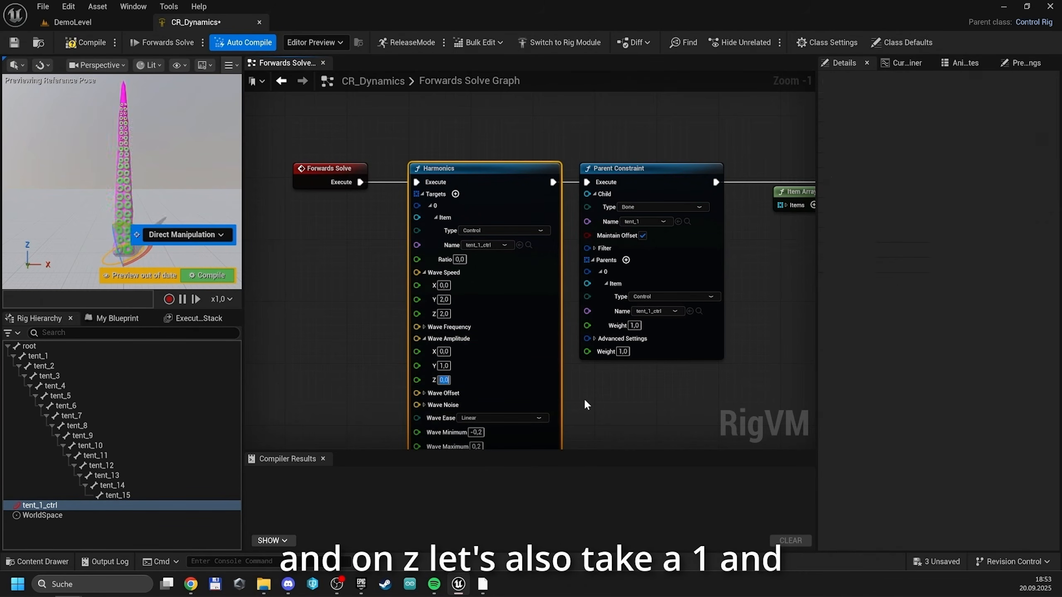
{"action": "type", "text": "1"}
{"action": "key", "text": "Return"}
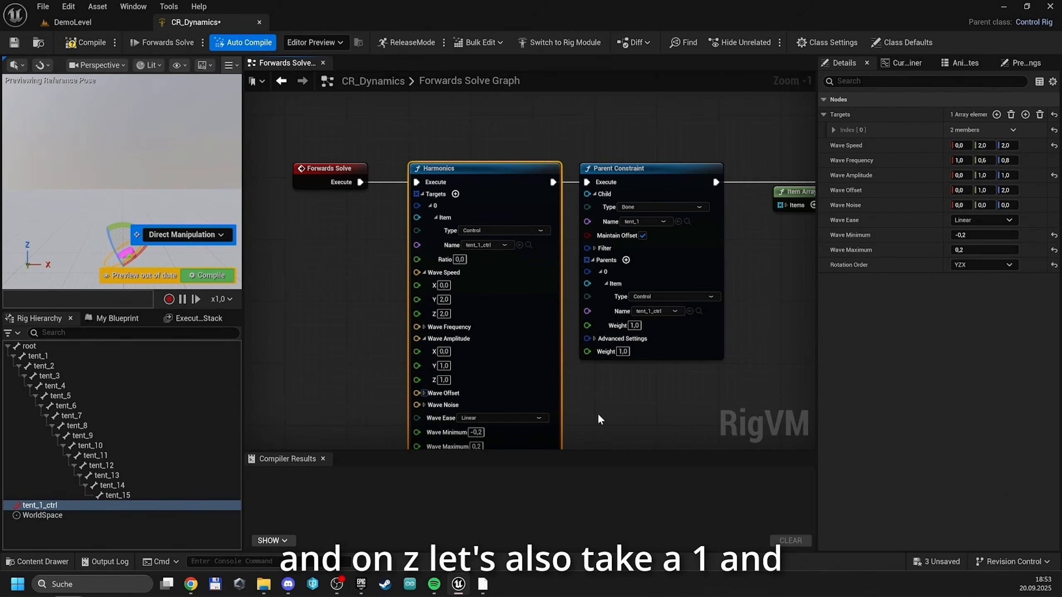
{"action": "left_click", "coordinate": [514, 418]}
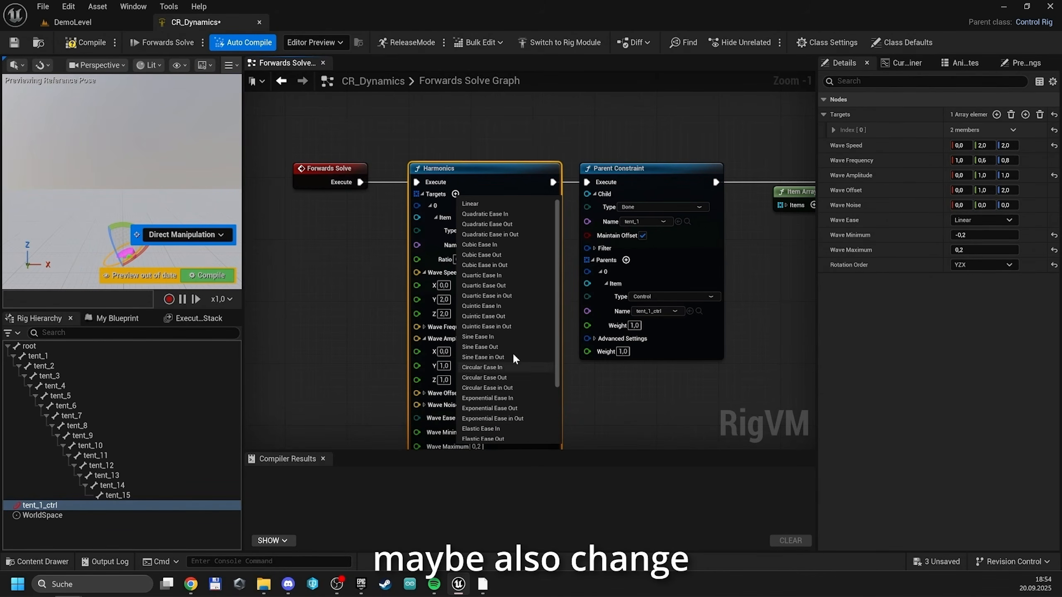
{"action": "left_click", "coordinate": [501, 263]}
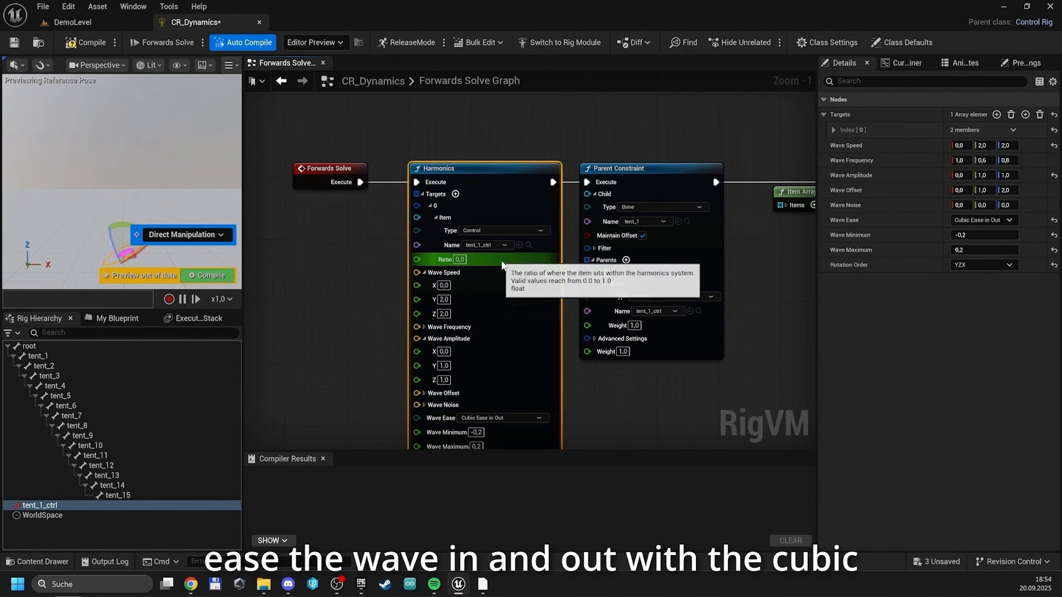
Compile the control rig and set the Harmonics wave amplitude to 2 on both Y and Z
{"action": "left_click", "coordinate": [209, 276]}
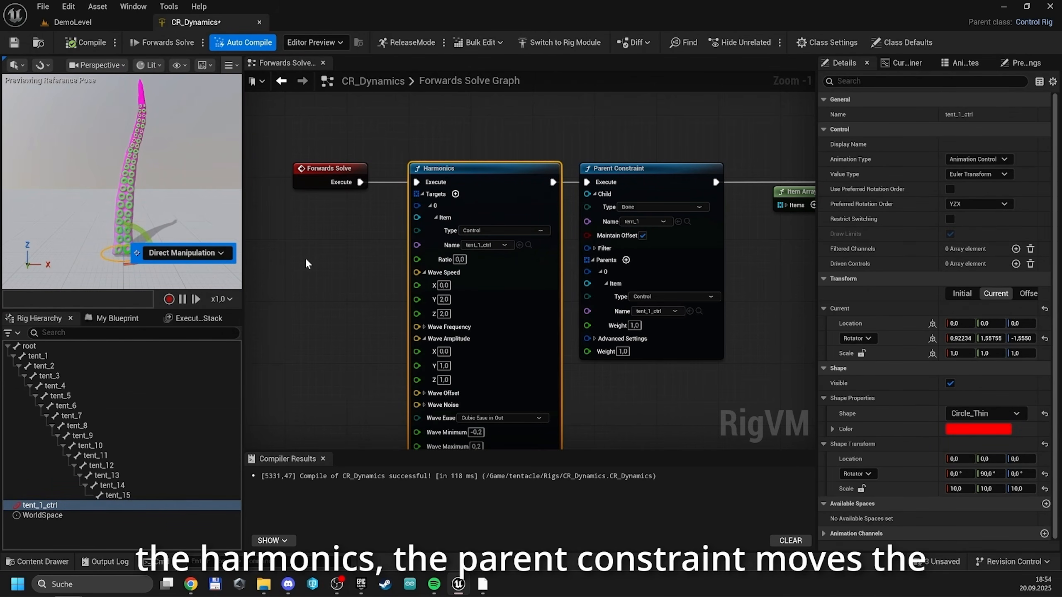
{"action": "right_click_drag", "start_coordinate": [340, 285], "coordinate": [344, 237]}
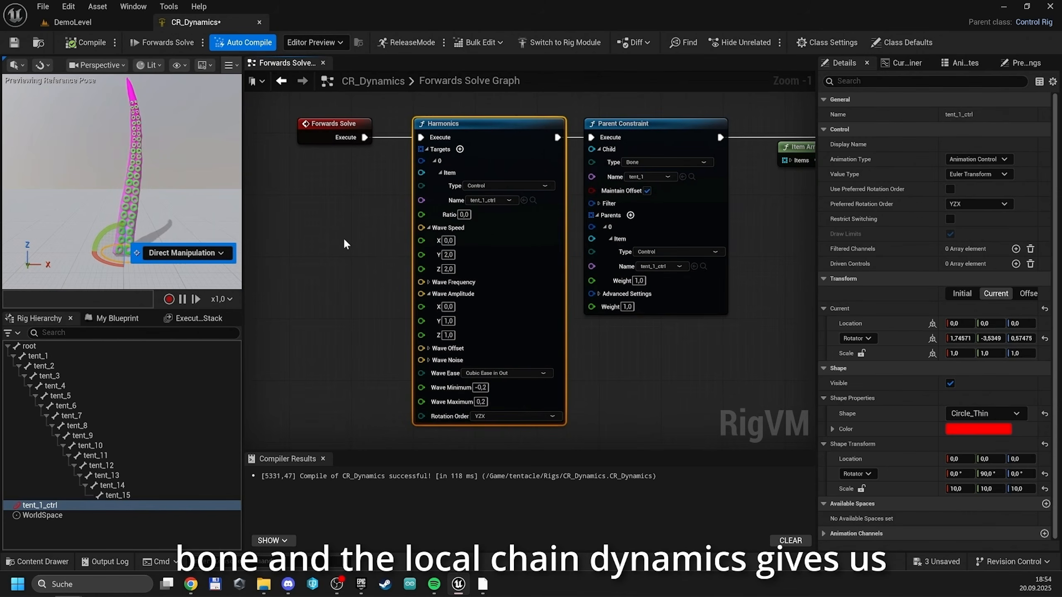
{"action": "left_click", "coordinate": [447, 322]}
{"action": "type", "text": "2"}
{"action": "left_click", "coordinate": [448, 336]}
{"action": "type", "text": "2"}
{"action": "key", "text": "Tab"}
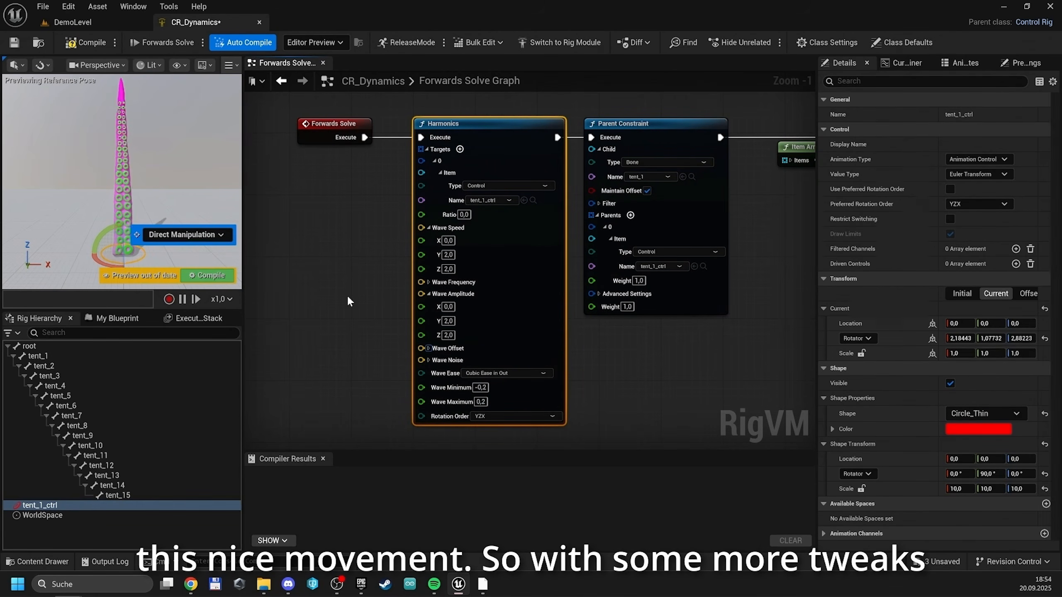
Return to DemoLevel and add a Target Point actor to the level
{"action": "left_click", "coordinate": [106, 24]}
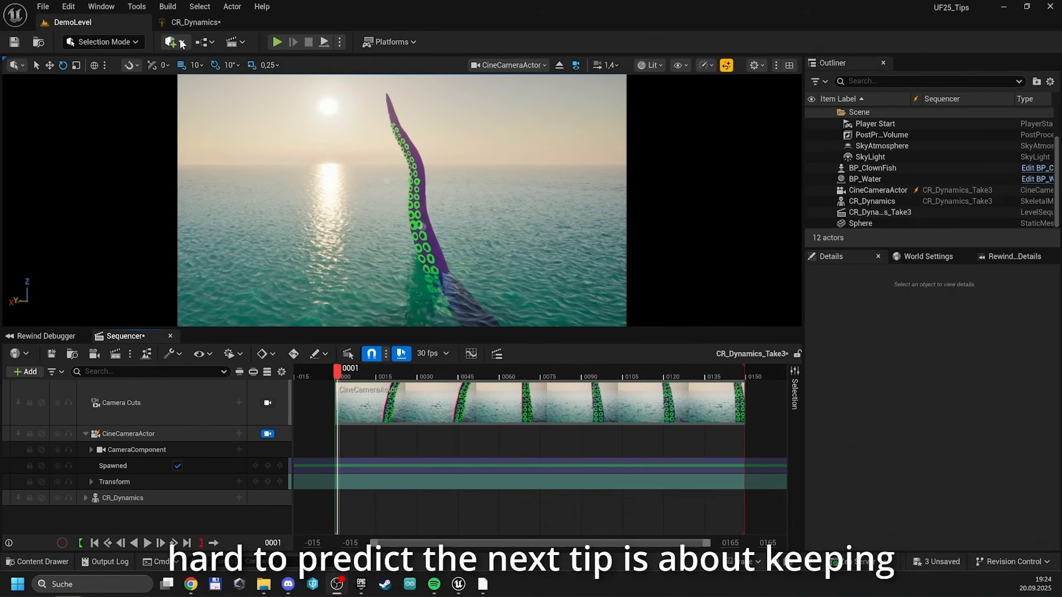
{"action": "left_click", "coordinate": [184, 39]}
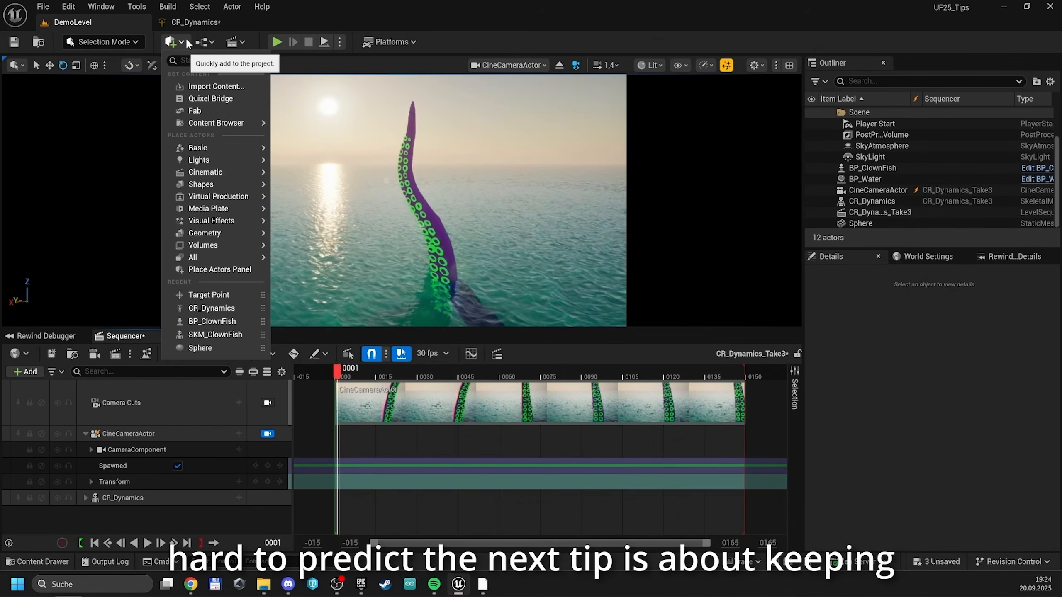
{"action": "type", "text": "targe"}
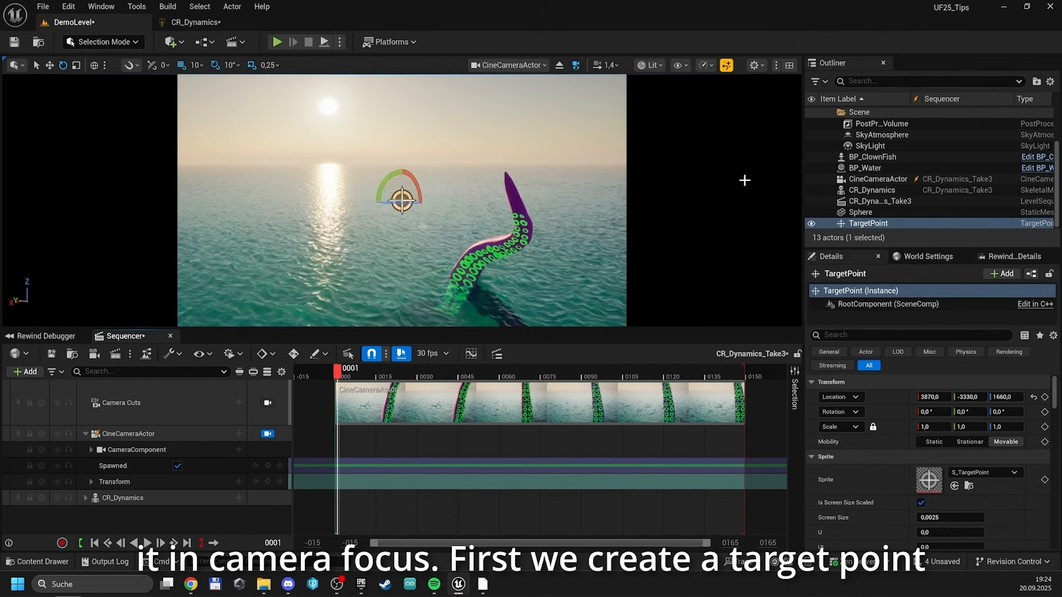
Add the TargetPoint actor to the level sequence and give it a Transform track
{"action": "left_click_drag", "start_coordinate": [861, 229], "coordinate": [154, 461]}
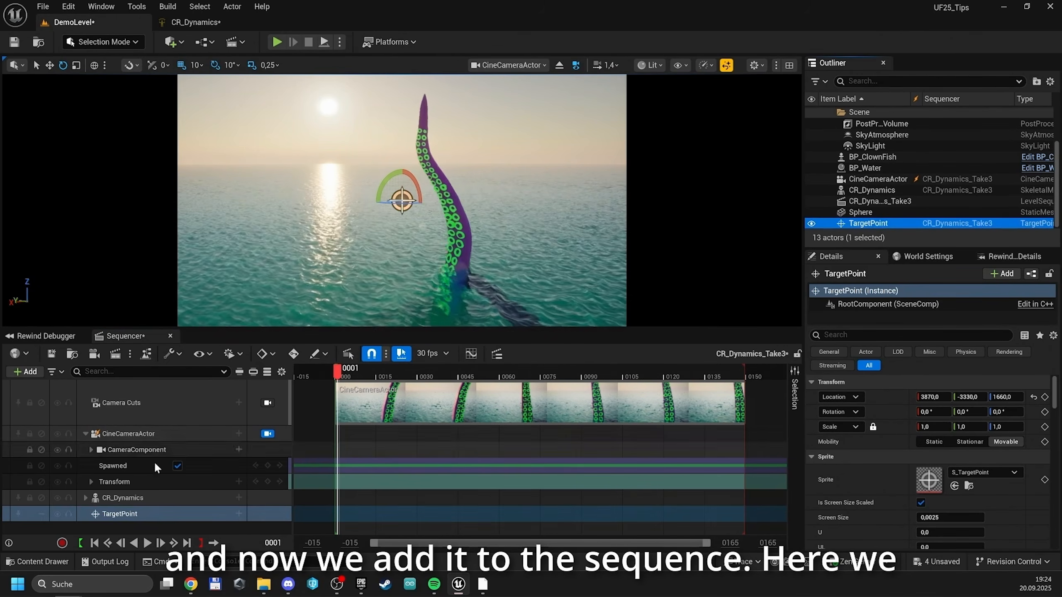
{"action": "left_click", "coordinate": [239, 513]}
{"action": "left_click", "coordinate": [265, 424]}
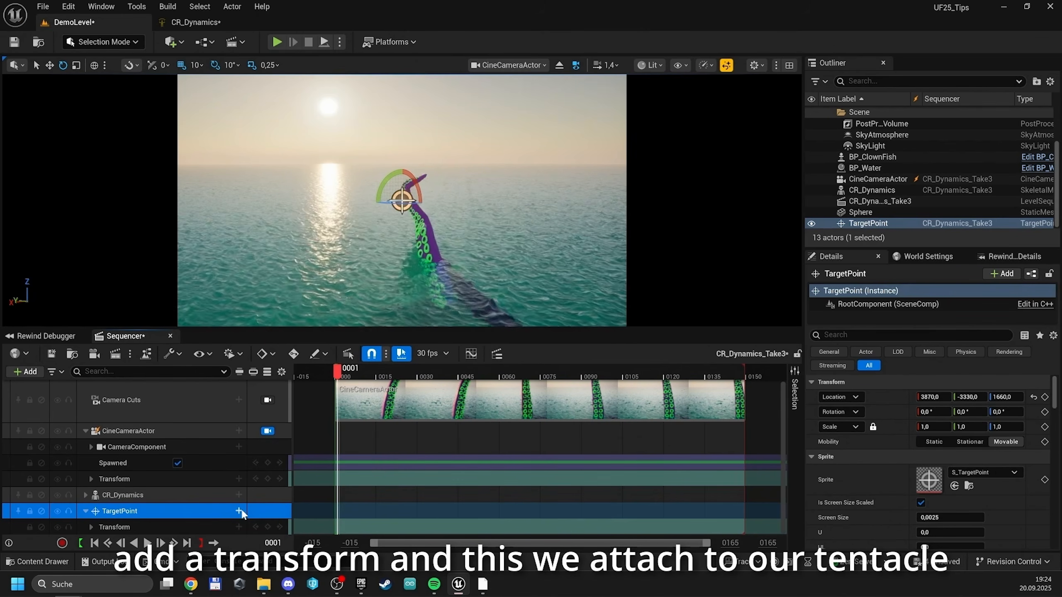
Attach the TargetPoint to the tent_13 bone of CR_Dynamics in the sequence and reset its location to the default
{"action": "left_click", "coordinate": [239, 511]}
{"action": "mouse_move", "coordinate": [290, 372]}
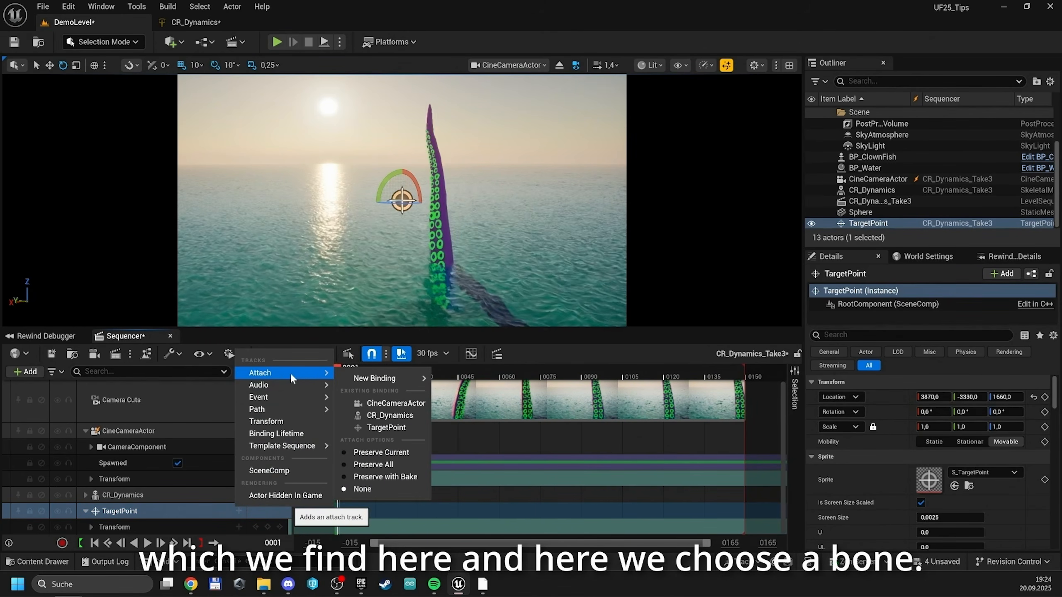
{"action": "left_click", "coordinate": [387, 416]}
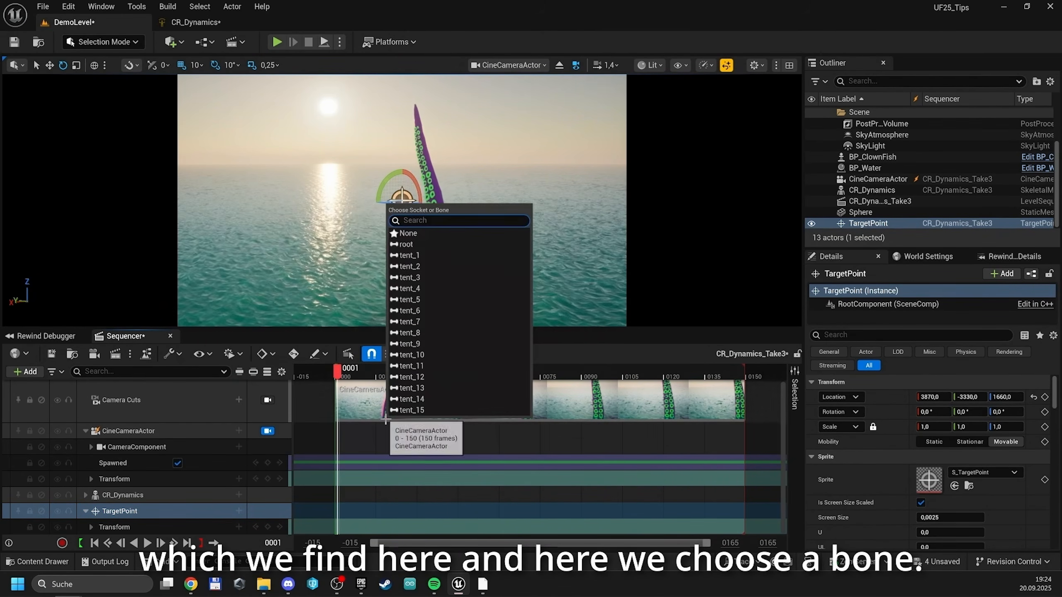
{"action": "left_click", "coordinate": [430, 383]}
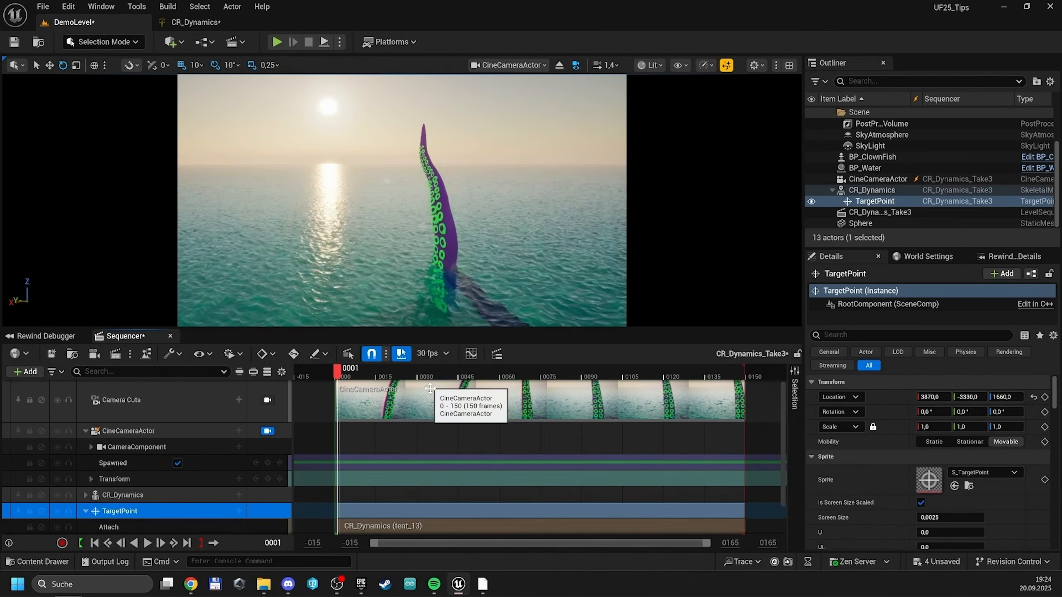
{"action": "left_click", "coordinate": [1032, 398]}
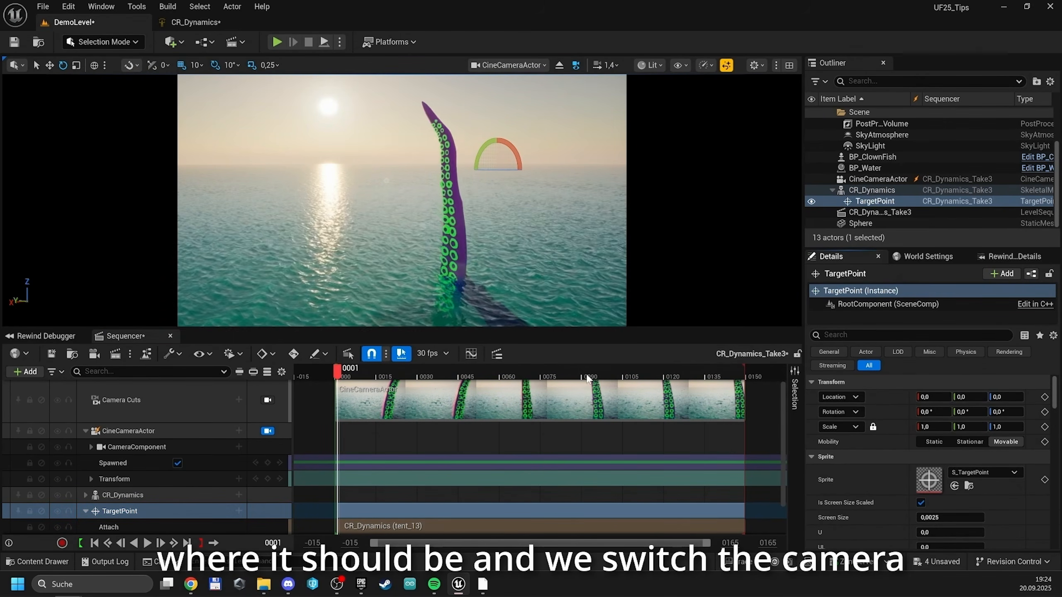
Enable look at tracking on the CineCameraActor with TargetPoint as the actor to track
{"action": "left_click", "coordinate": [185, 402]}
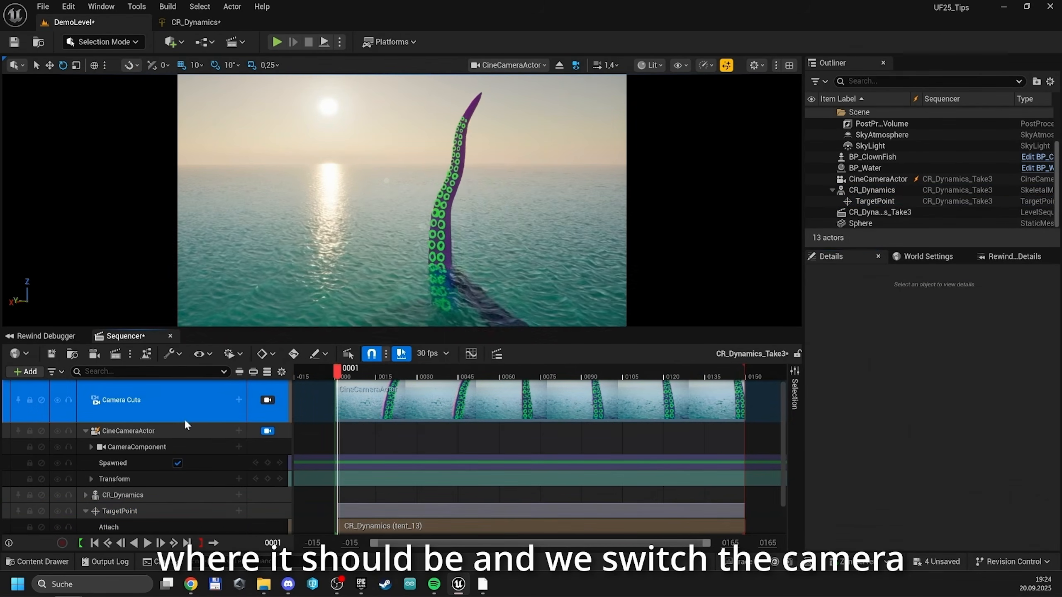
{"action": "left_click", "coordinate": [180, 429]}
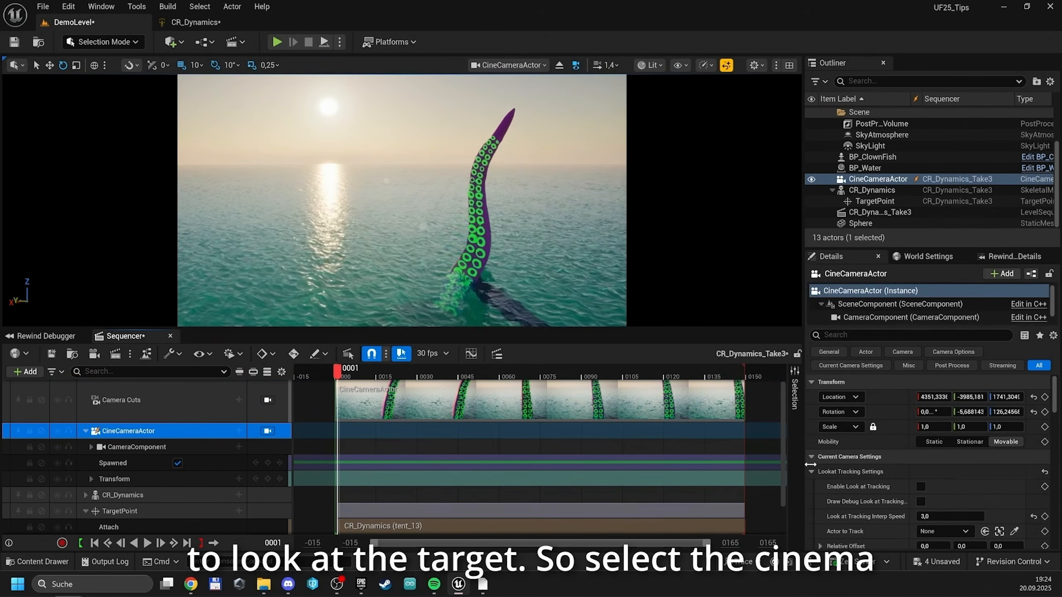
{"action": "scroll", "coordinate": [866, 471], "scroll_direction": "down", "scroll_amount": 2}
{"action": "left_click", "coordinate": [921, 434]}
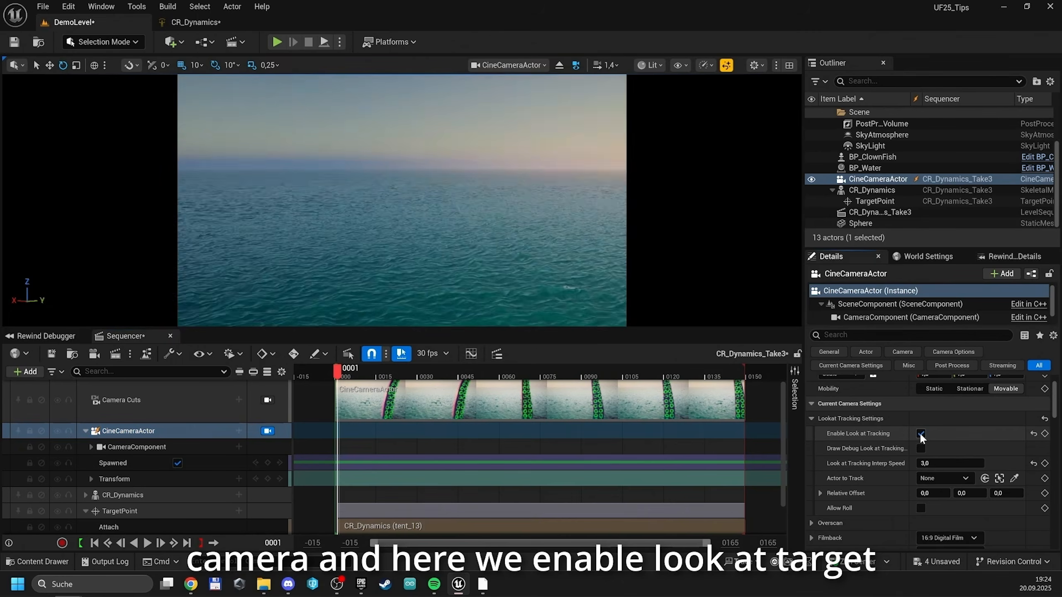
{"action": "left_click", "coordinate": [943, 478]}
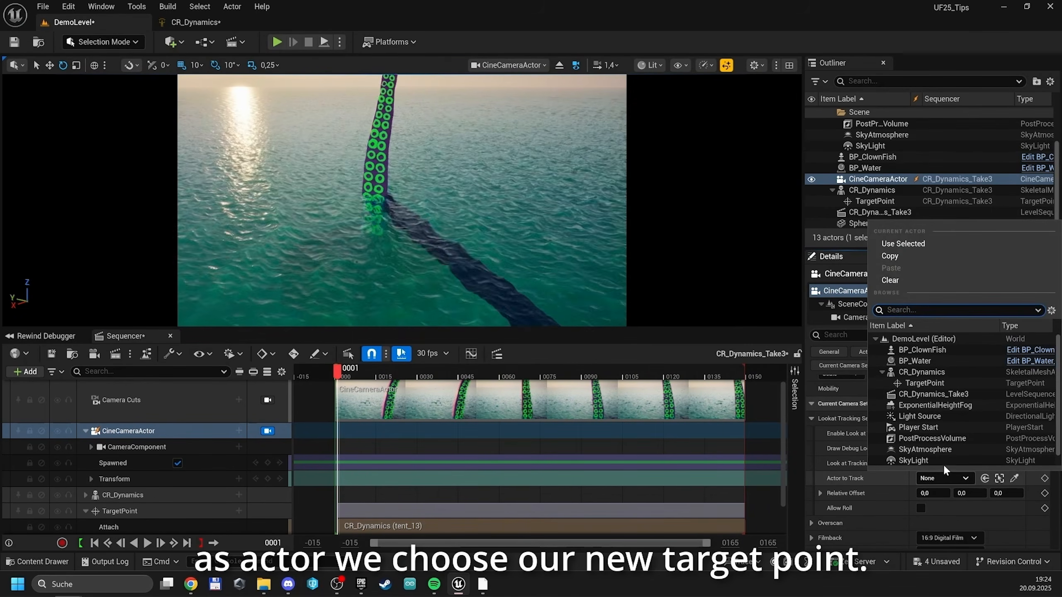
{"action": "scroll", "coordinate": [952, 428], "scroll_direction": "down", "scroll_amount": 1}
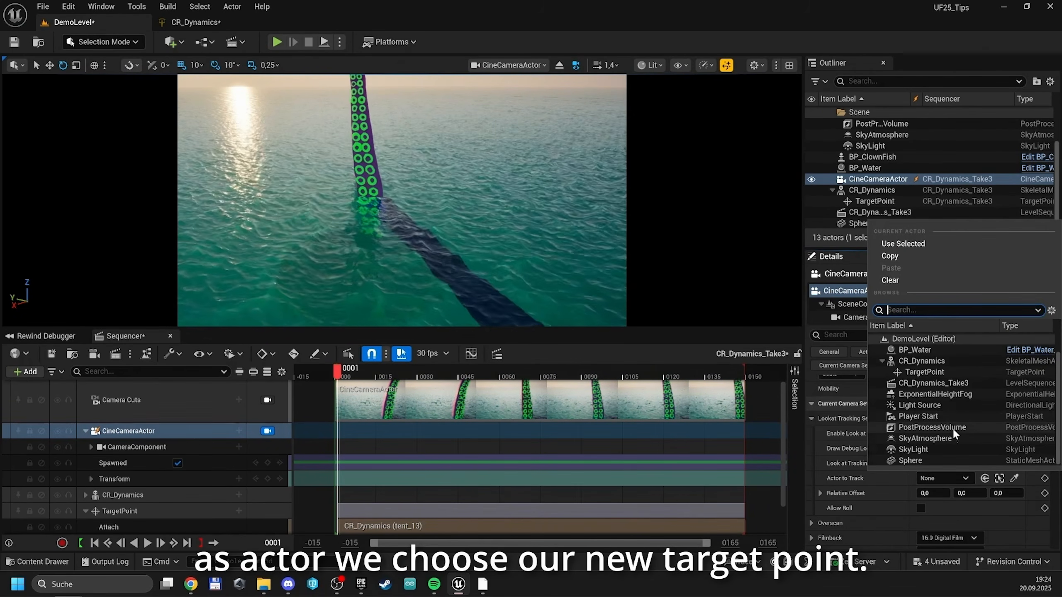
{"action": "left_click", "coordinate": [942, 371]}
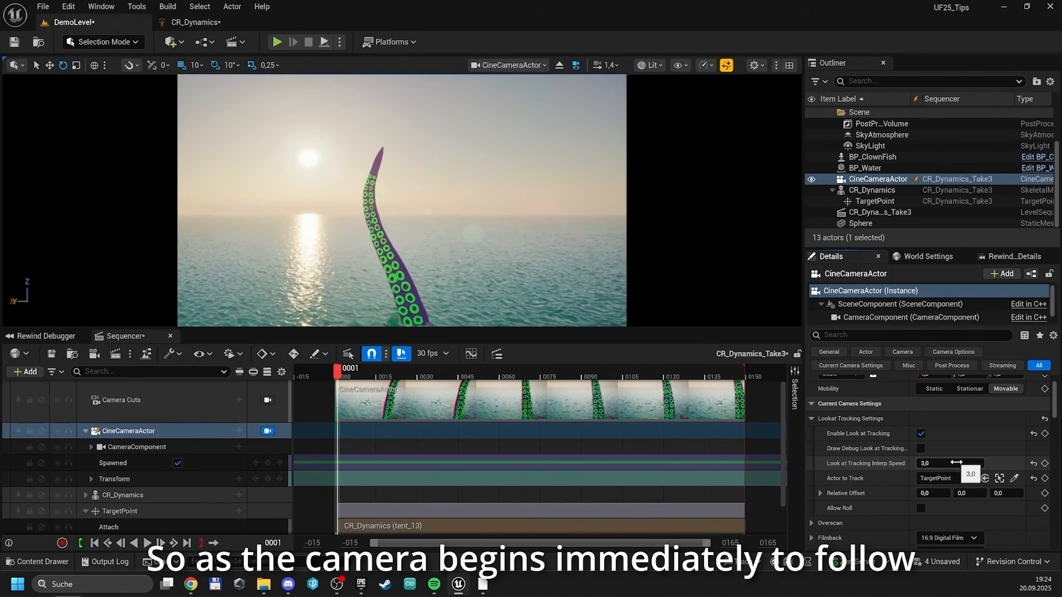
Try a look at tracking interp speed of 1 on the camera and restore it to 3
{"action": "left_click", "coordinate": [957, 463]}
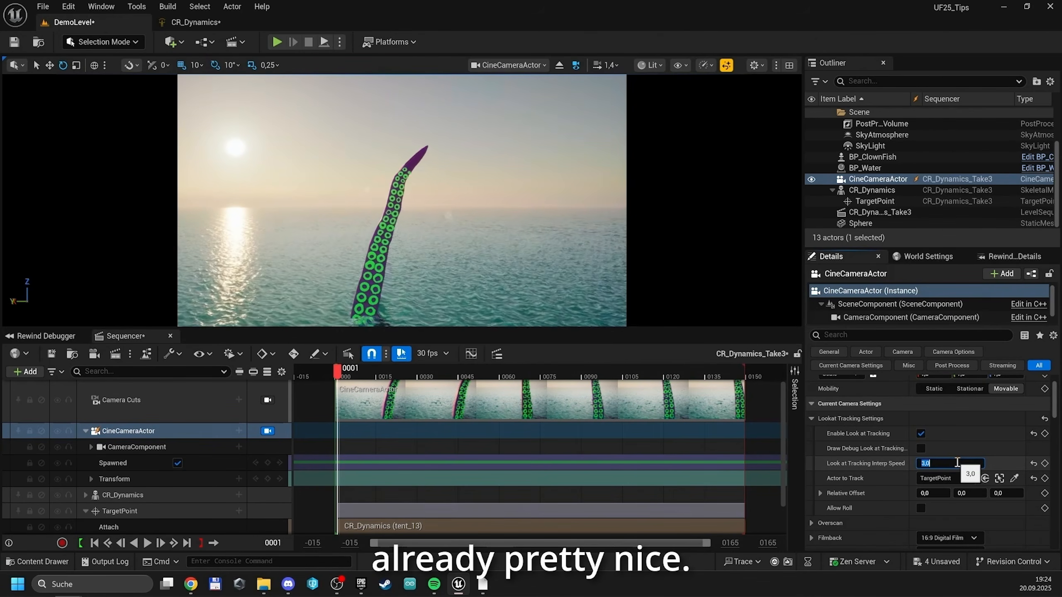
{"action": "type", "text": "1"}
{"action": "key", "text": "Return"}
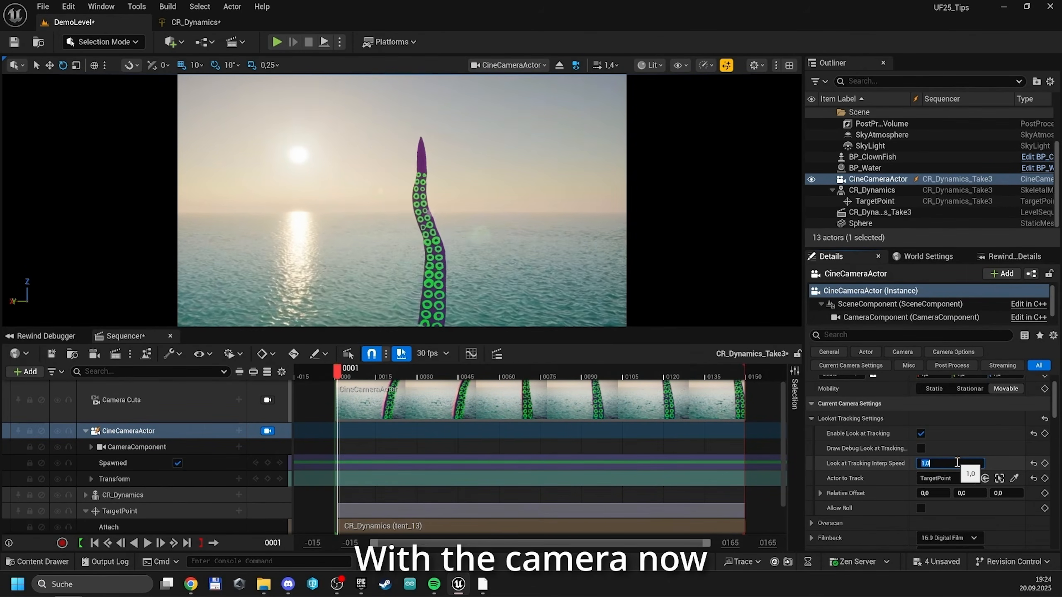
{"action": "type", "text": "3"}
{"action": "key", "text": "Return"}
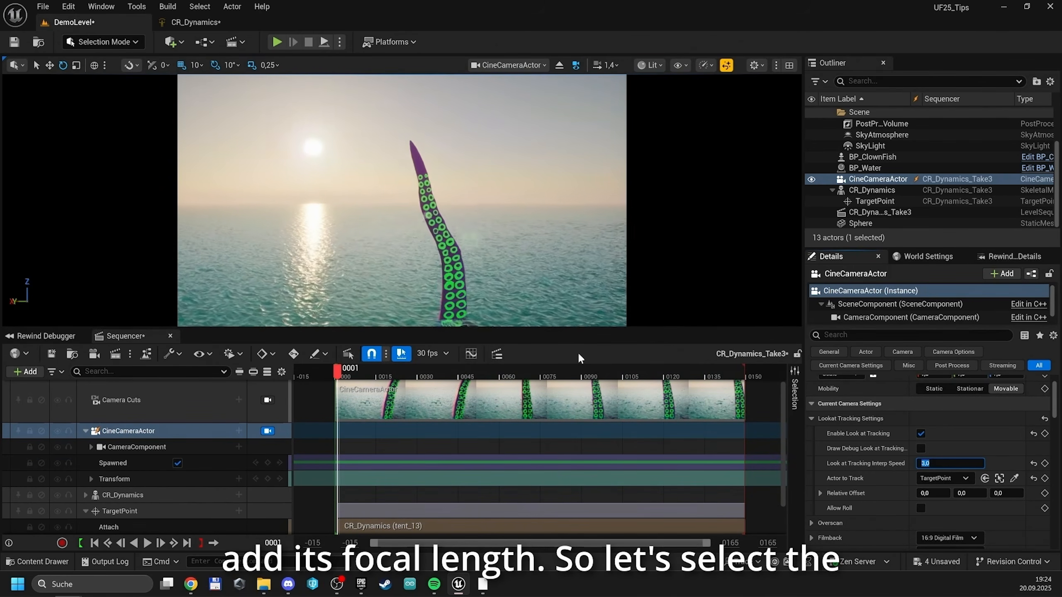
Set the CineCameraActor's focus method to Tracking with TargetPoint as the actor to track
{"action": "left_click", "coordinate": [204, 425]}
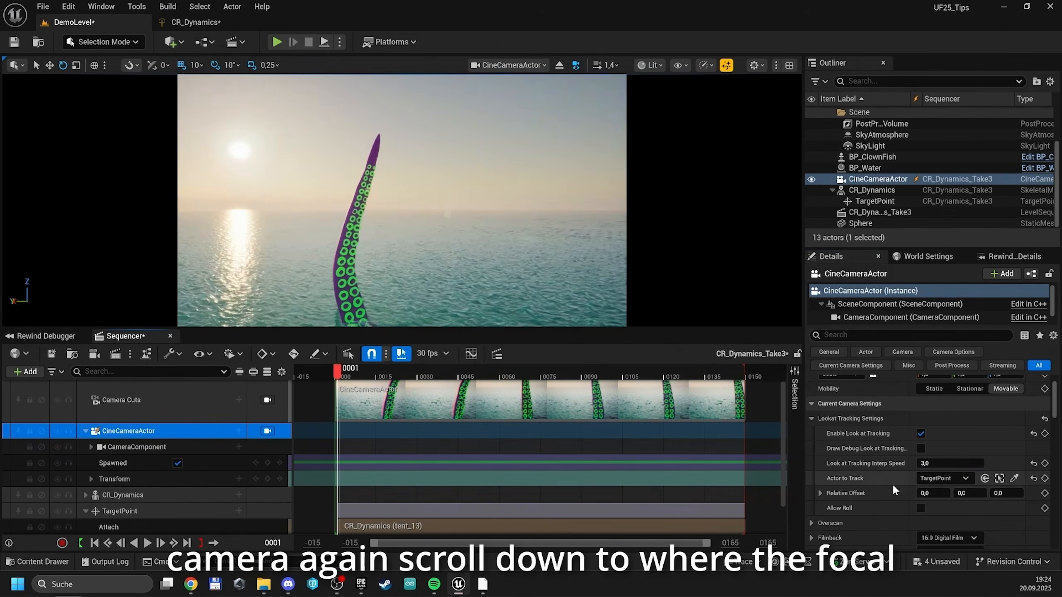
{"action": "scroll", "coordinate": [912, 482], "scroll_direction": "down", "scroll_amount": 3}
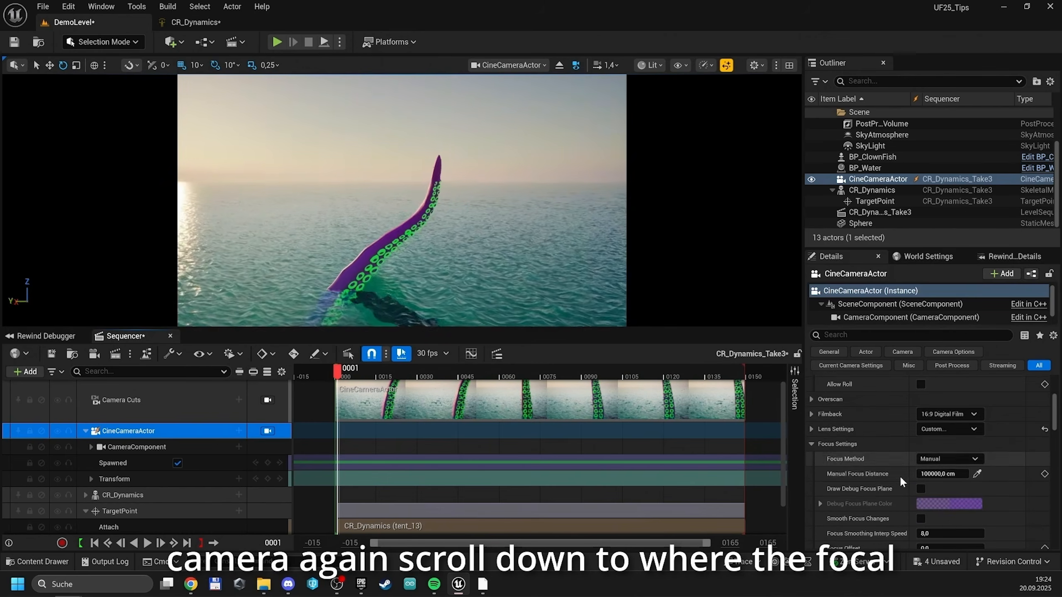
{"action": "scroll", "coordinate": [900, 475], "scroll_direction": "down", "scroll_amount": 1}
{"action": "left_click", "coordinate": [940, 422]}
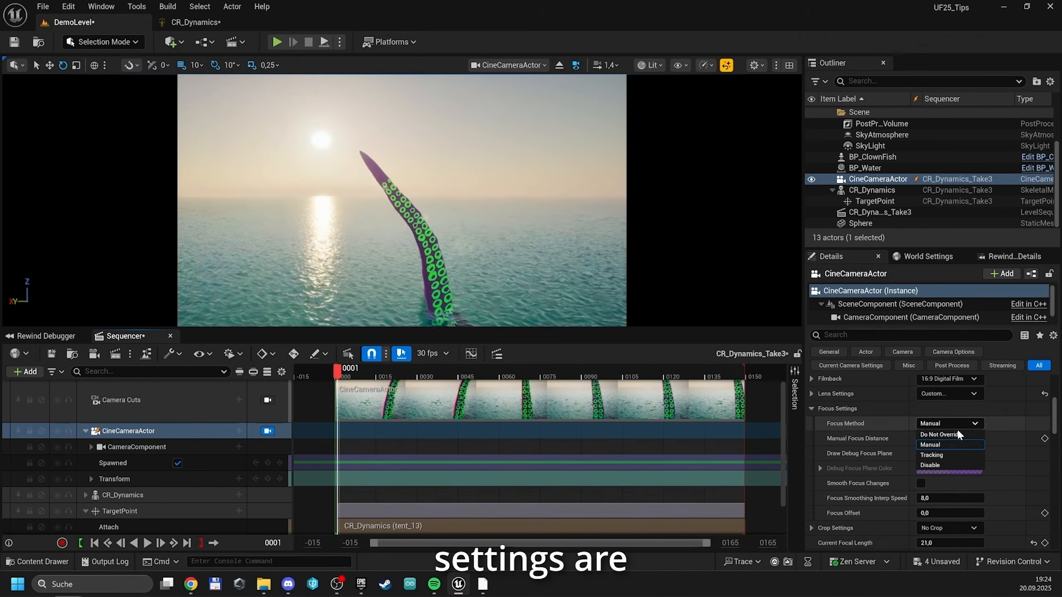
{"action": "left_click", "coordinate": [957, 454]}
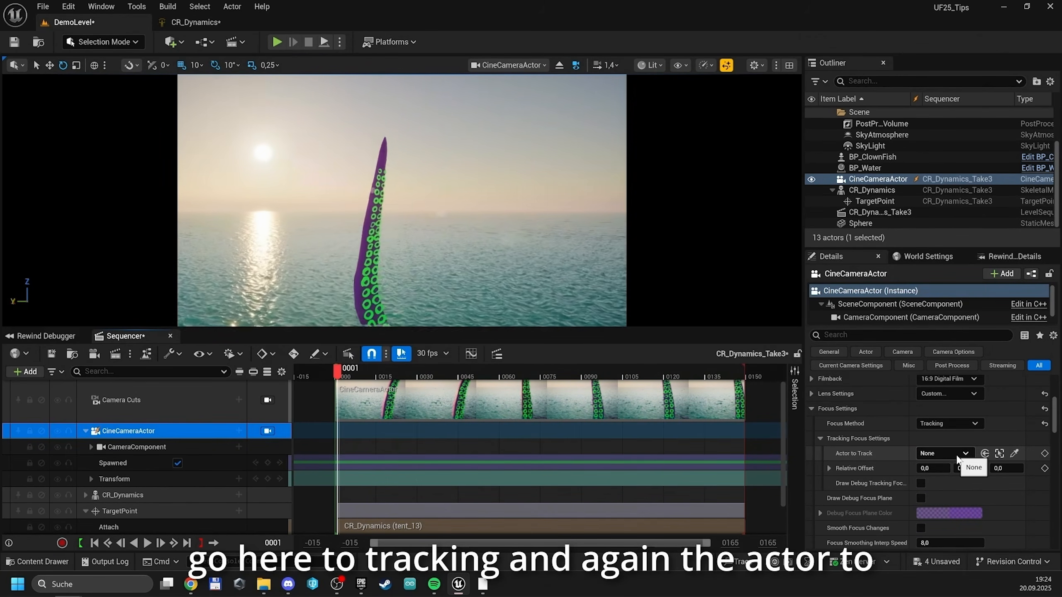
{"action": "left_click", "coordinate": [957, 455]}
{"action": "left_click", "coordinate": [931, 358]}
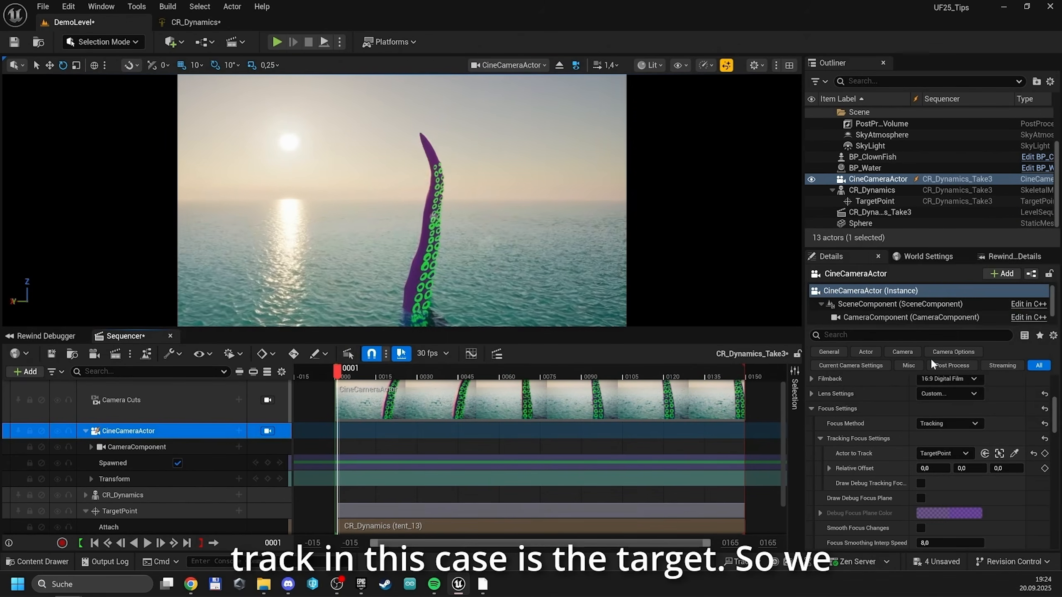
Move the piloted camera around the tentacle to test the look at and focus tracking
{"action": "scroll", "coordinate": [937, 463], "scroll_direction": "down", "scroll_amount": 1}
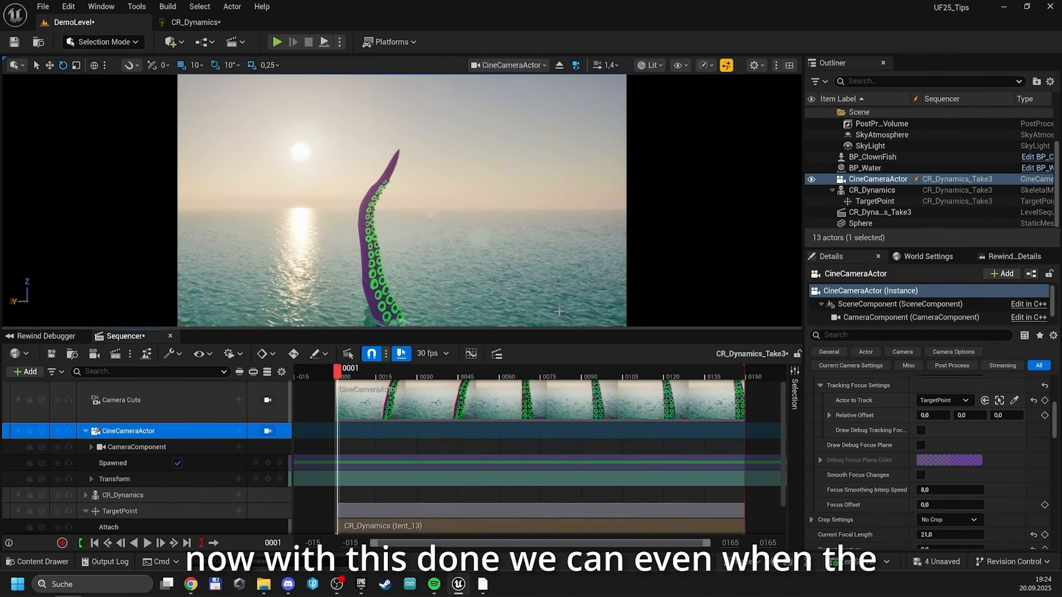
{"action": "right_click_drag", "start_coordinate": [559, 311], "coordinate": [522, 322]}
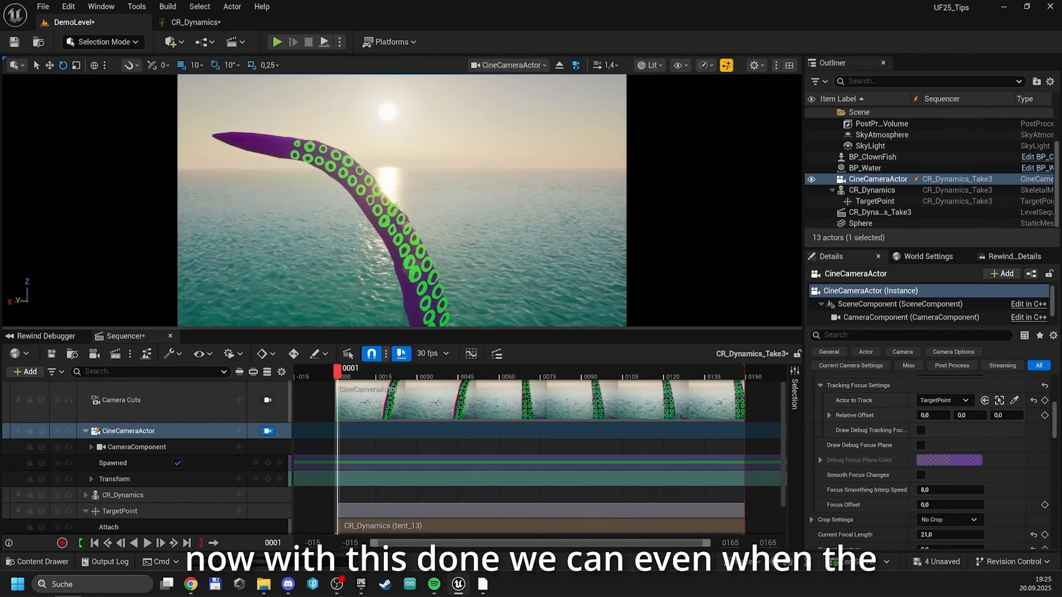
{"action": "right_click_drag", "start_coordinate": [456, 259], "coordinate": [449, 259]}
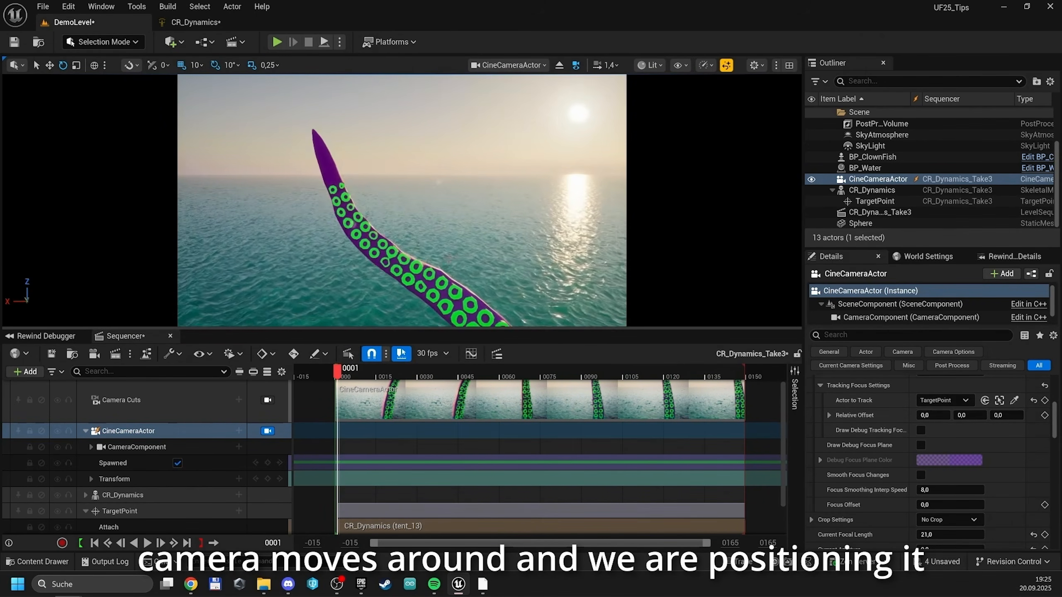
Set the CineCameraActor's current focal length to 80 and move the camera around the tentacle
{"action": "scroll", "coordinate": [840, 452], "scroll_direction": "up", "scroll_amount": 5}
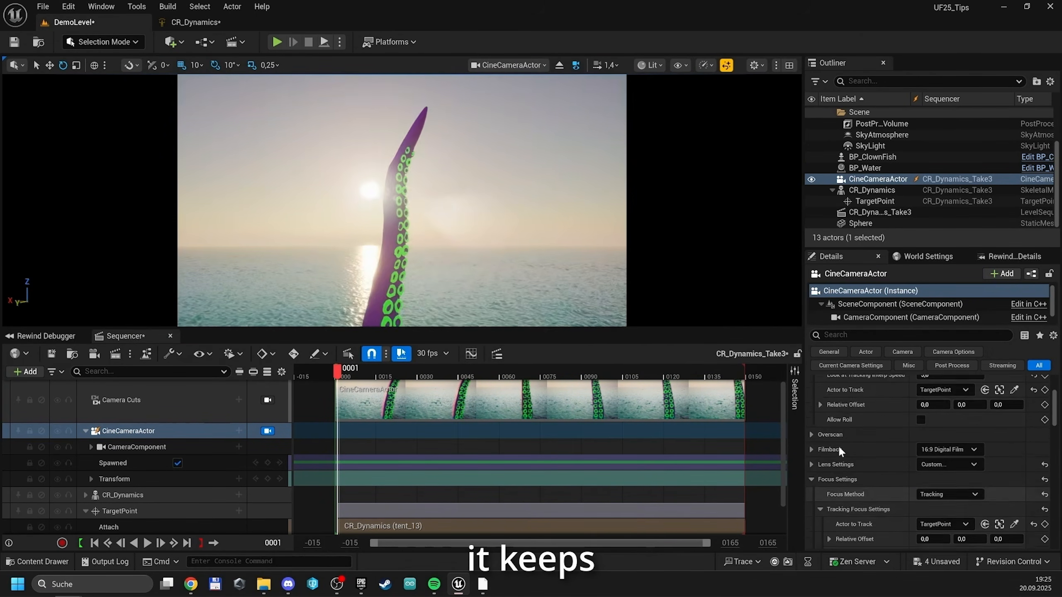
{"action": "scroll", "coordinate": [871, 452], "scroll_direction": "down", "scroll_amount": 7}
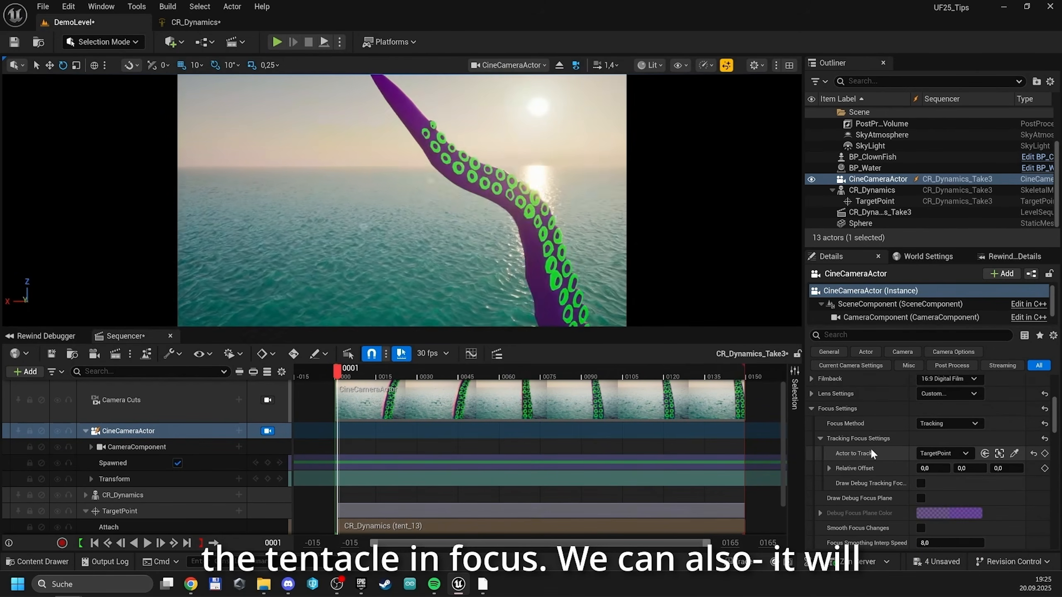
{"action": "scroll", "coordinate": [871, 451], "scroll_direction": "up", "scroll_amount": 2}
{"action": "scroll", "coordinate": [869, 446], "scroll_direction": "down", "scroll_amount": 5}
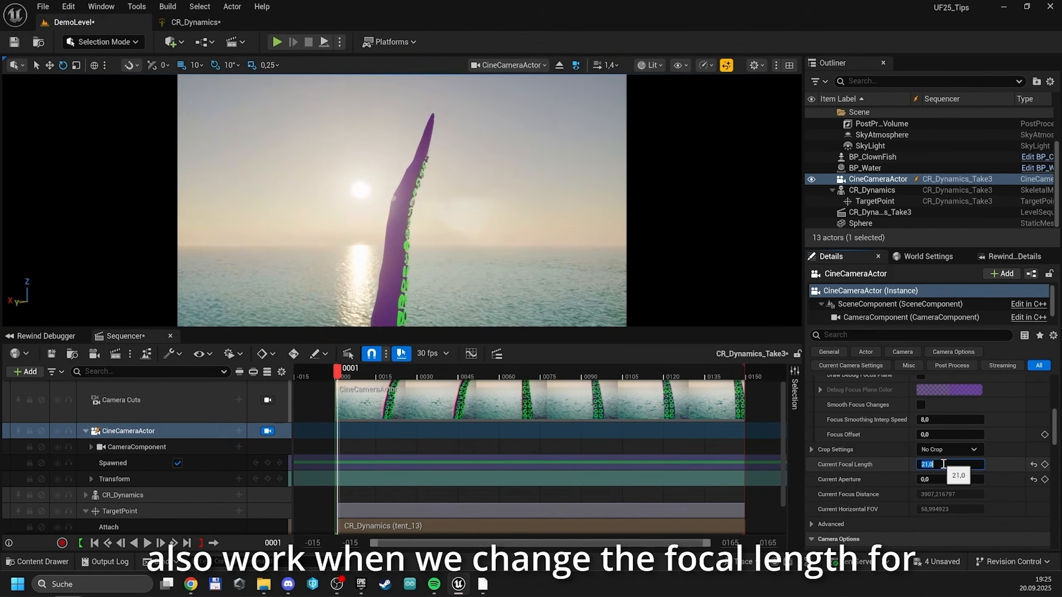
{"action": "type", "text": "80"}
{"action": "key", "text": "Return"}
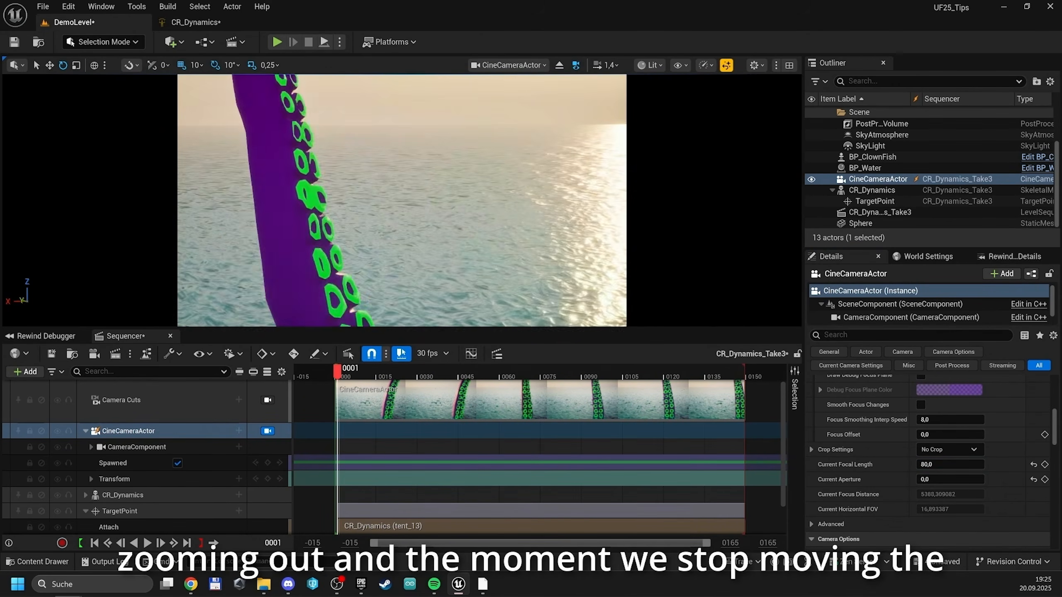
{"action": "mouse_move", "coordinate": [397, 141]}
{"action": "right_mouse_down"}
{"action": "mouse_move", "coordinate": [402, 117]}
{"action": "mouse_move", "coordinate": [396, 142]}
{"action": "mouse_move", "coordinate": [406, 137]}
{"action": "right_mouse_up"}
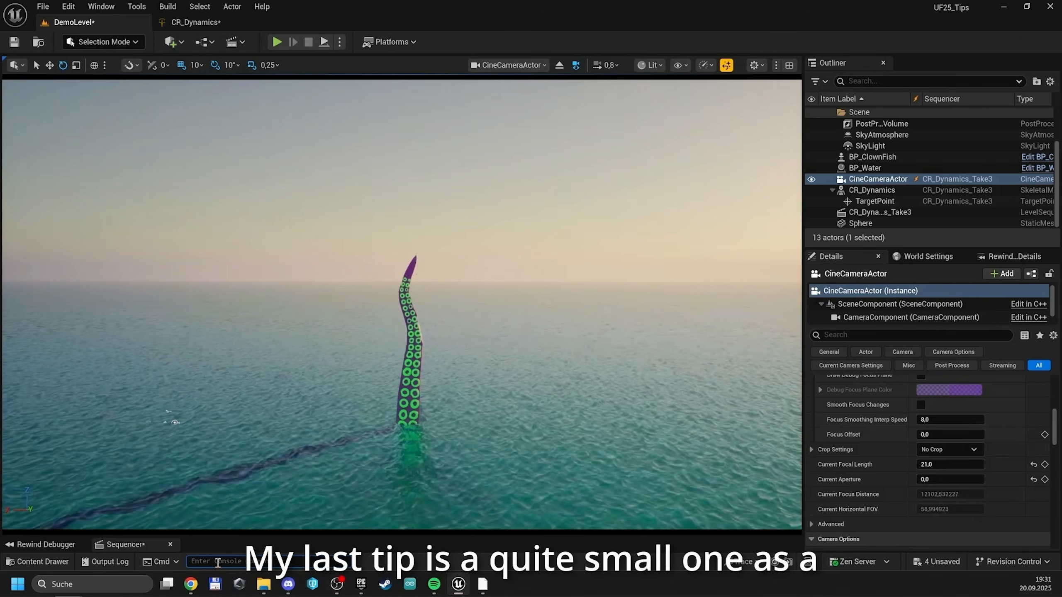
Run the console command ToolMenusViewportToolbars 0 to show only the old viewport toolbars
{"action": "left_click", "coordinate": [217, 563]}
{"action": "type", "text": "Tool"}
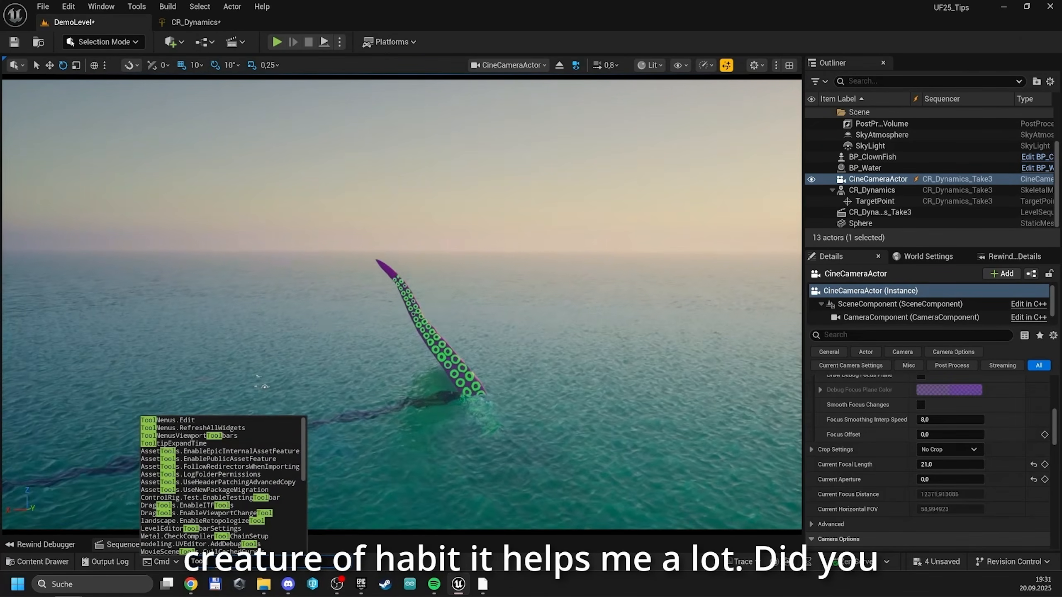
{"action": "type", "text": "Menus"}
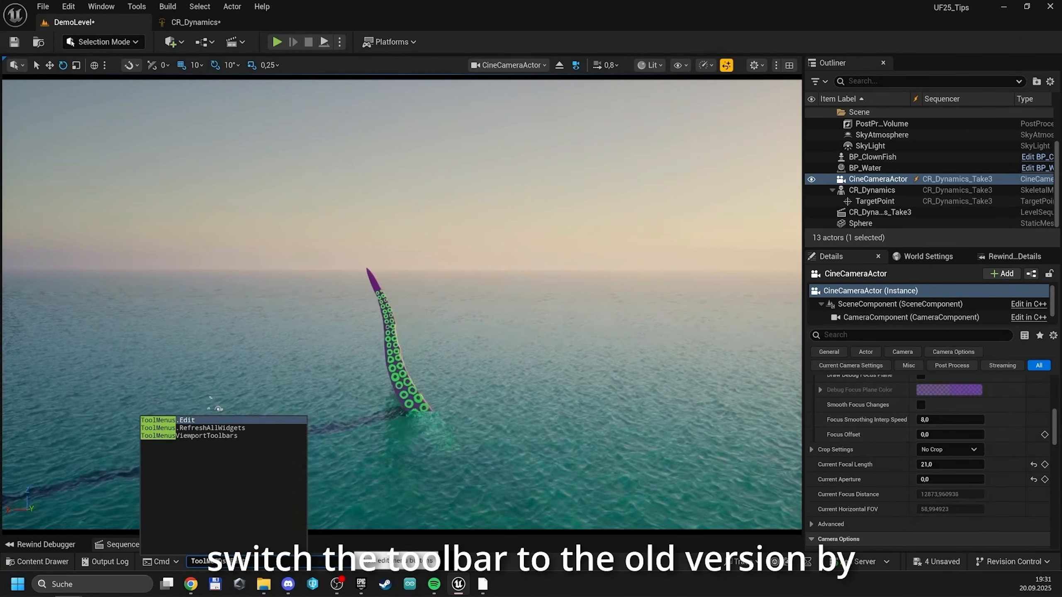
{"action": "type", "text": "ViewportToolbars"}
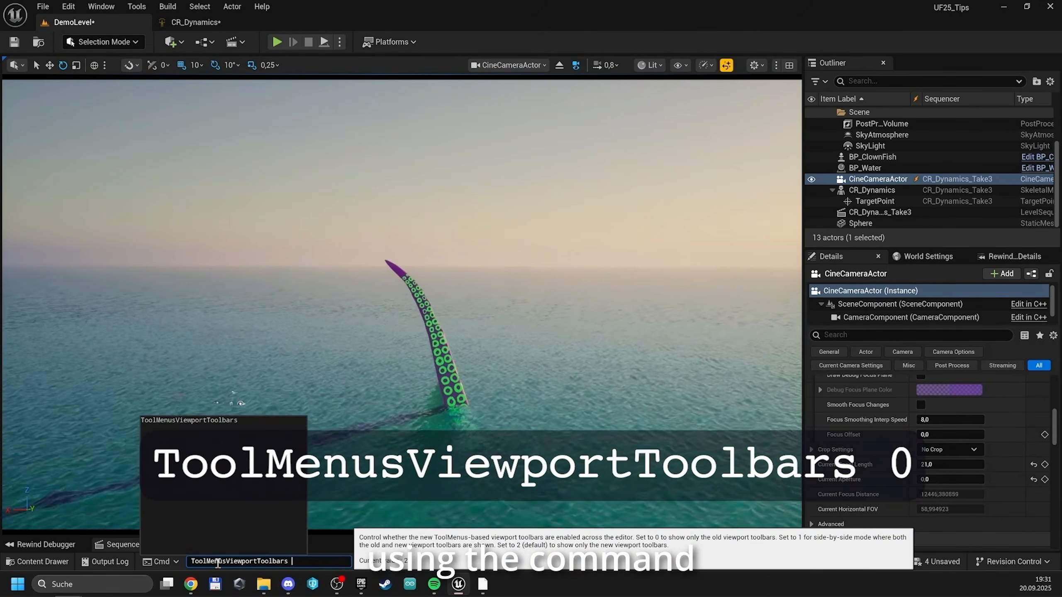
{"action": "type", "text": " 0"}
{"action": "key", "text": "Return"}
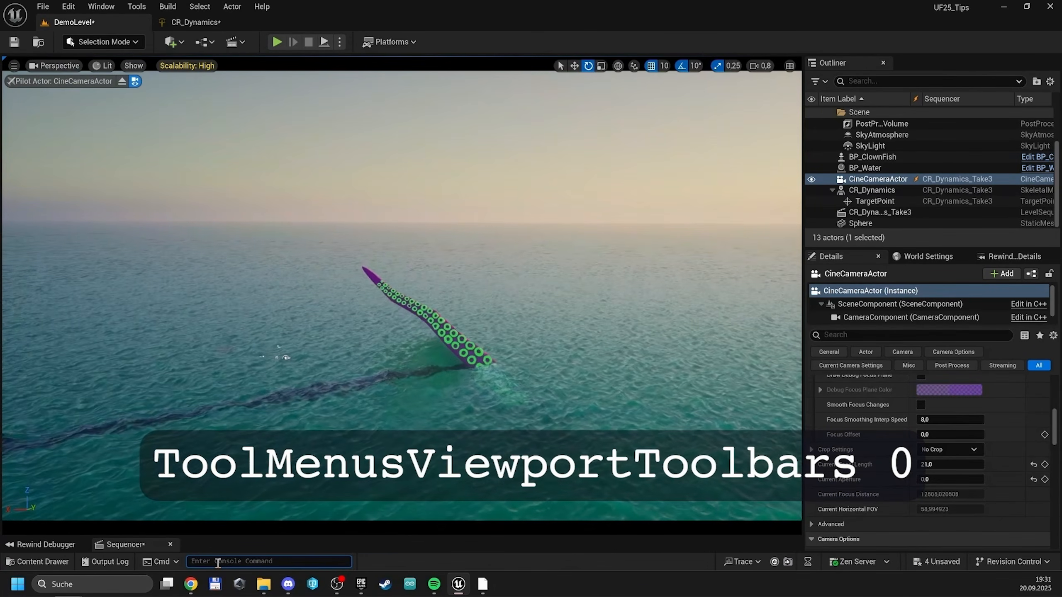